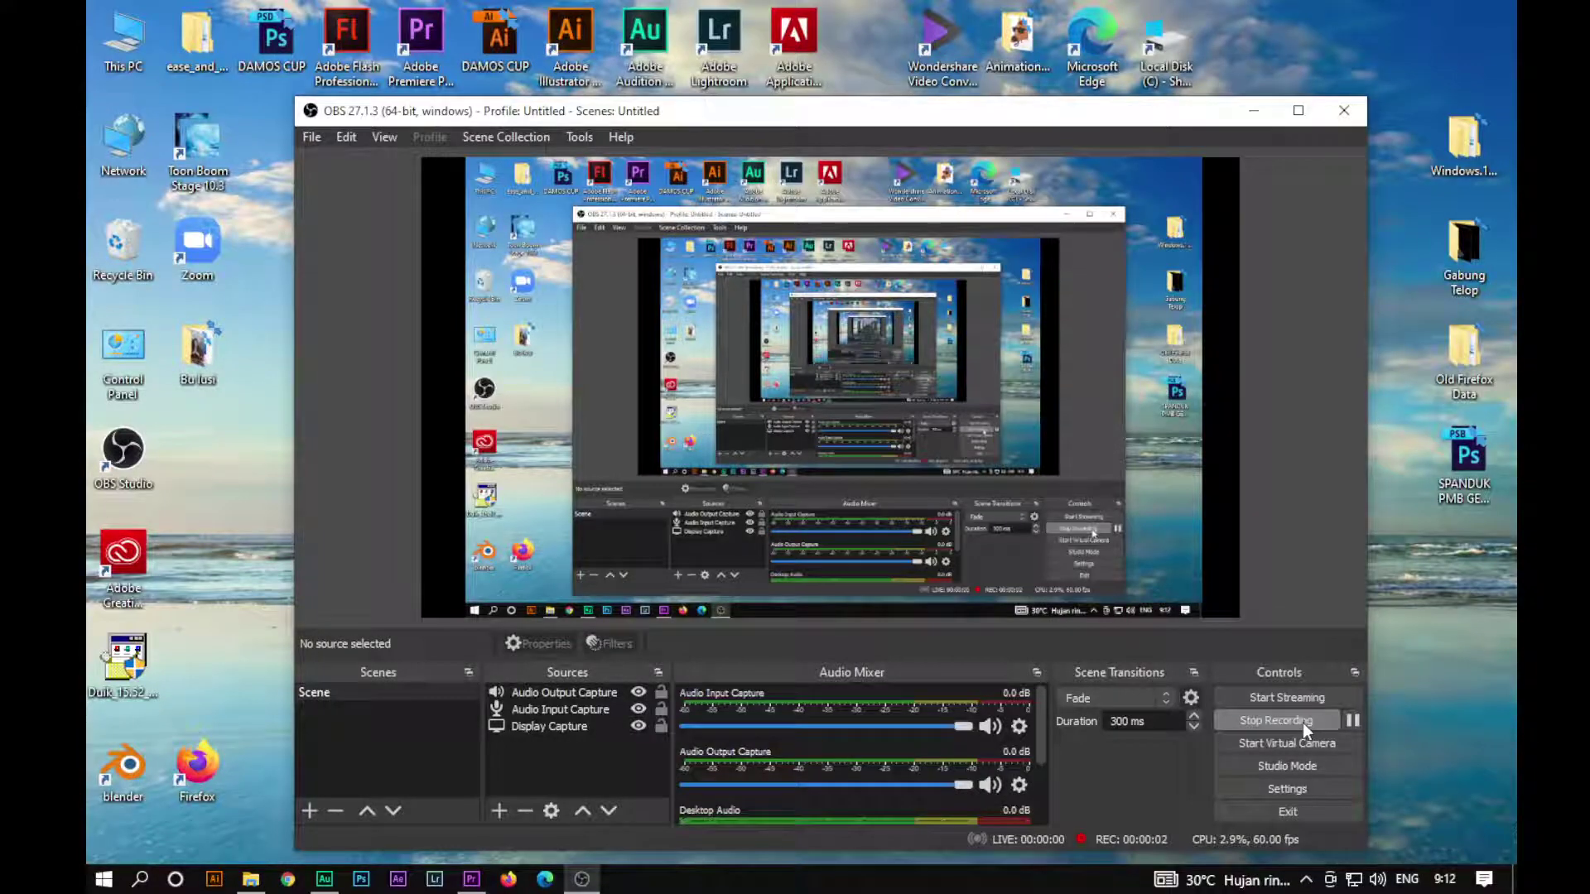
Step: Bring the Premiere Pro editing project to the front over OBS Studio
left_click(469, 881)
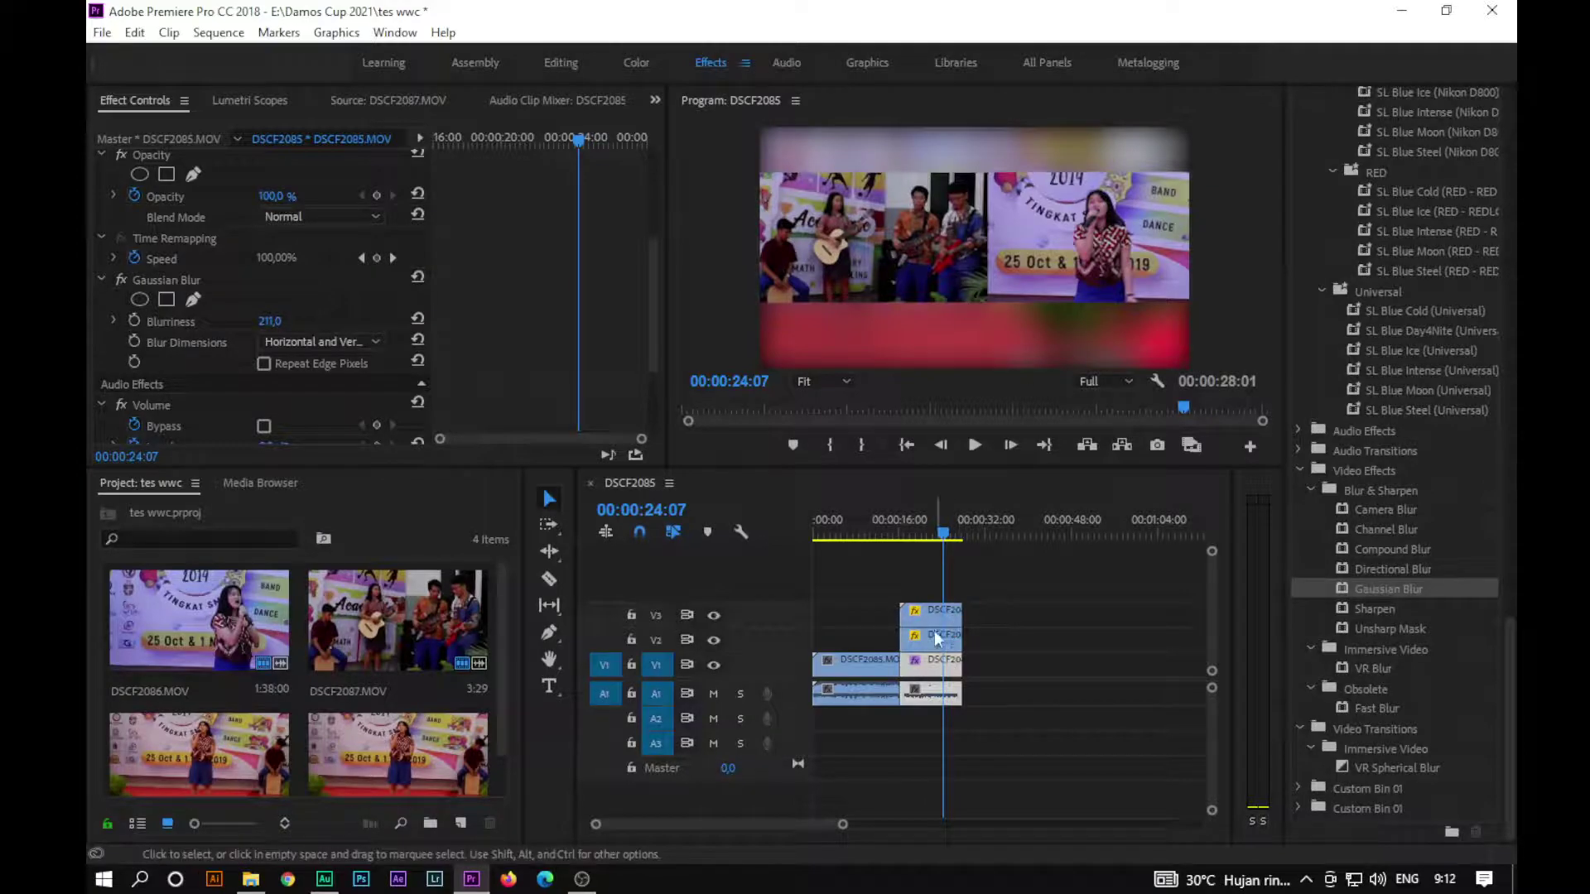
left_click(921, 533)
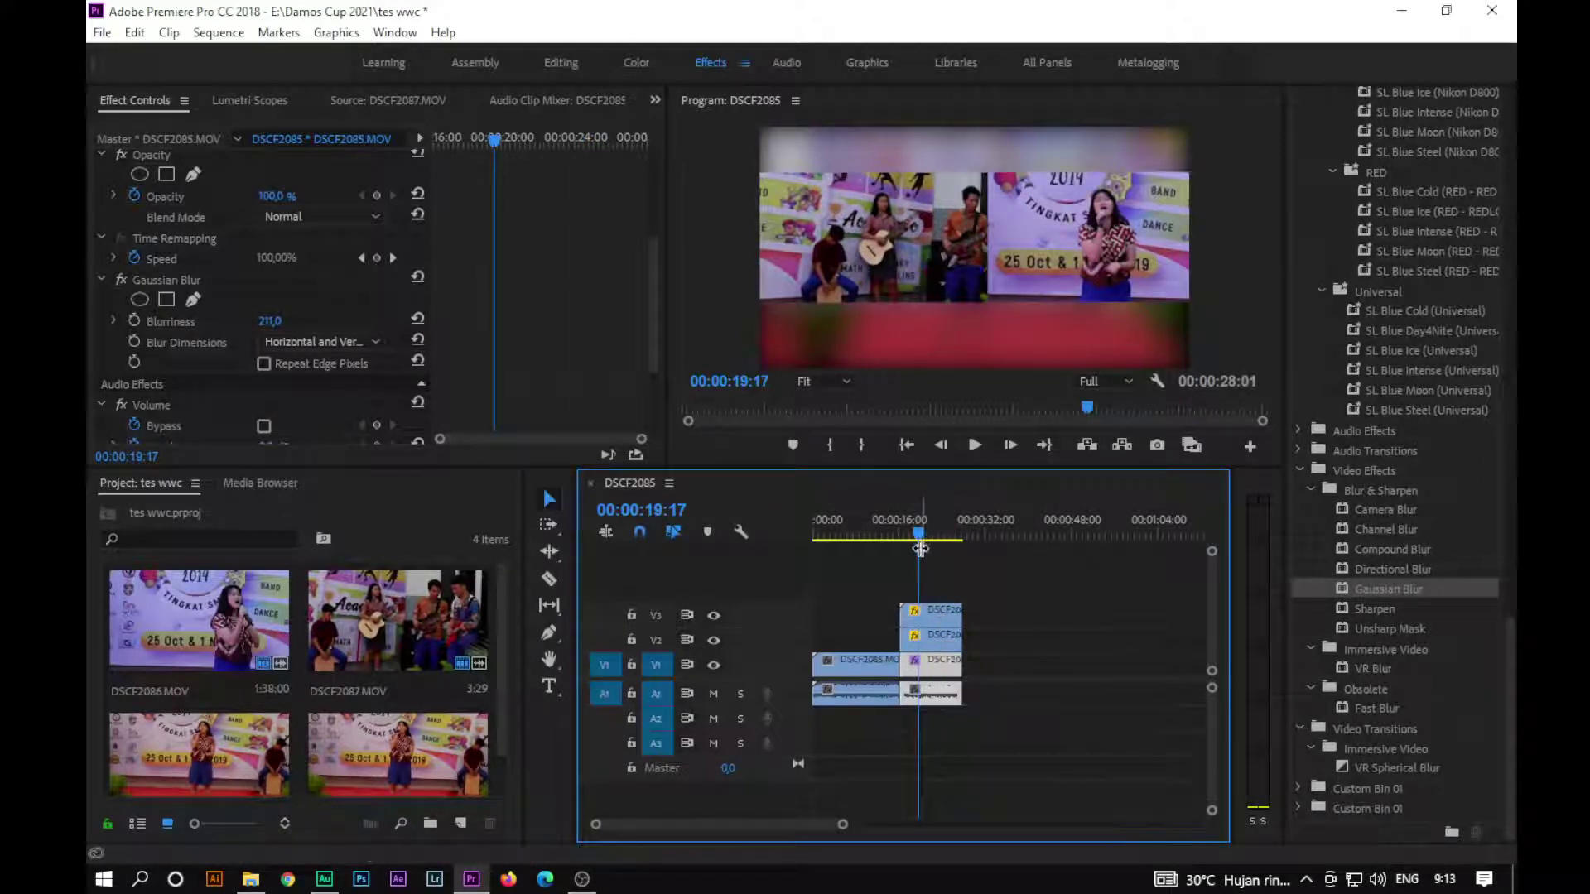
left_click_drag(907, 527, 888, 530)
key("space")
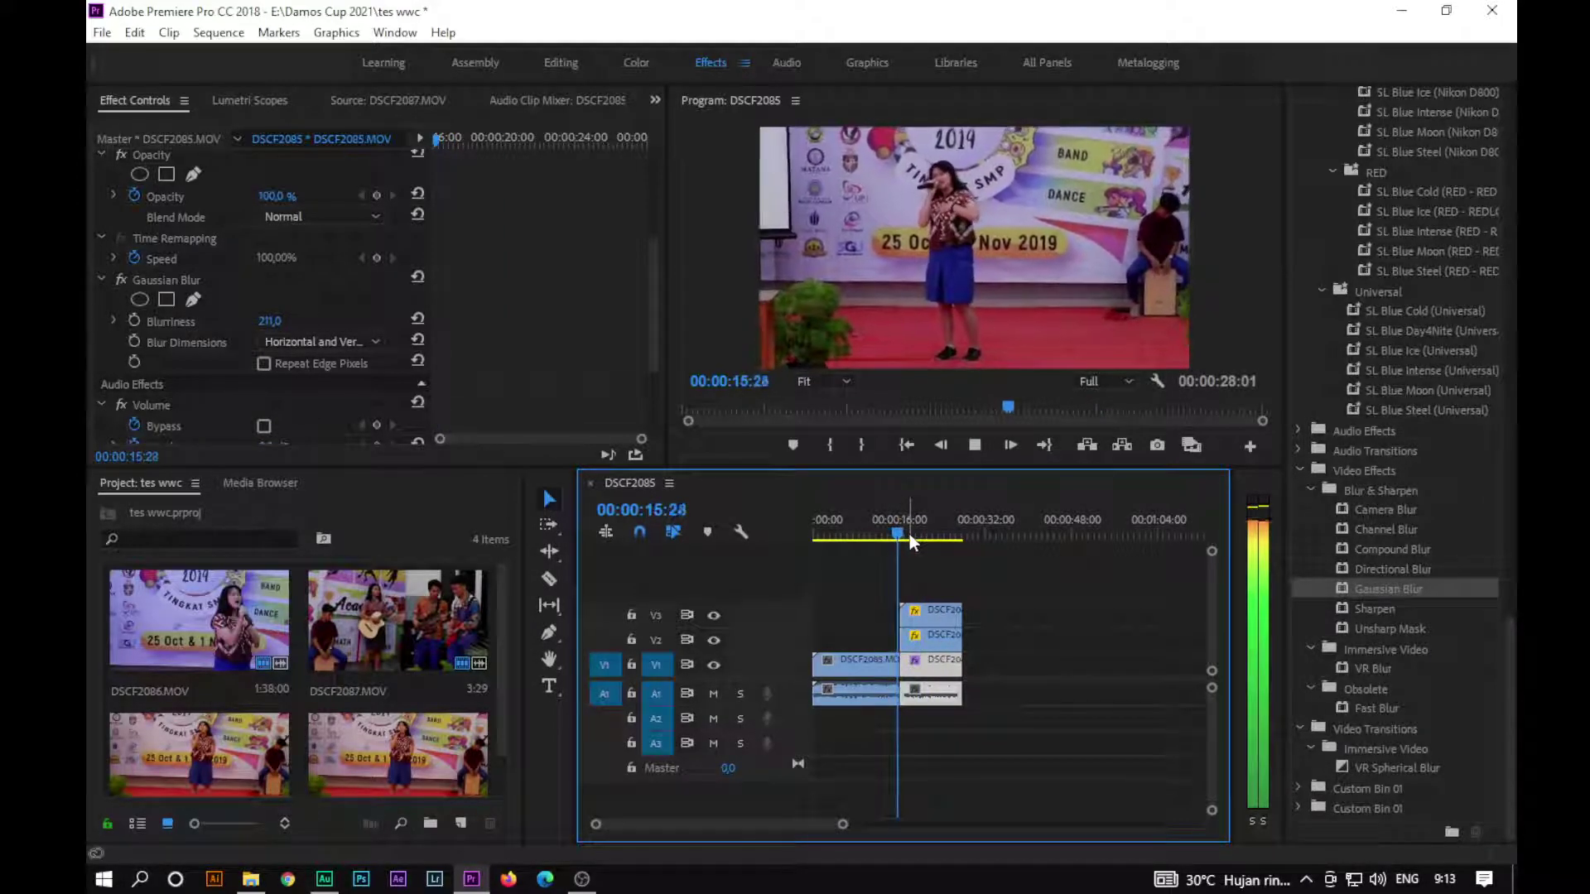
key("space")
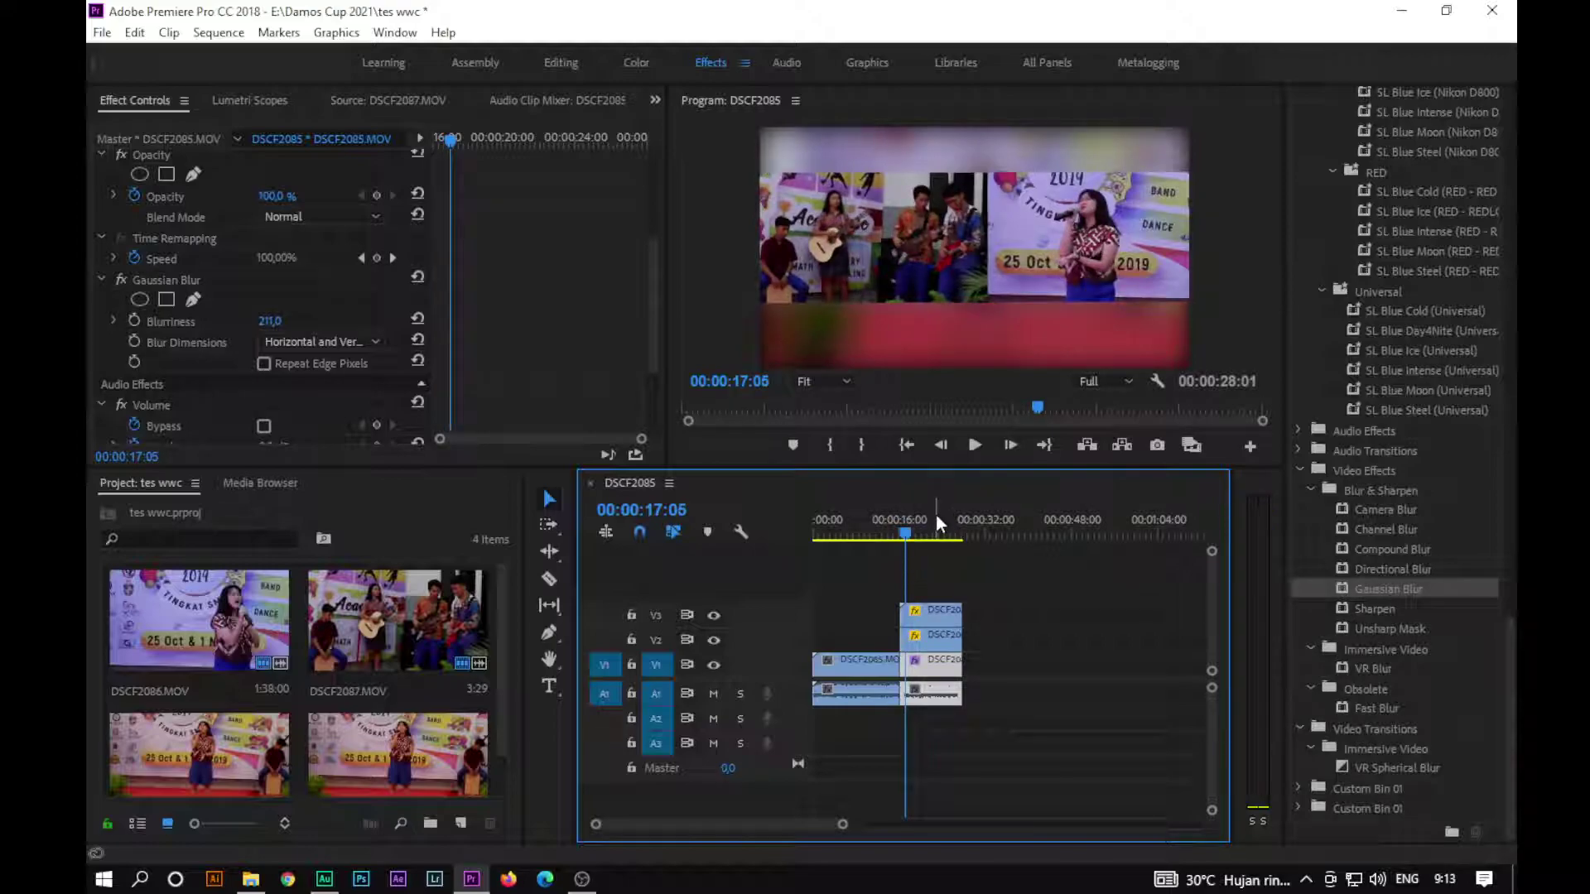
Step: Deselect the timeline clips and browse the File menu's New commands
left_click(970, 577)
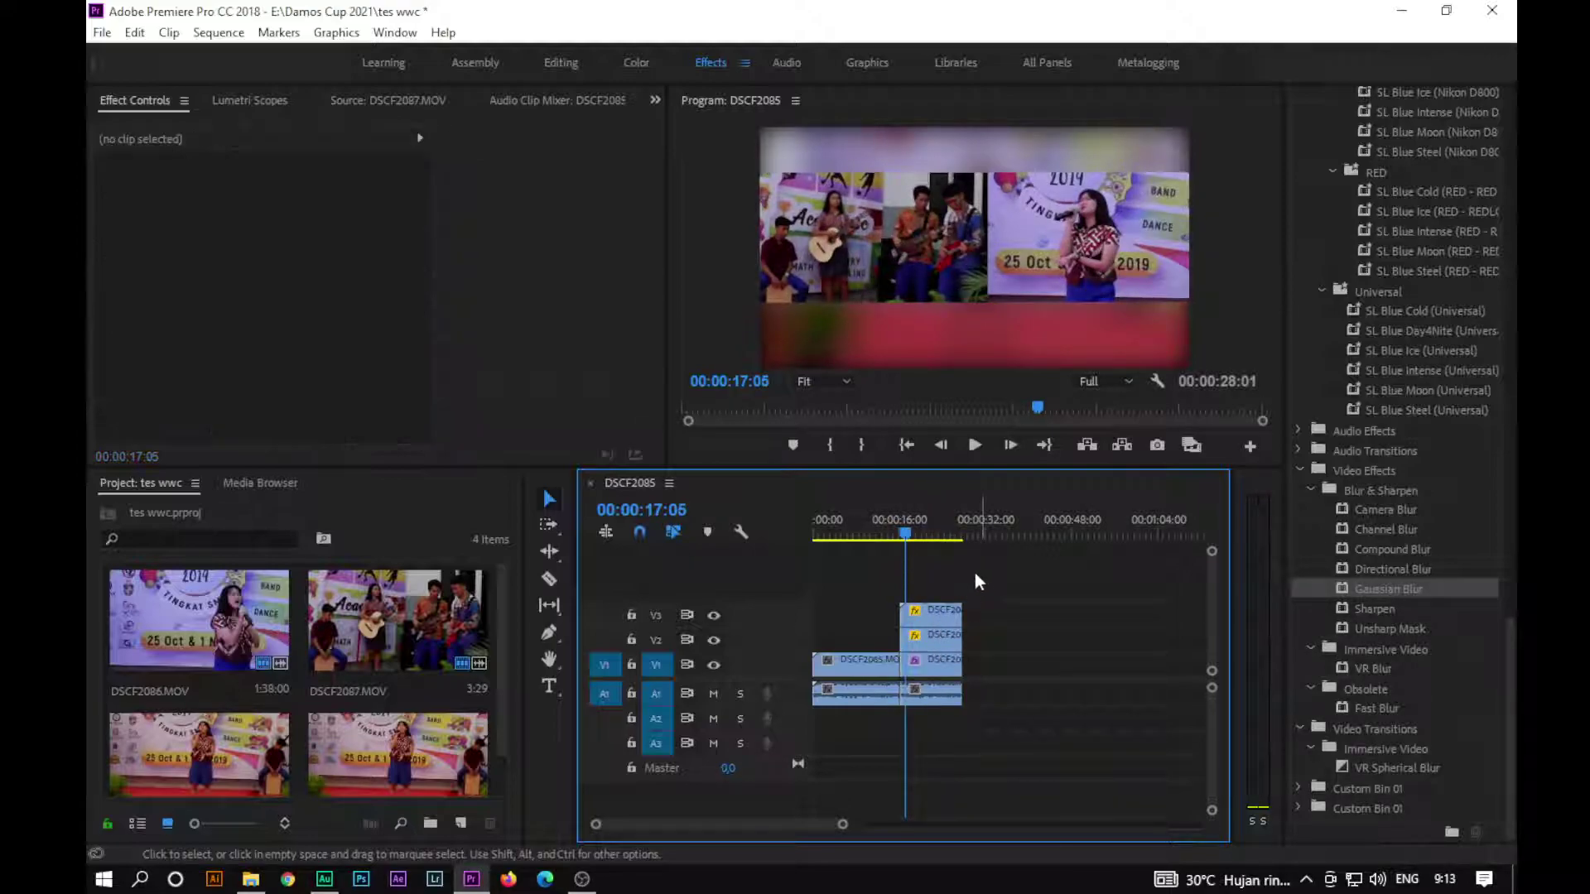
left_click(101, 35)
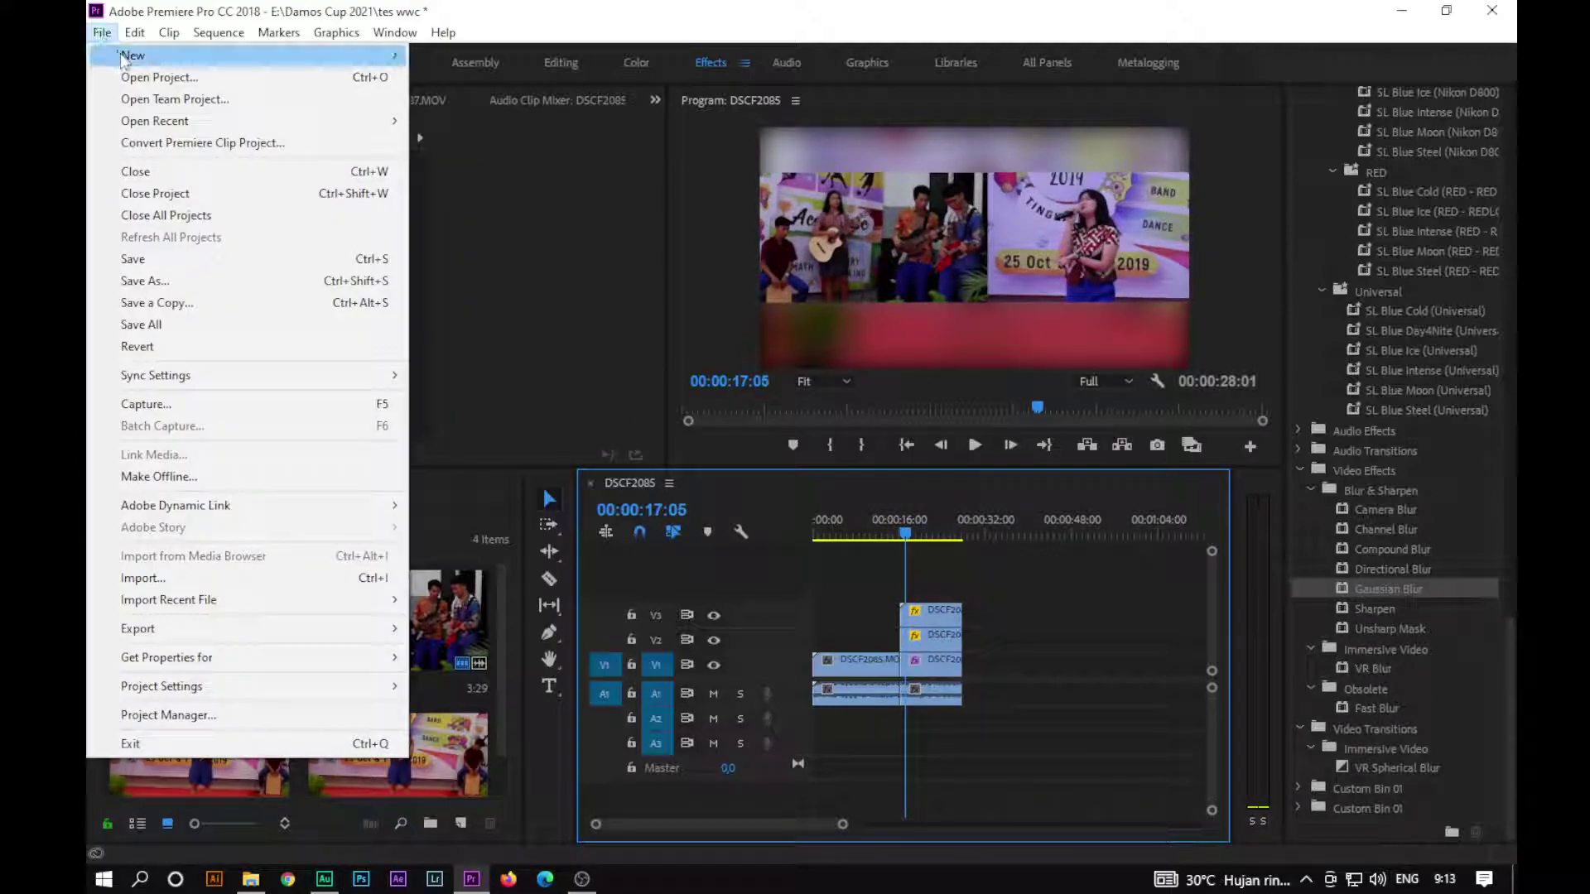
mouse_move(394, 32)
mouse_move(103, 35)
mouse_move(141, 56)
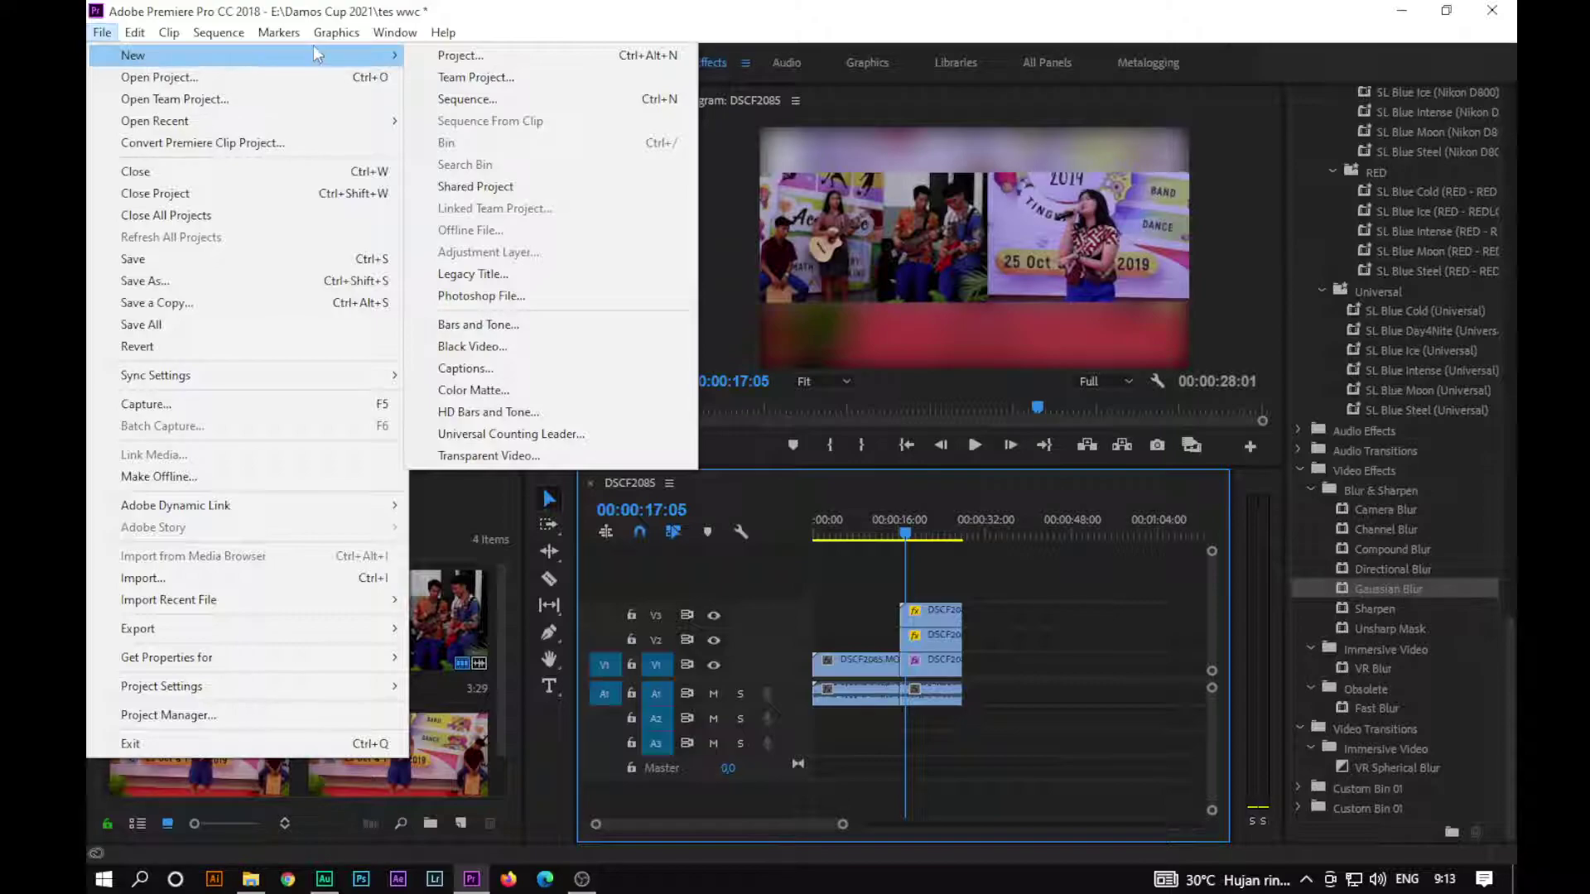
key("Left")
key("Left")
left_click(134, 33)
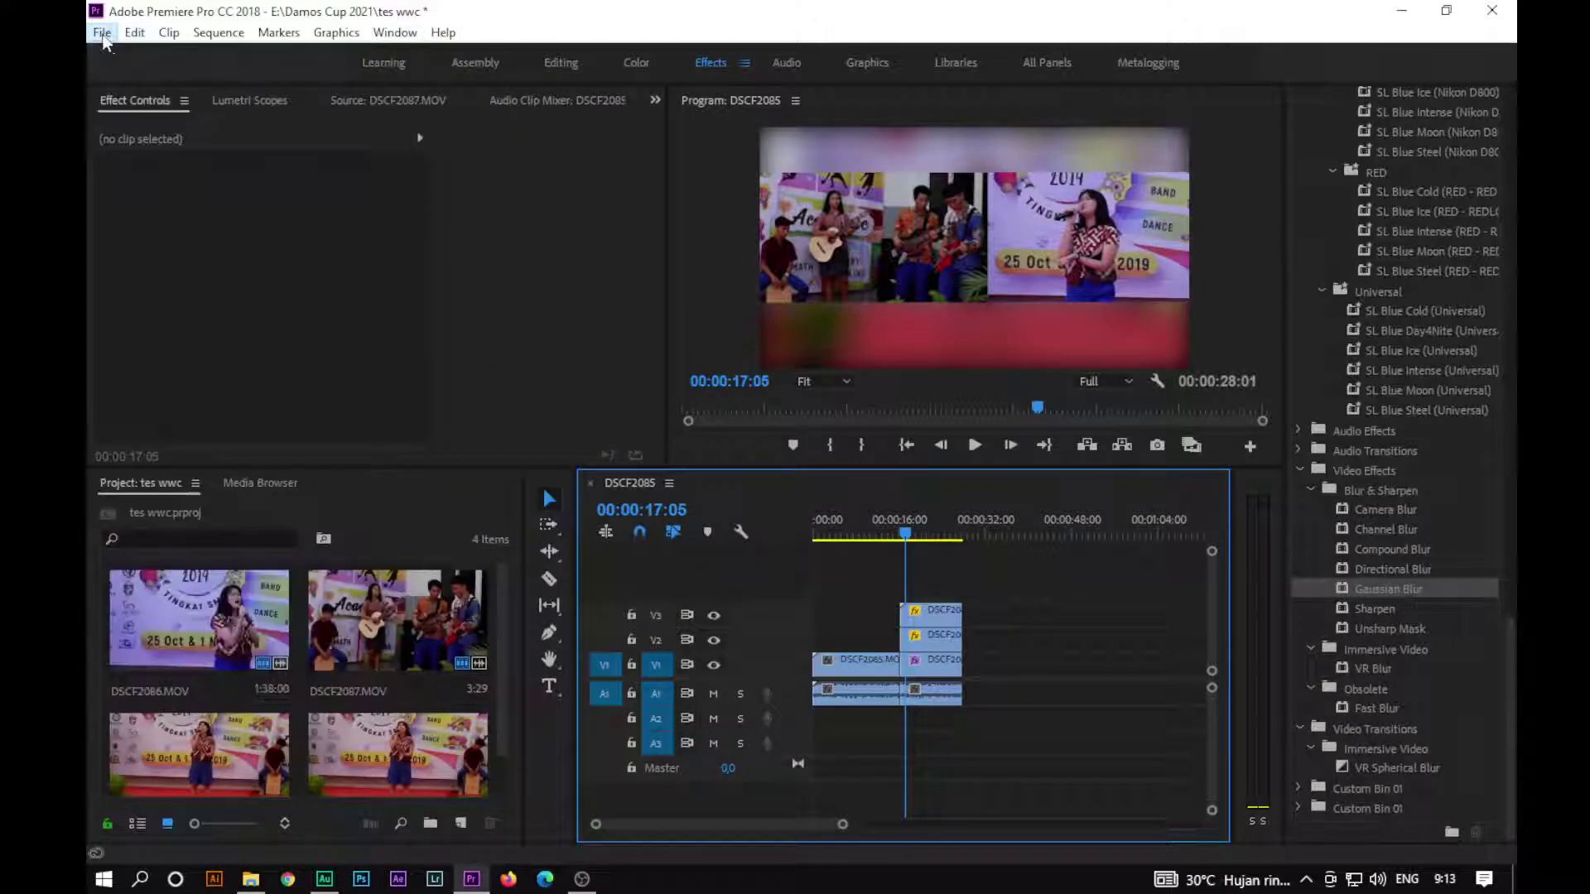
left_click(102, 33)
key("Left")
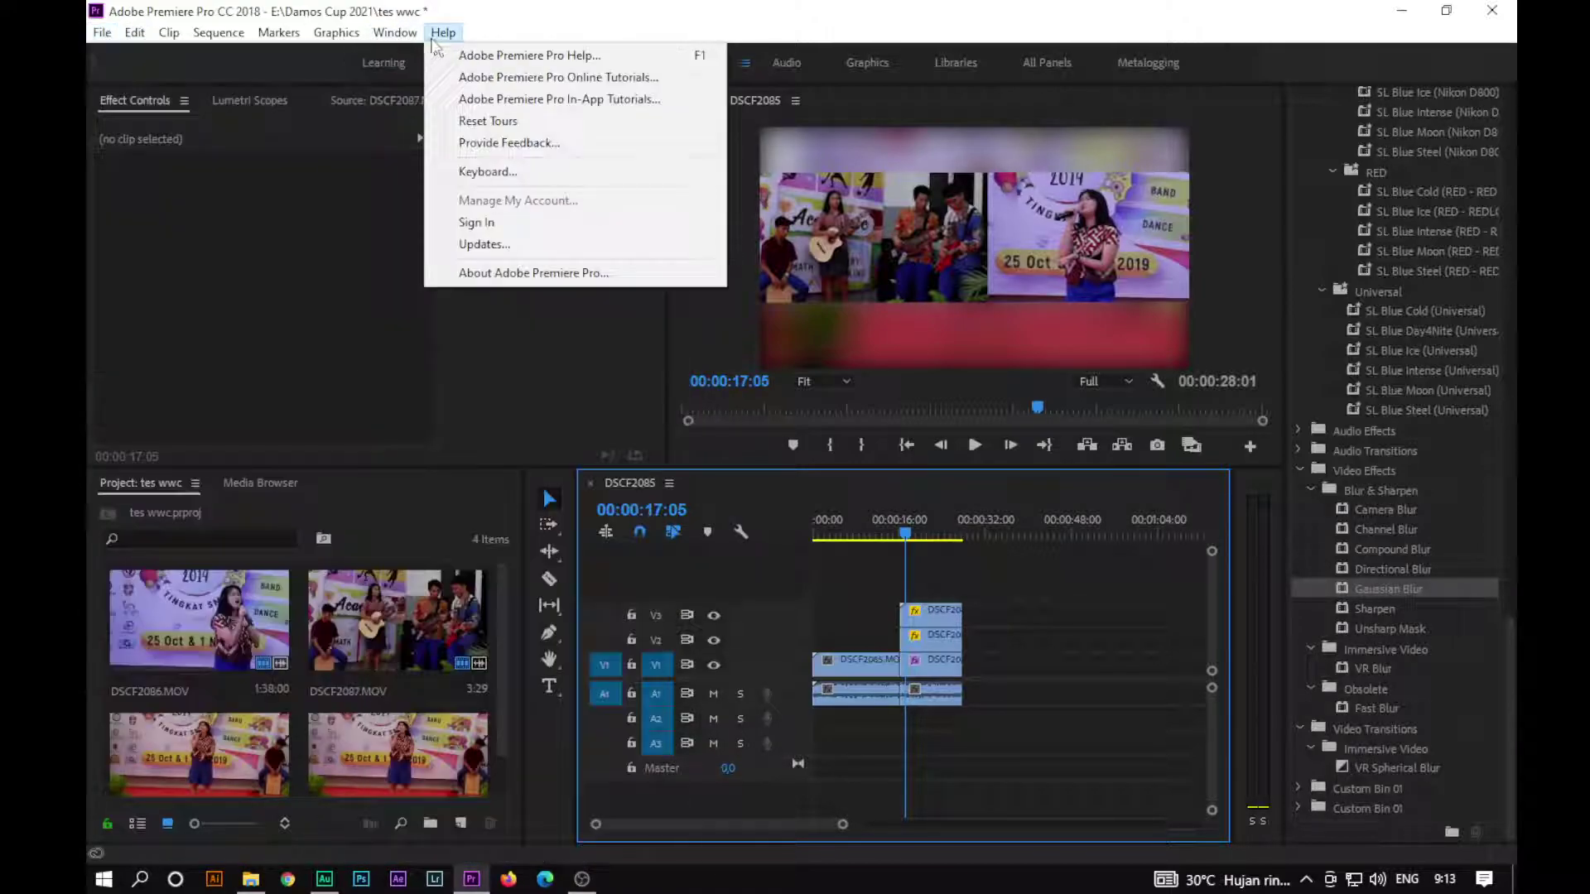
left_click(99, 40)
left_click(97, 38)
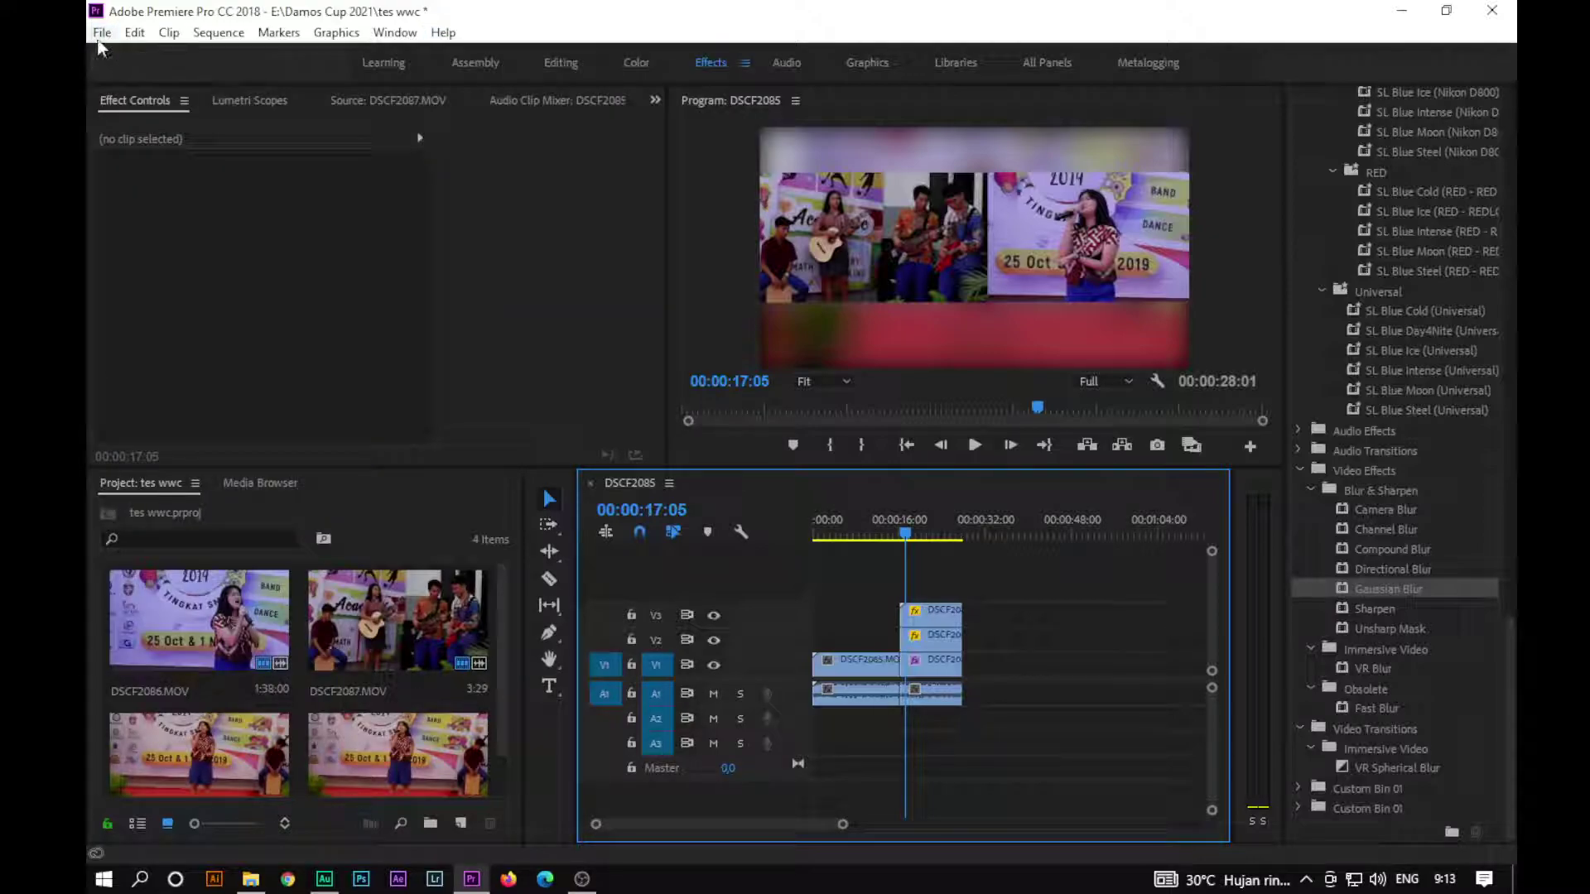
Step: Create an HDV 1080p30 sequence named 'tes 2 layar' with Ctrl+N
key("ctrl+n")
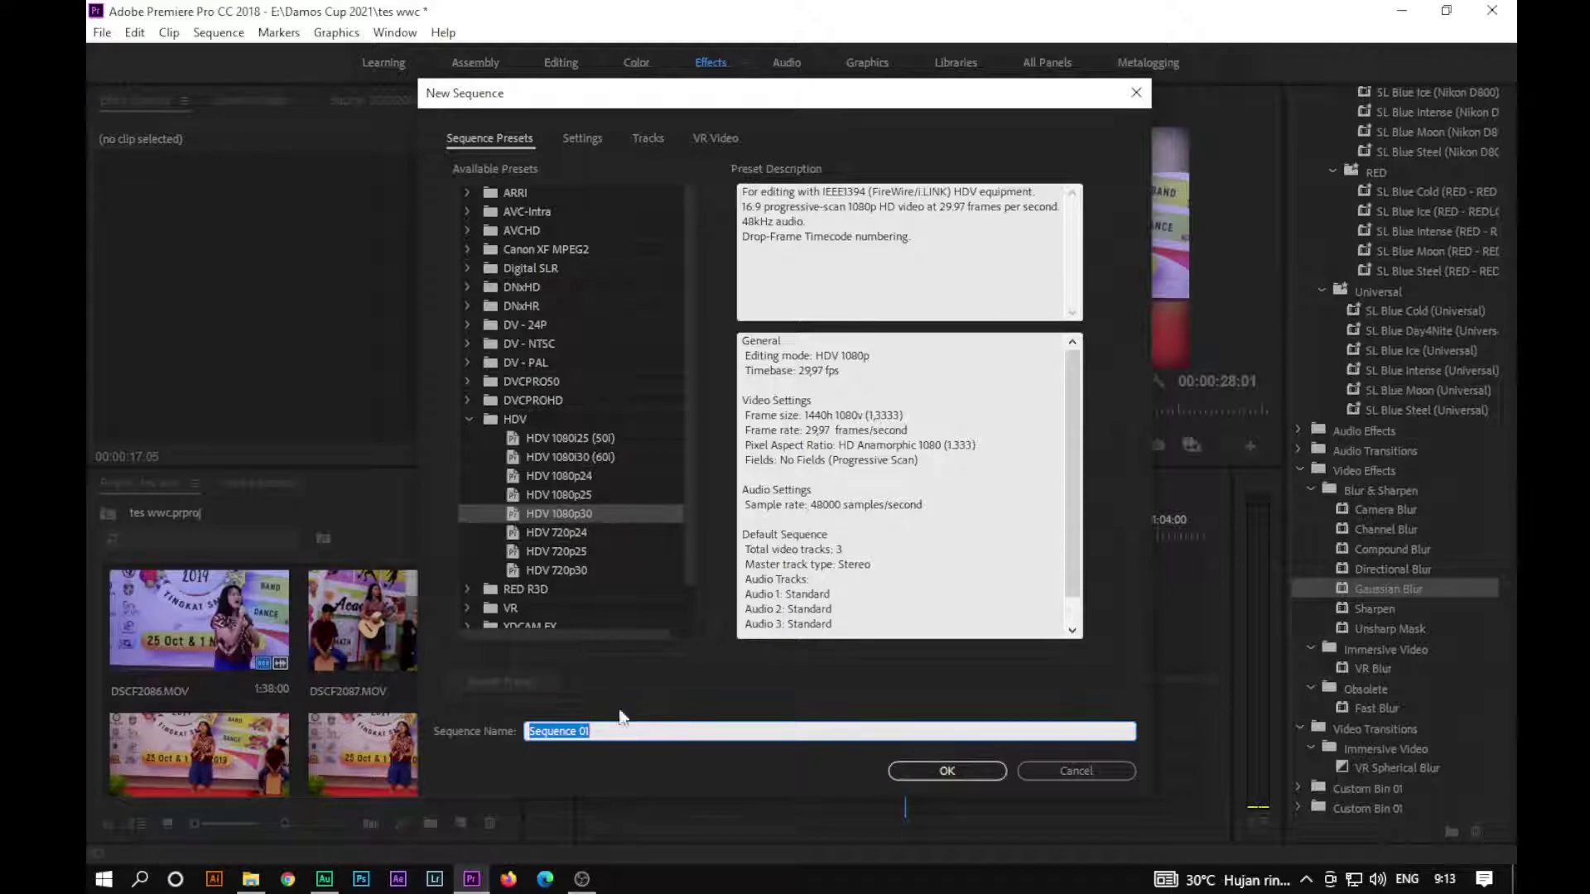
type("te")
type("a")
type("r")
left_click(946, 770)
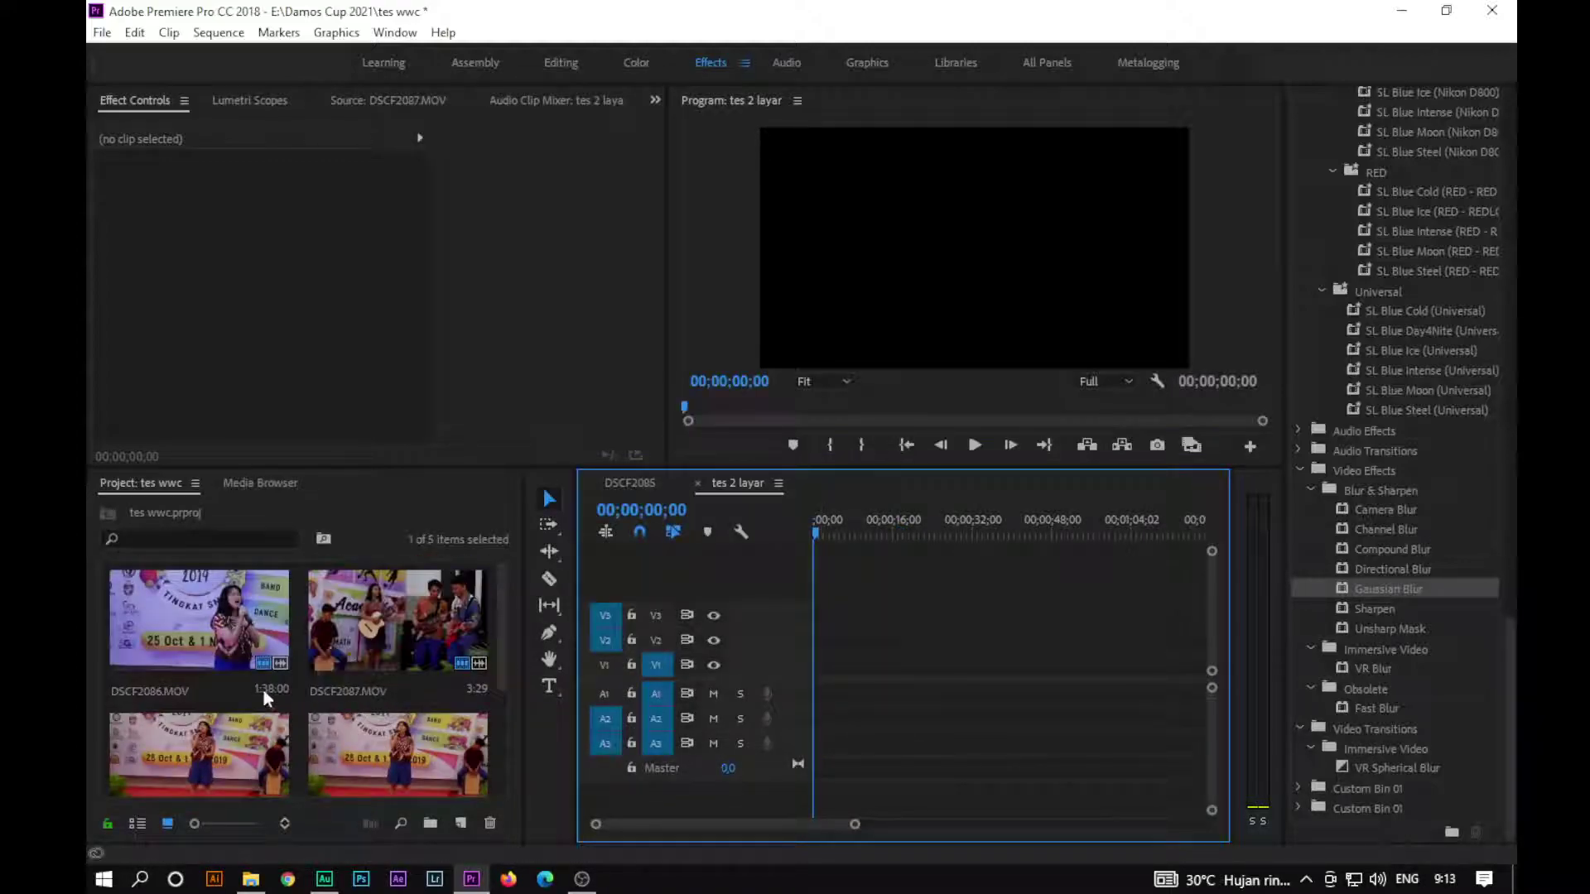
Step: Delete DSCF2086.MOV, DSCF2085.MOV and DSCF2087.MOV from the Project panel, confirming each removal
left_click(212, 643)
scroll(282, 708, "down", 2)
scroll(281, 712, "down", 1)
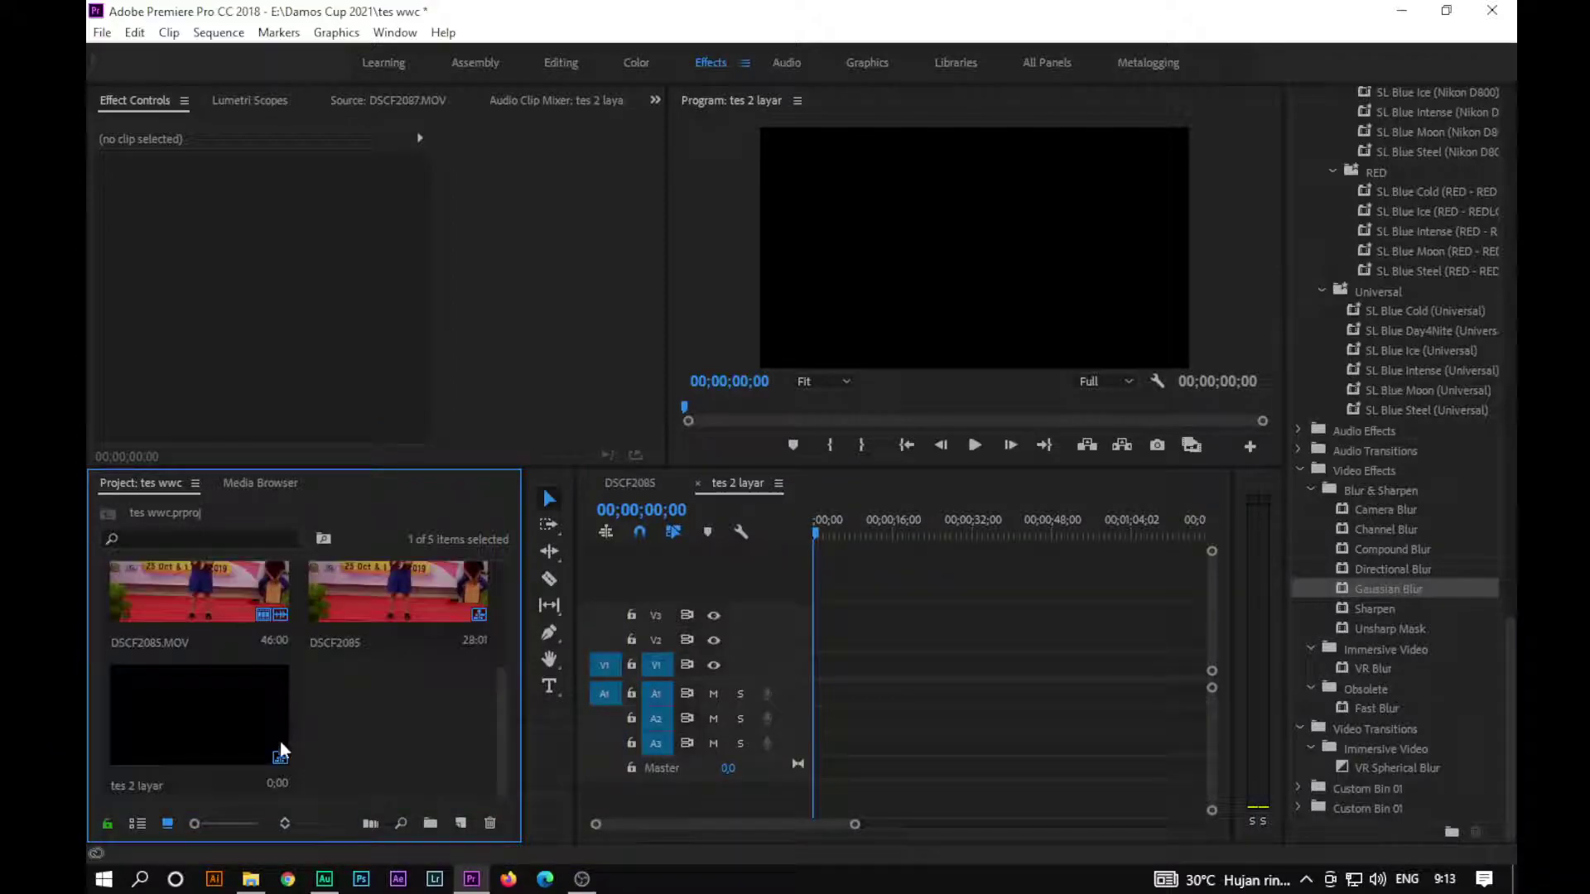
scroll(341, 741, "up", 3)
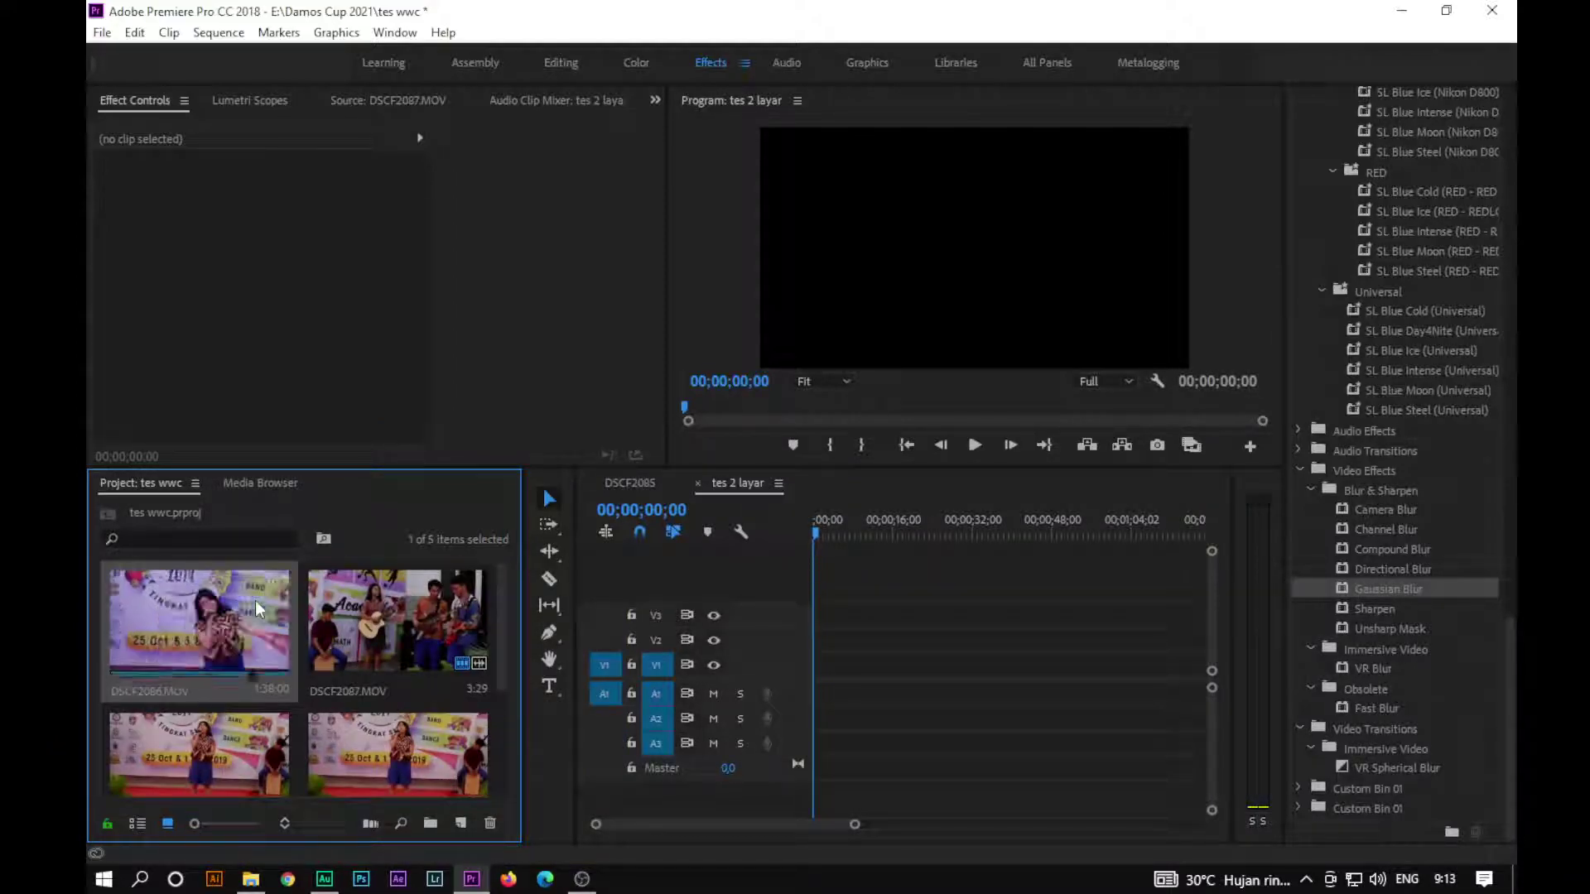
key("Delete")
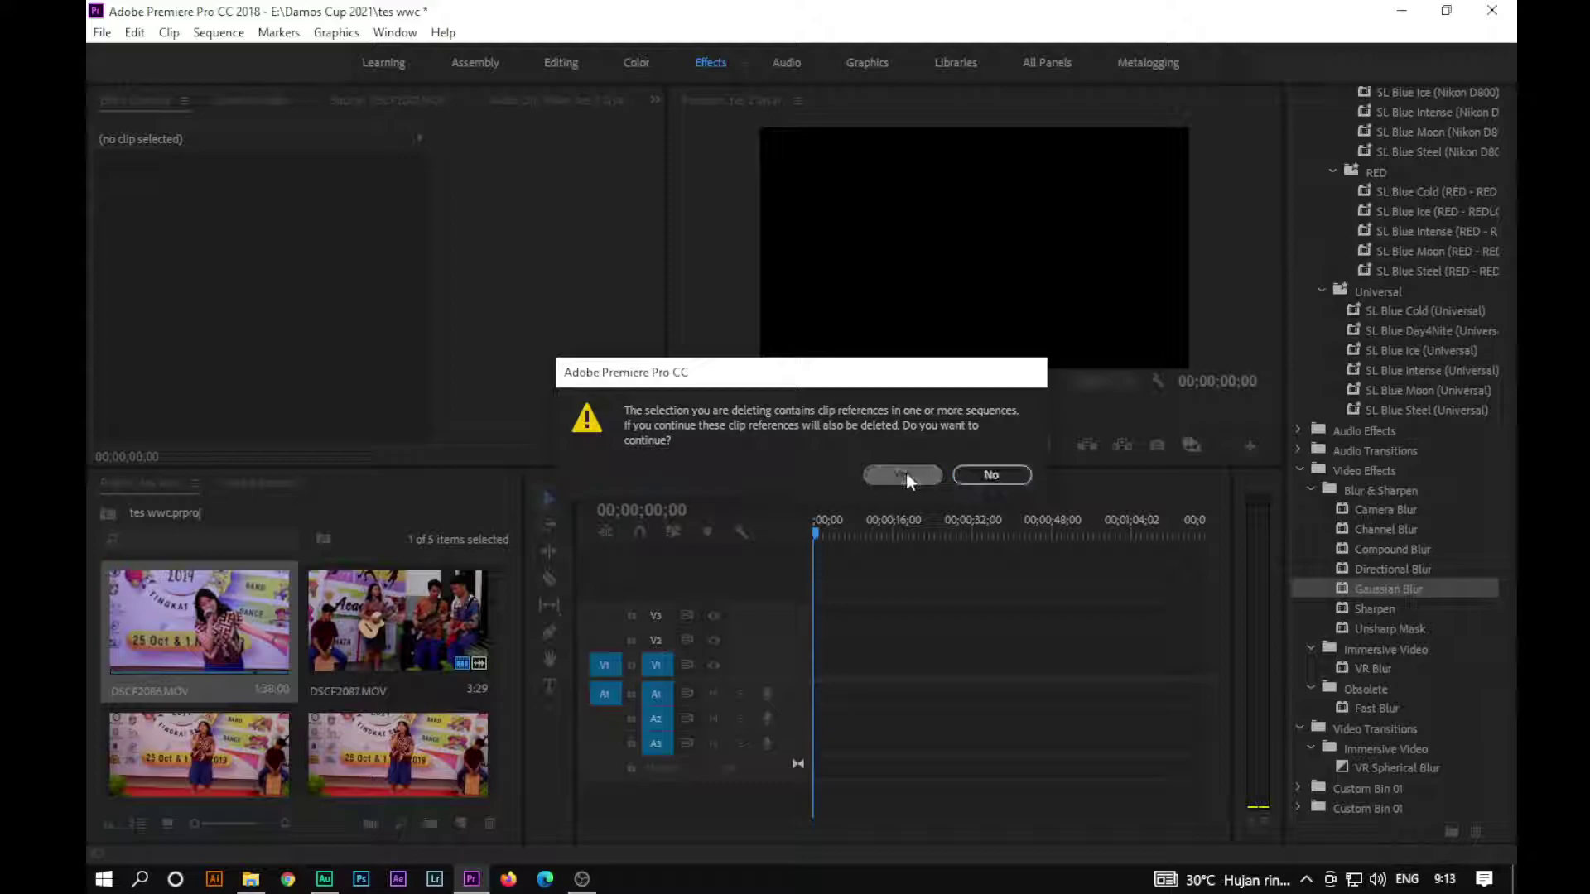
left_click(906, 473)
left_click(475, 627)
key("Delete")
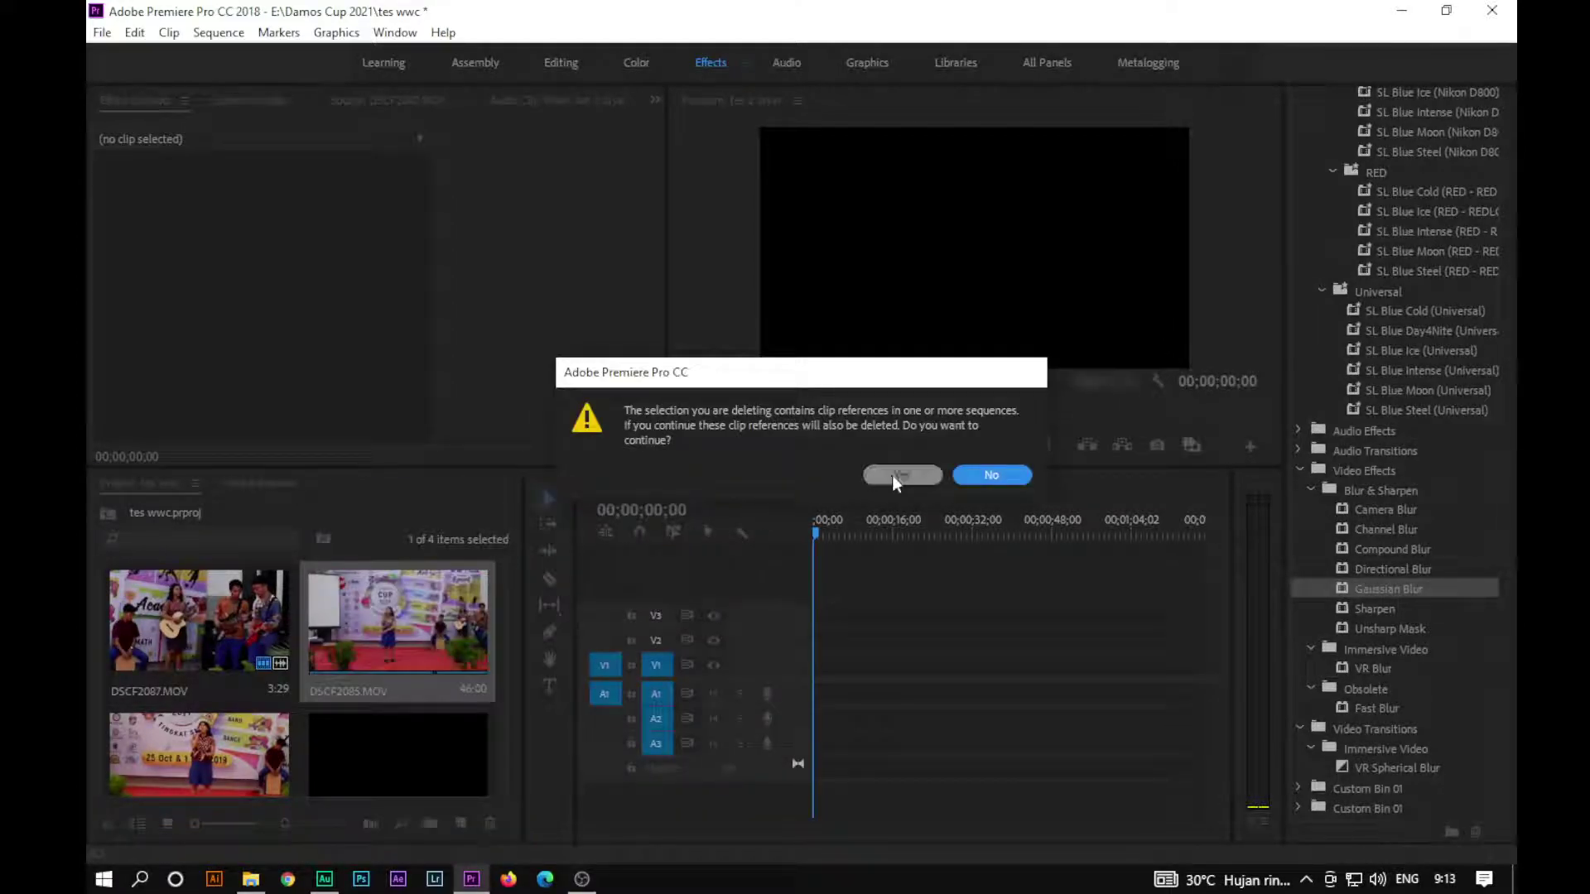
left_click(892, 475)
left_click(210, 624)
key("Delete")
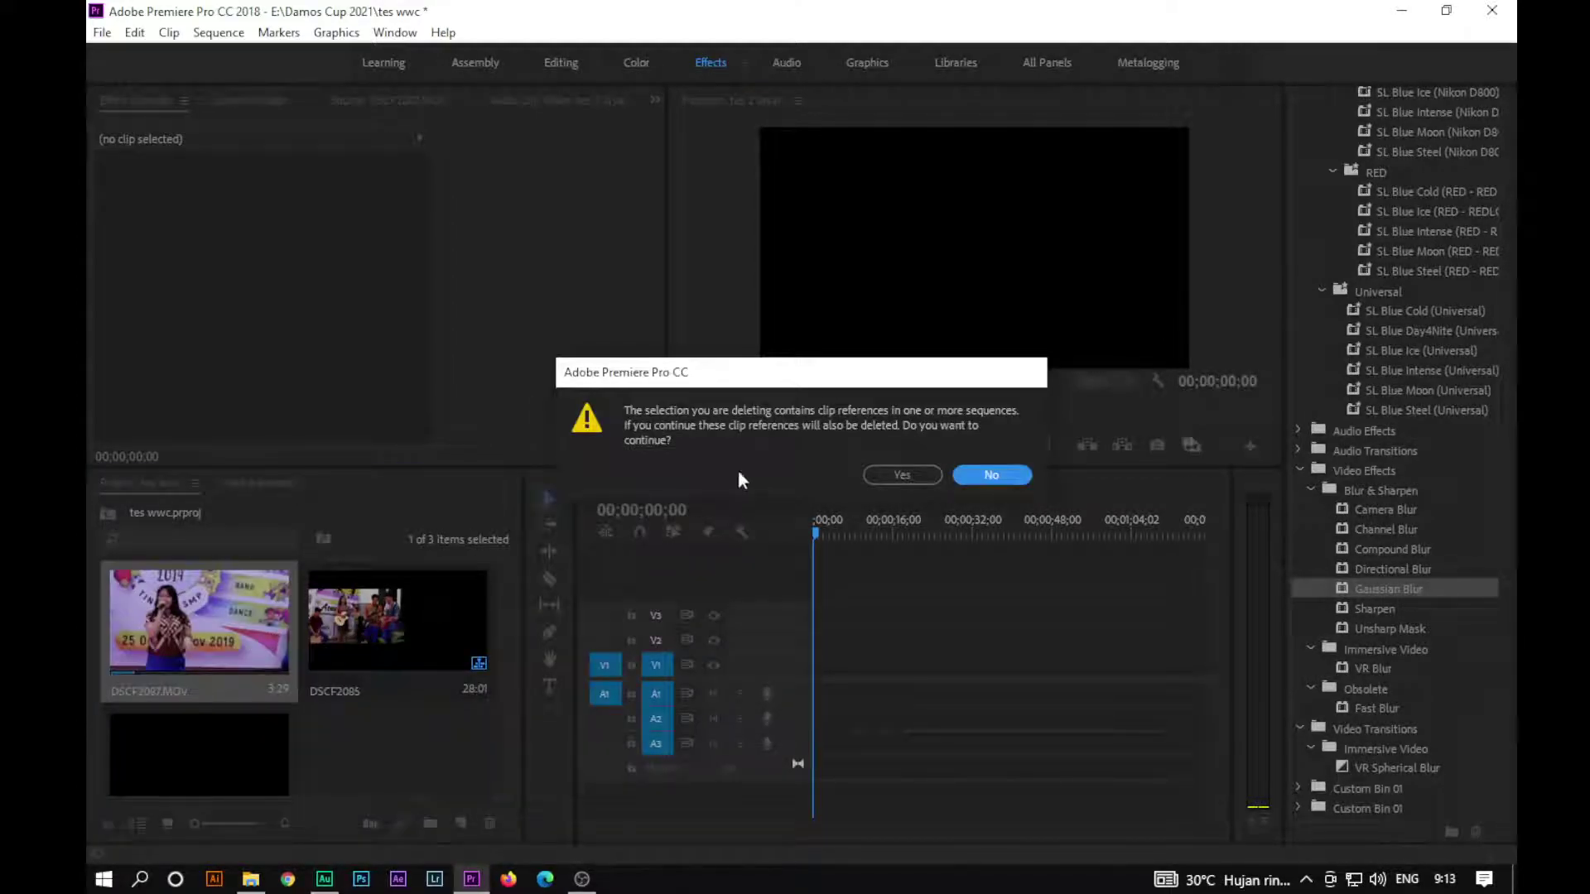
left_click(911, 475)
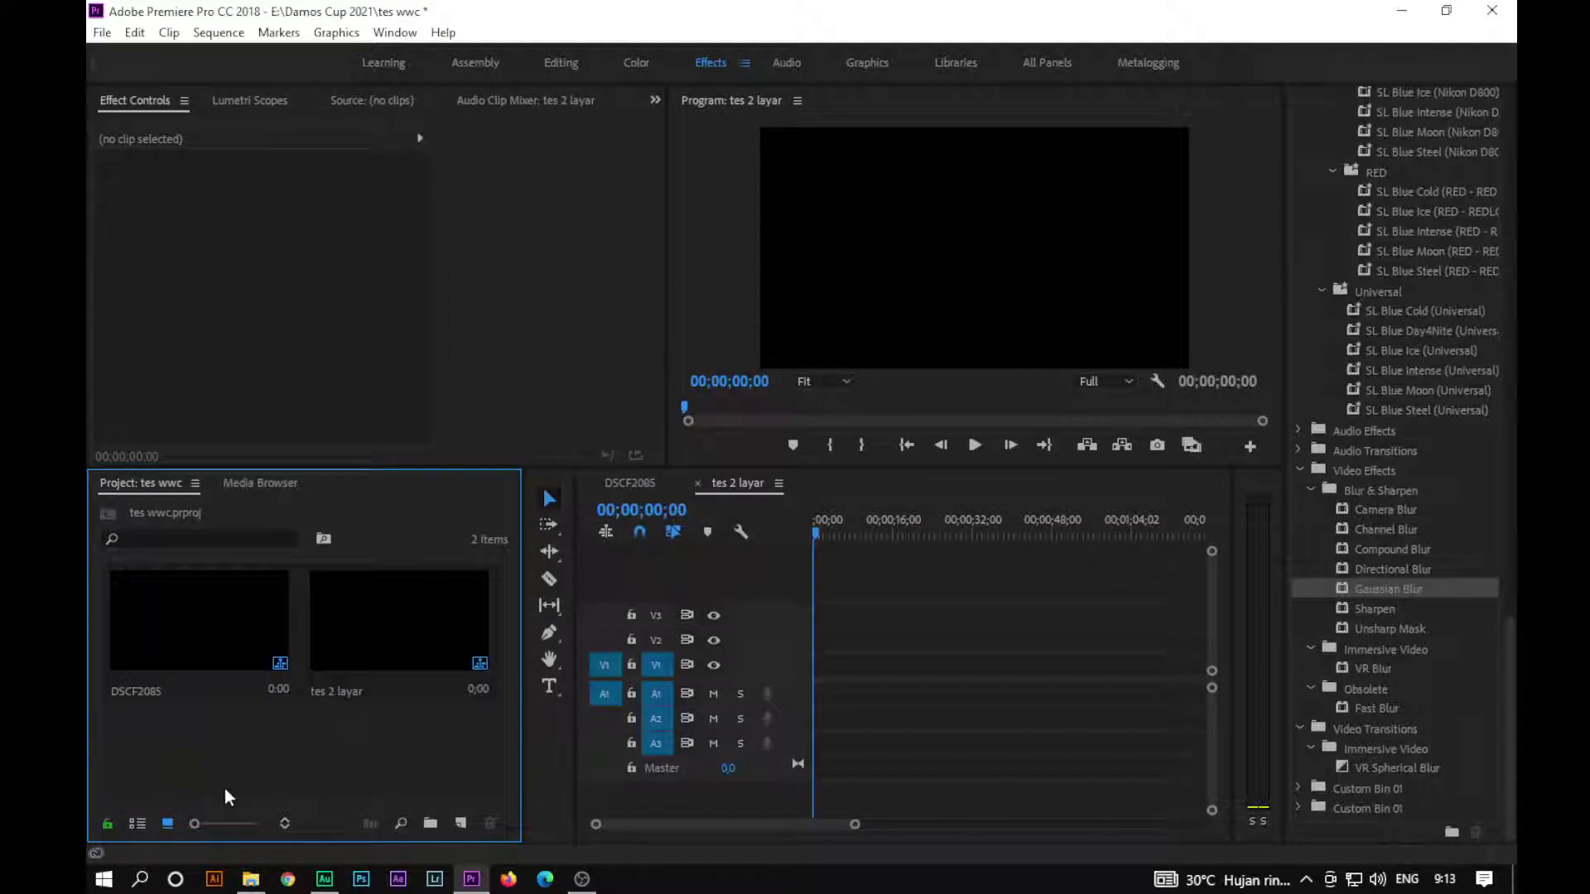
Step: Import DSCF2085, DSCF2086 and DSCF2087 from E:\pjj bu natali\2 layar bahan into the project
double_click(377, 749)
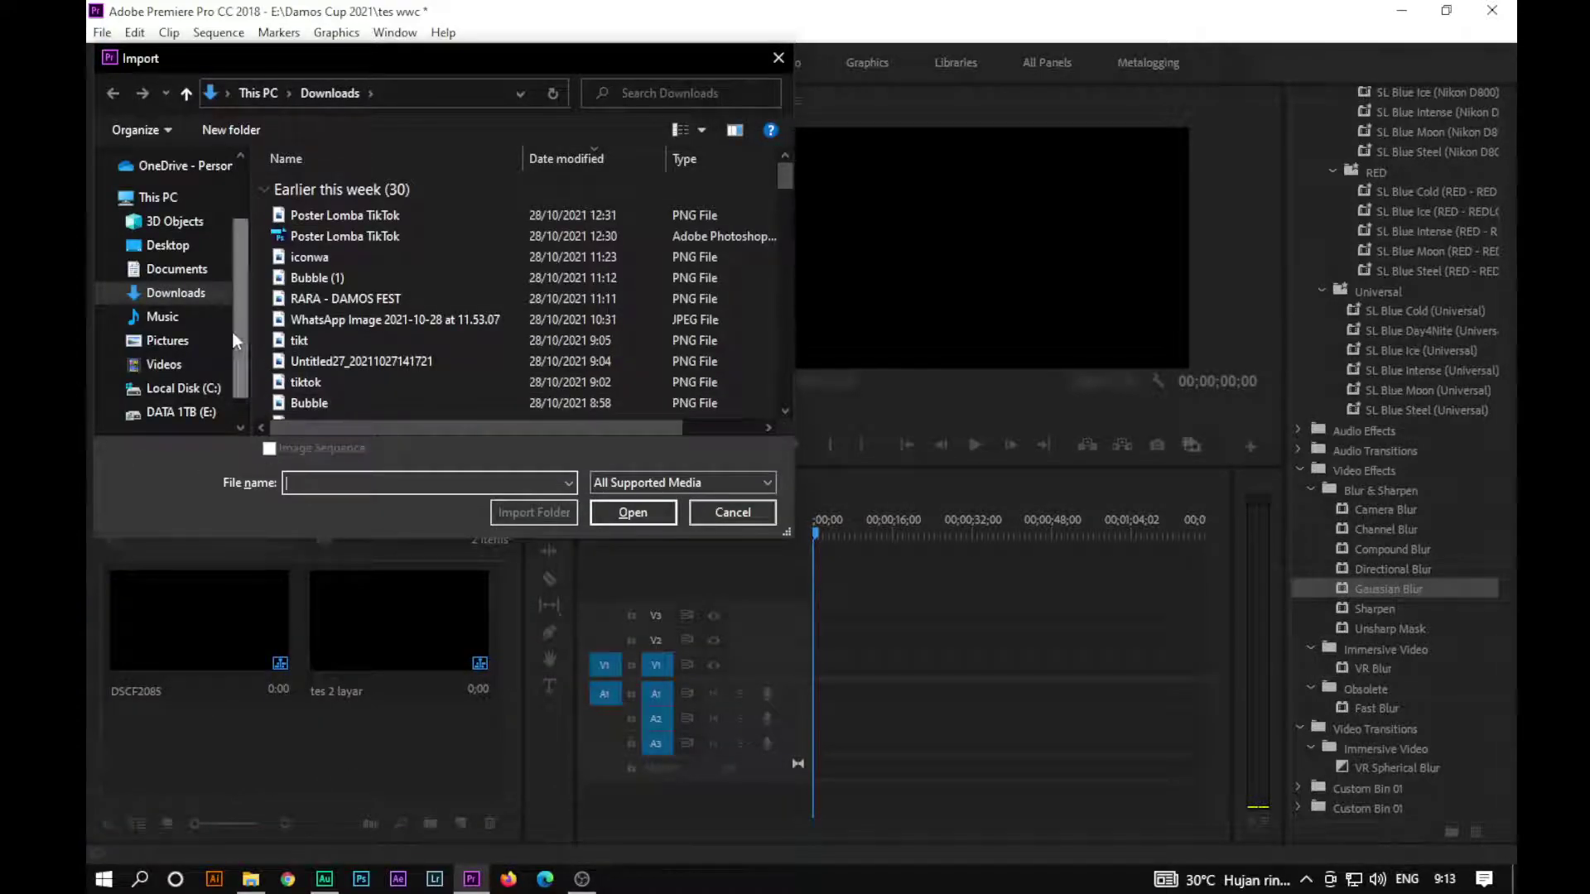
scroll(239, 341, "down", 1)
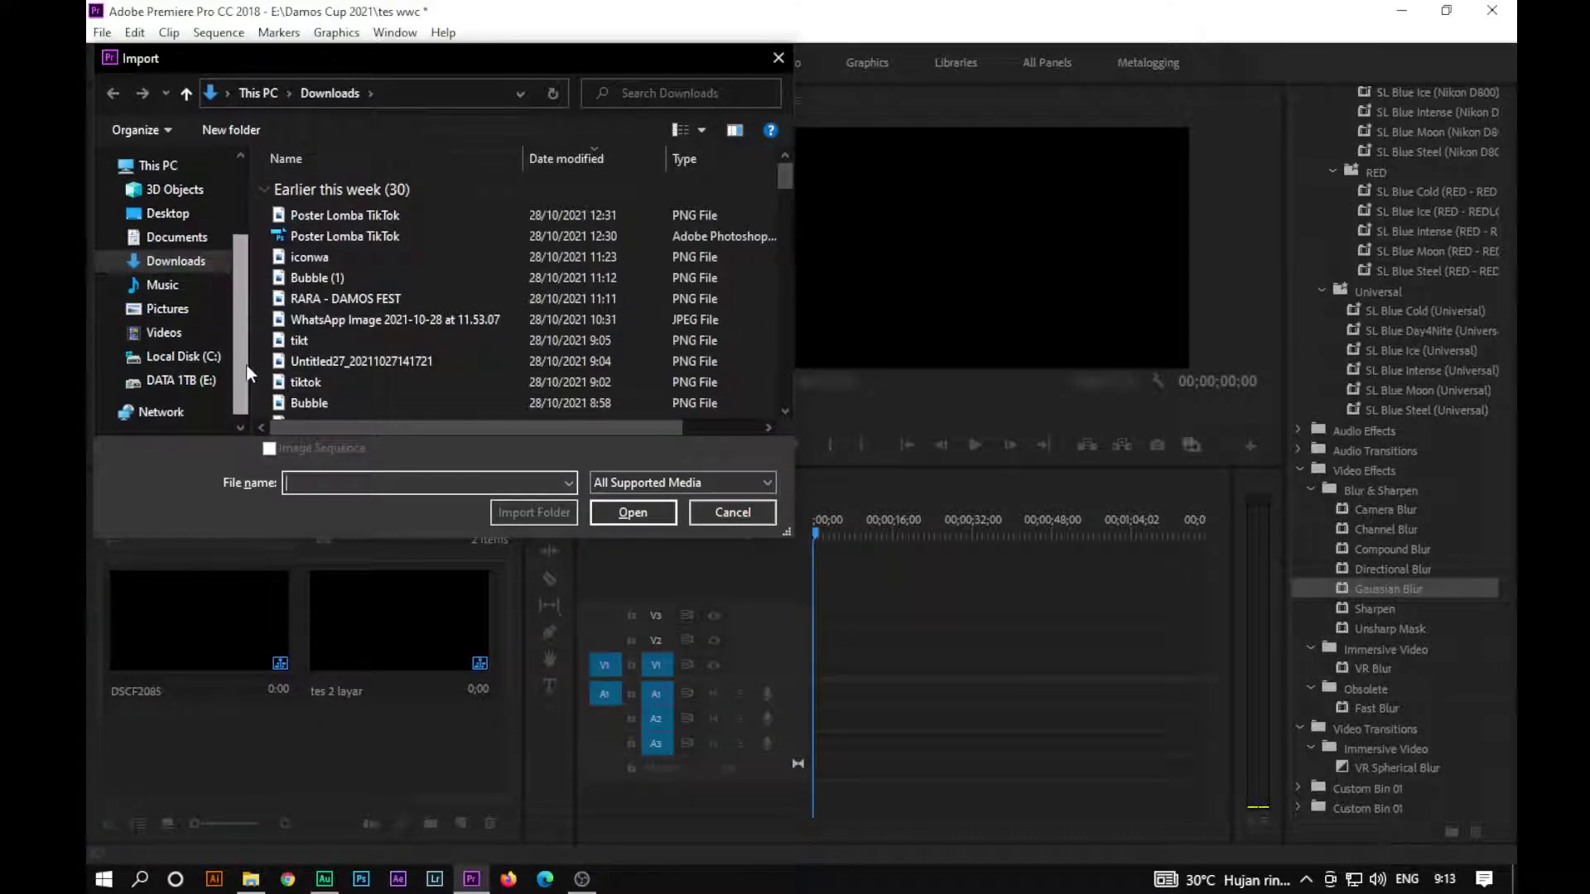
left_click(204, 383)
scroll(414, 364, "down", 3)
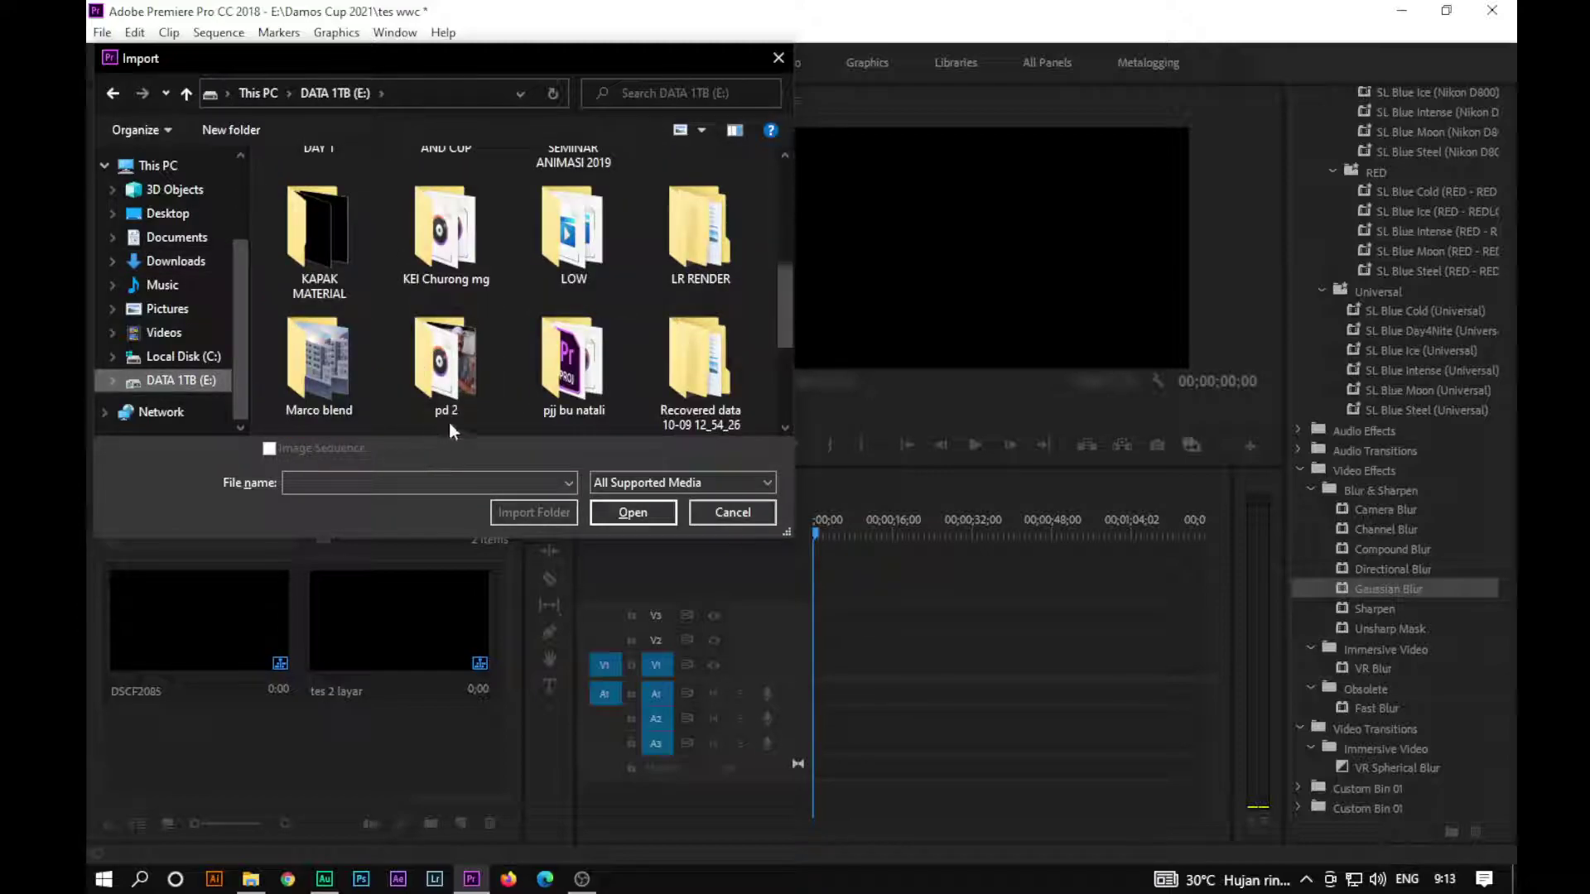
double_click(573, 364)
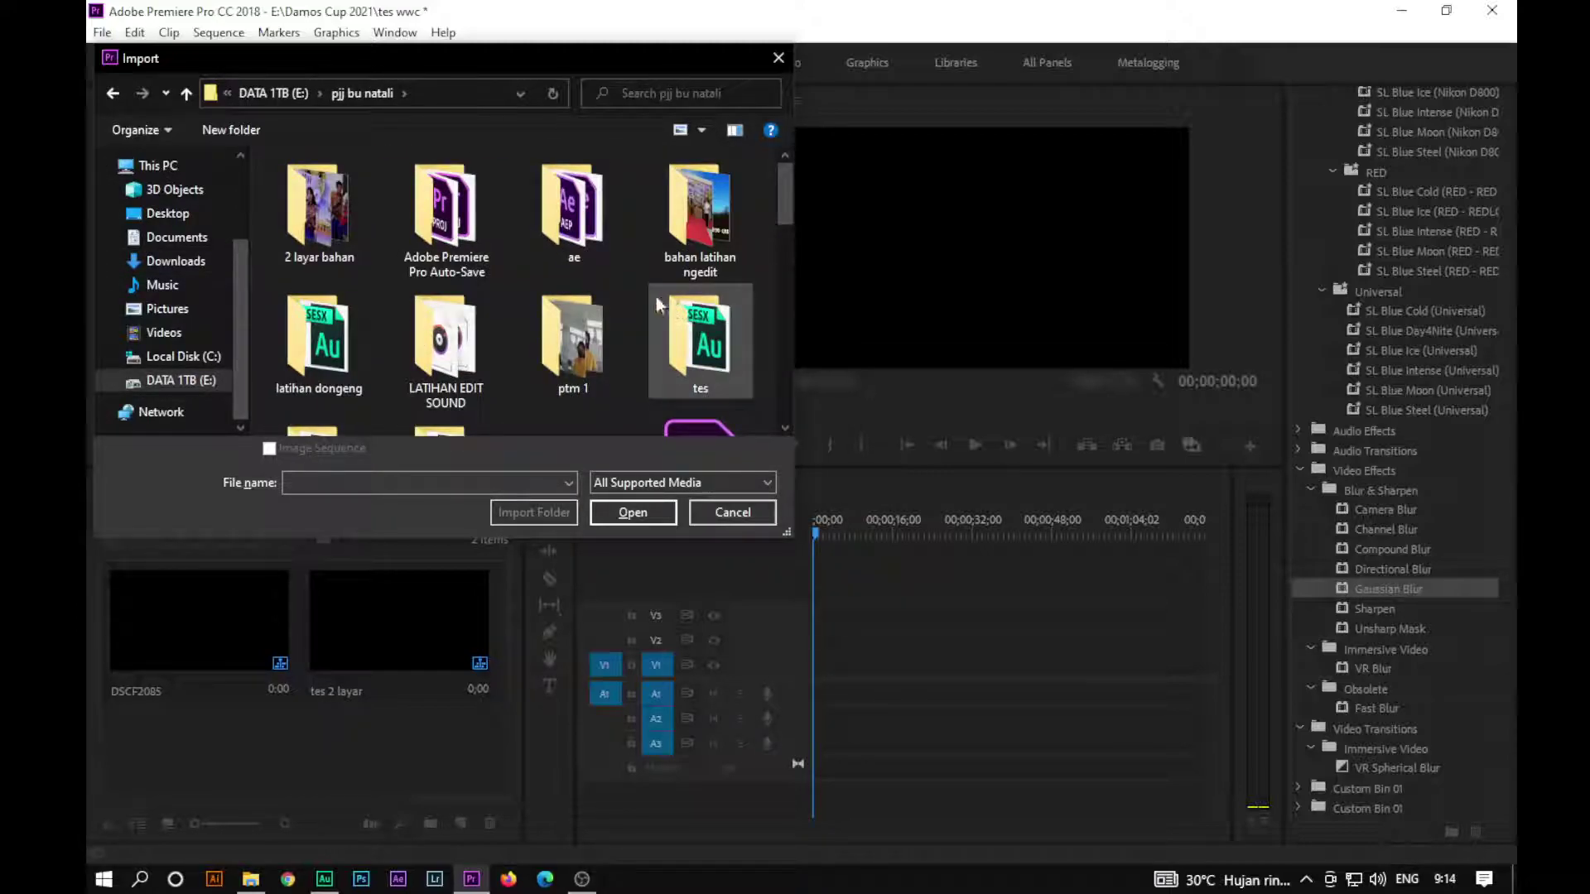
double_click(320, 222)
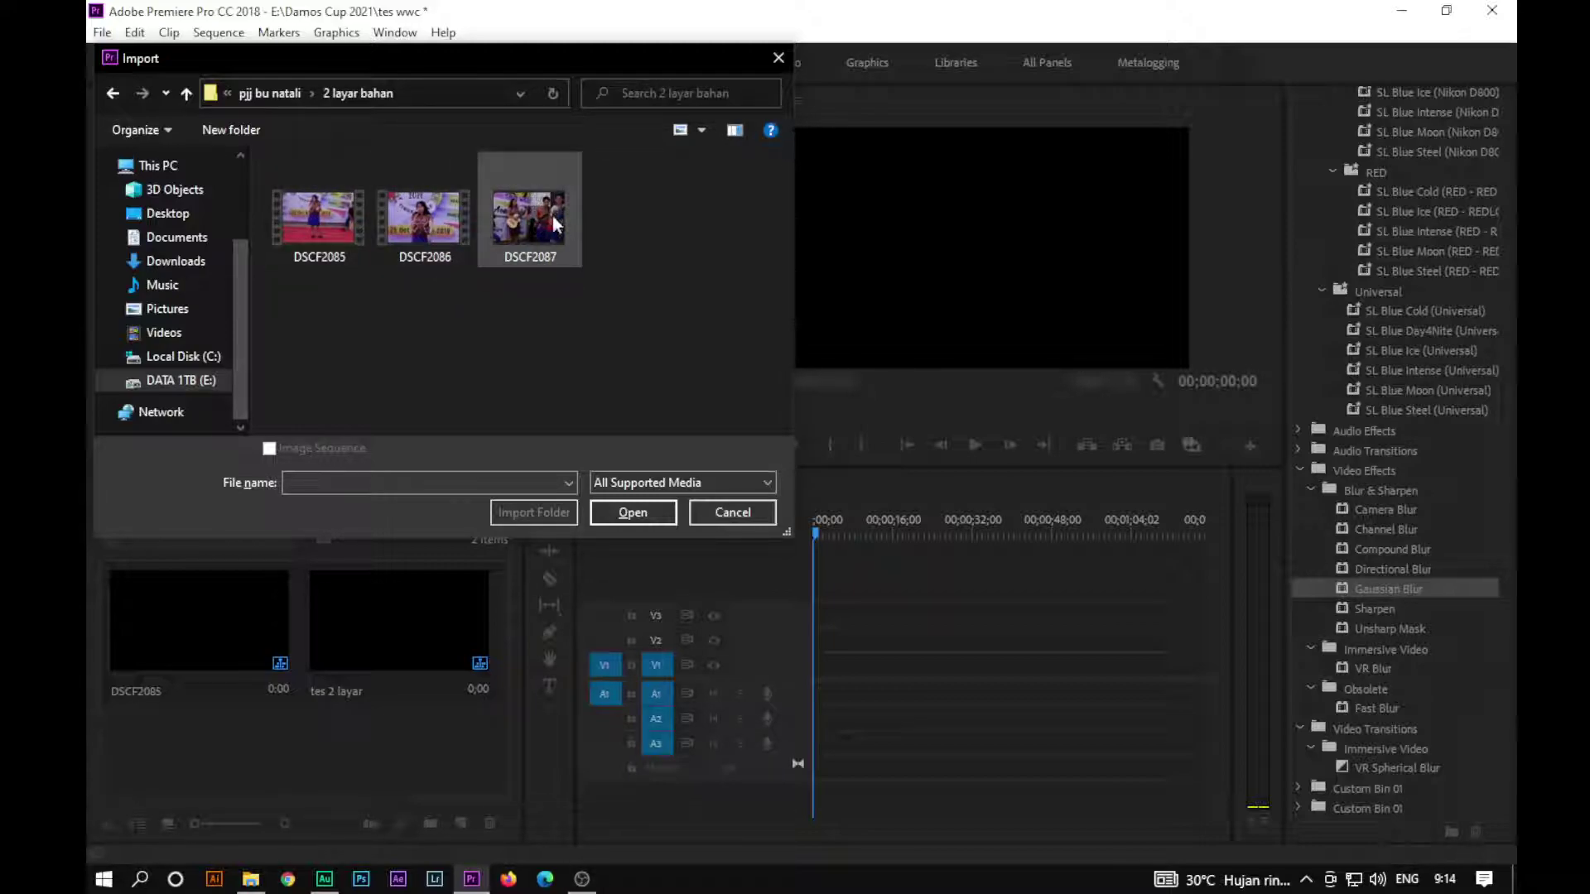
left_click(325, 231)
left_click(408, 231, "ctrl")
left_click(502, 231, "ctrl")
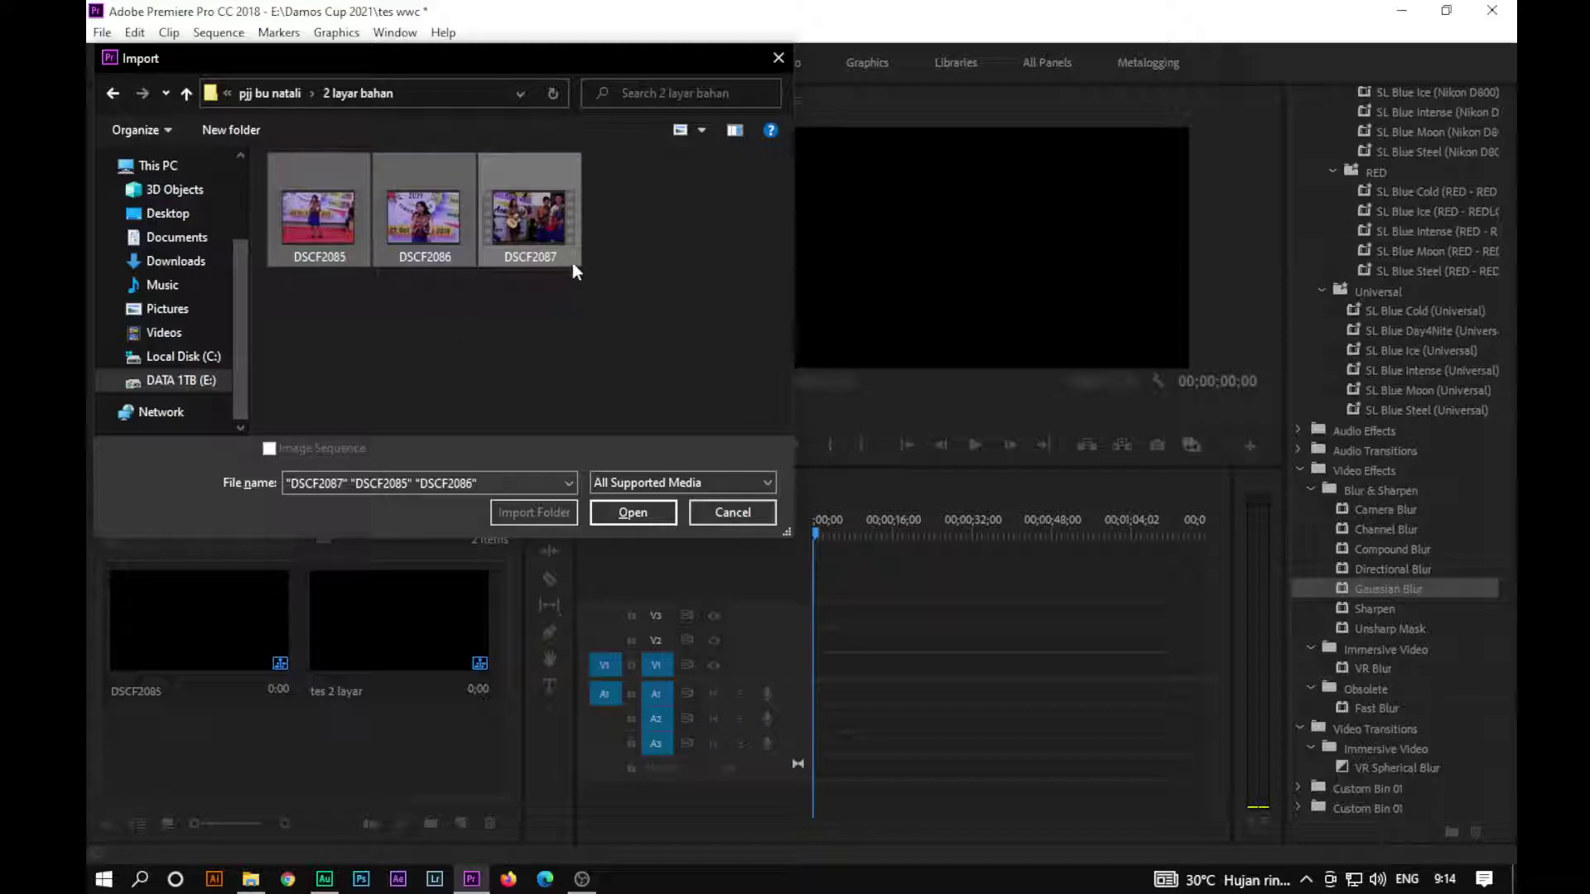
left_click(642, 511)
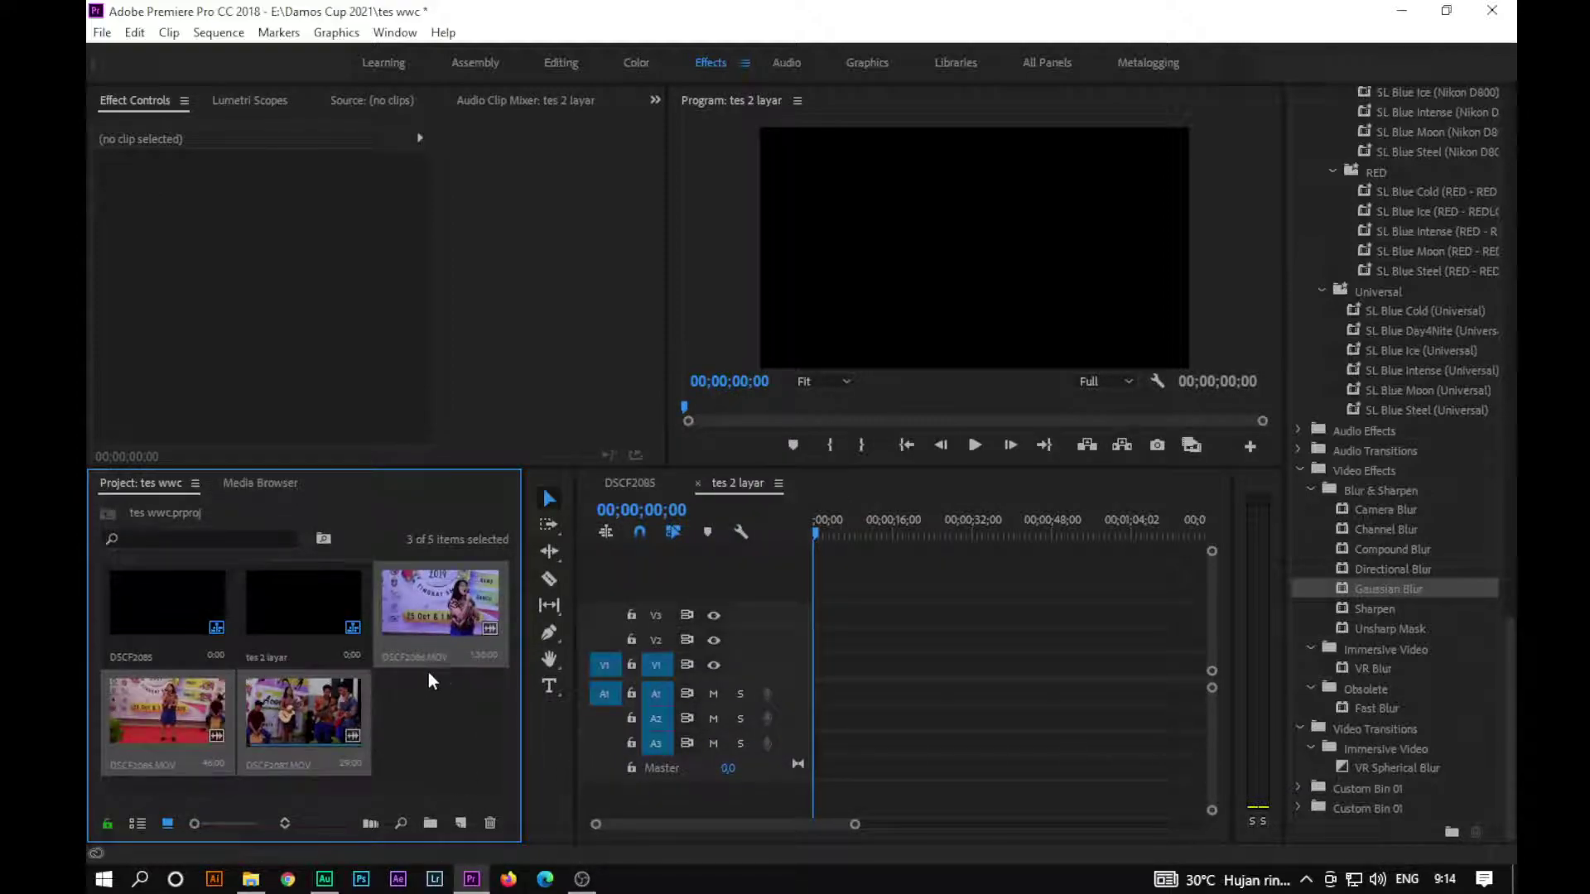
Step: Place DSCF2085.MOV on V1 and A1 of tes 2 layar and preview its playback
left_click(172, 709)
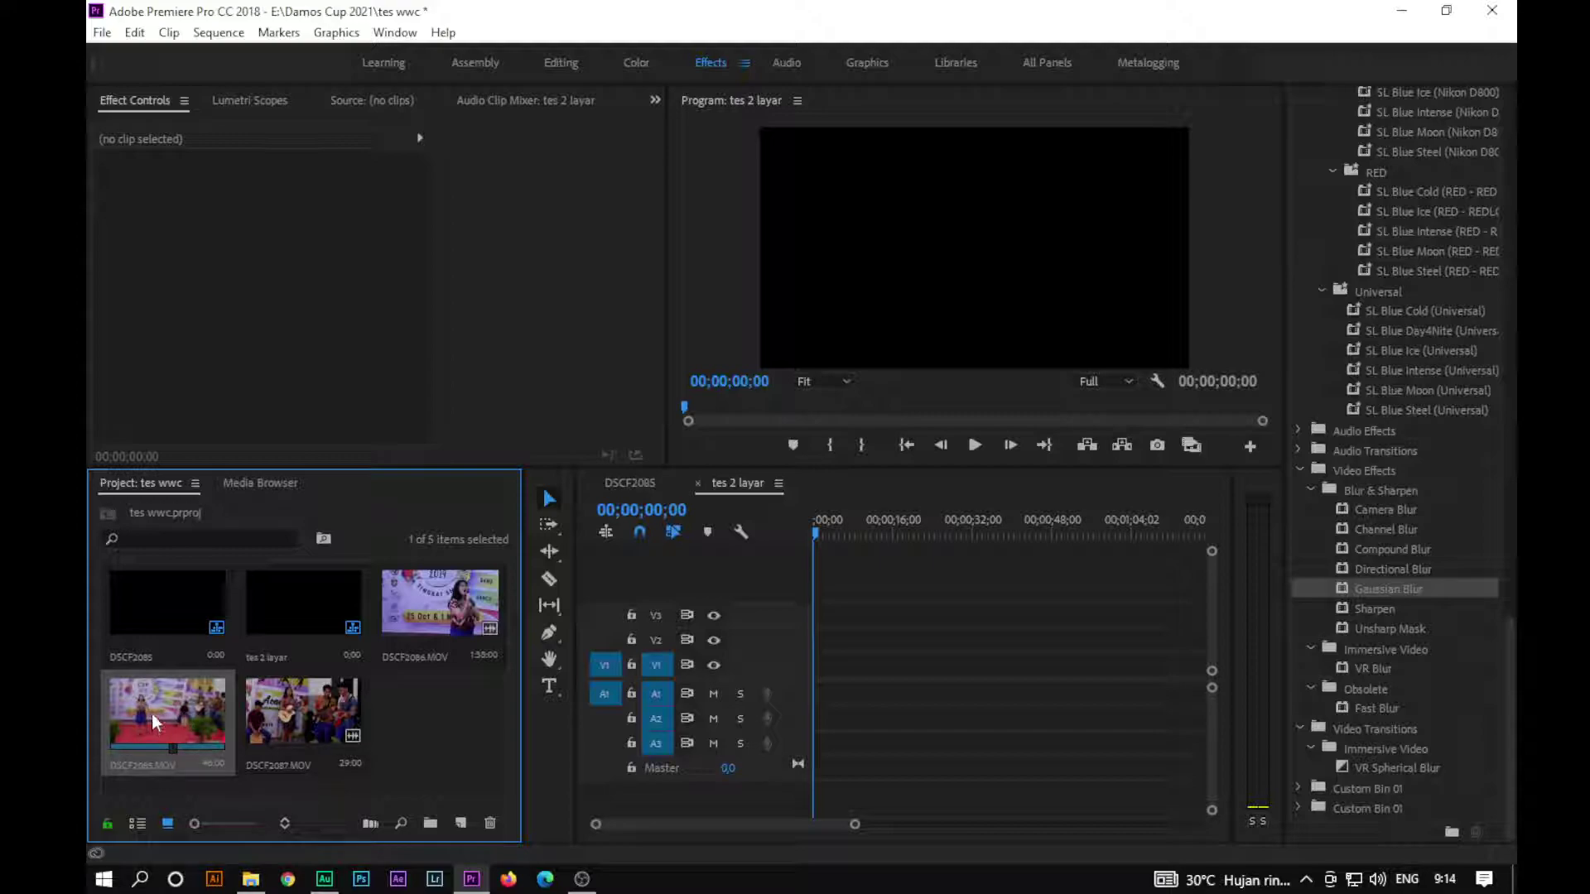
left_click_drag(152, 714, 844, 669)
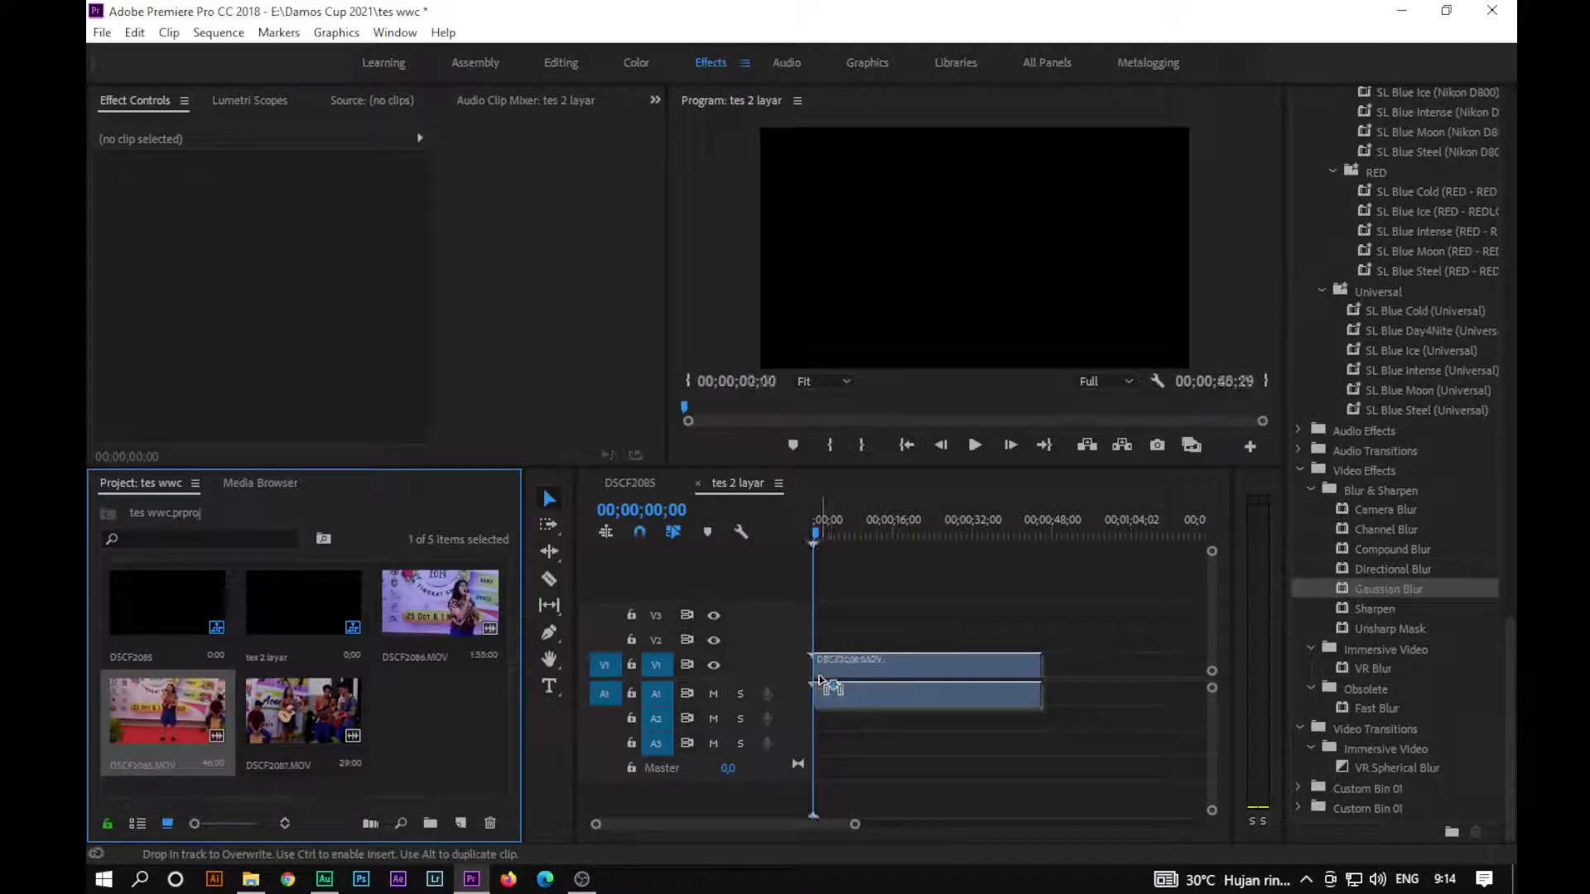
left_click(803, 481)
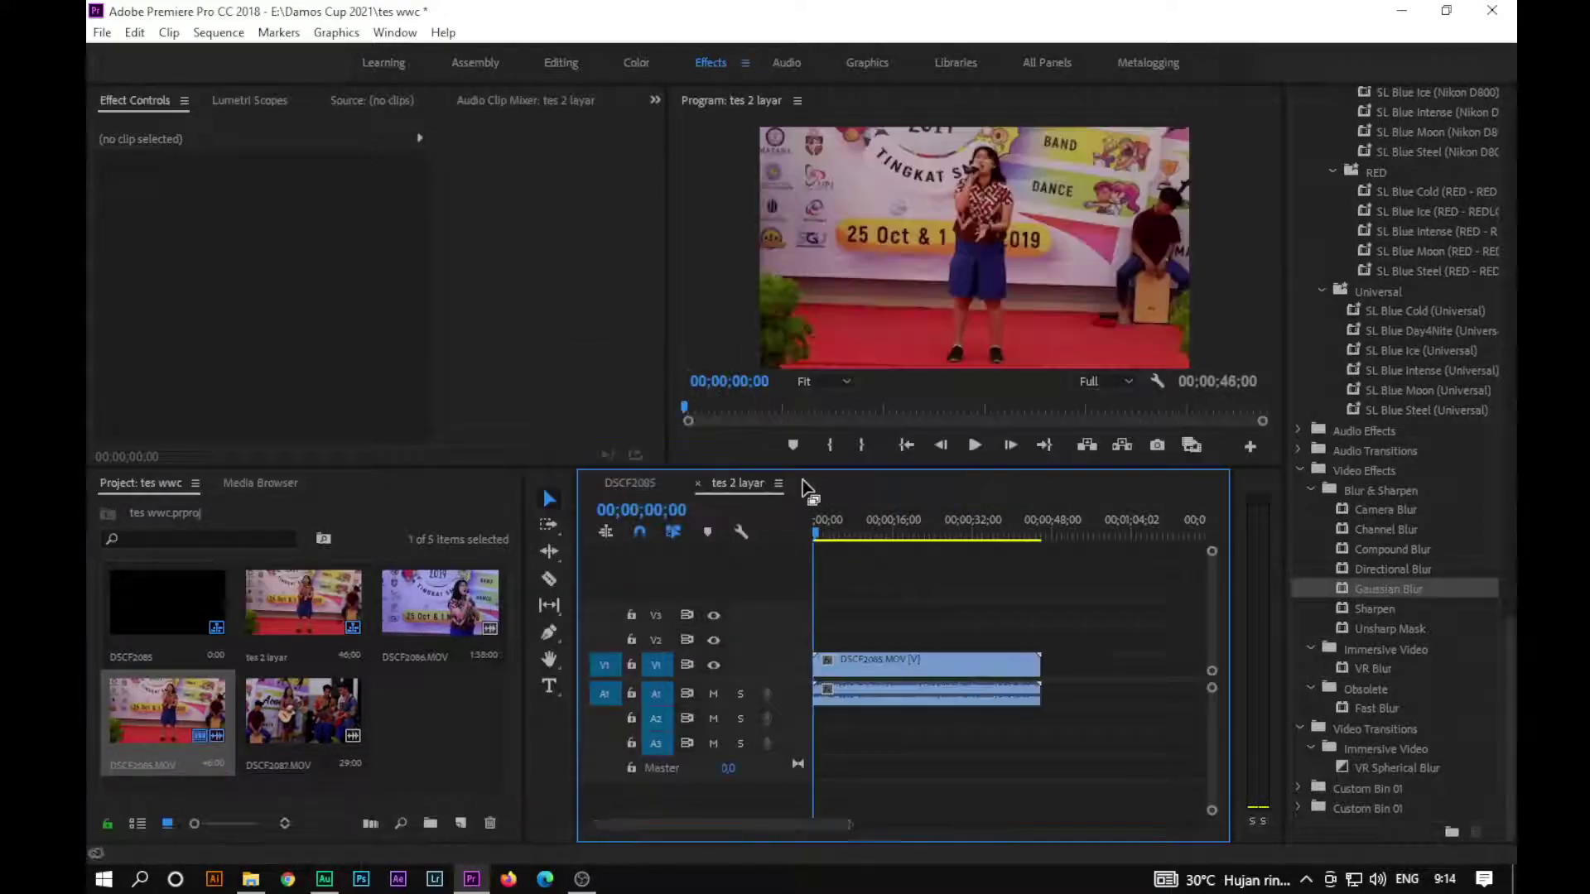
left_click_drag(823, 520, 822, 534)
key("space")
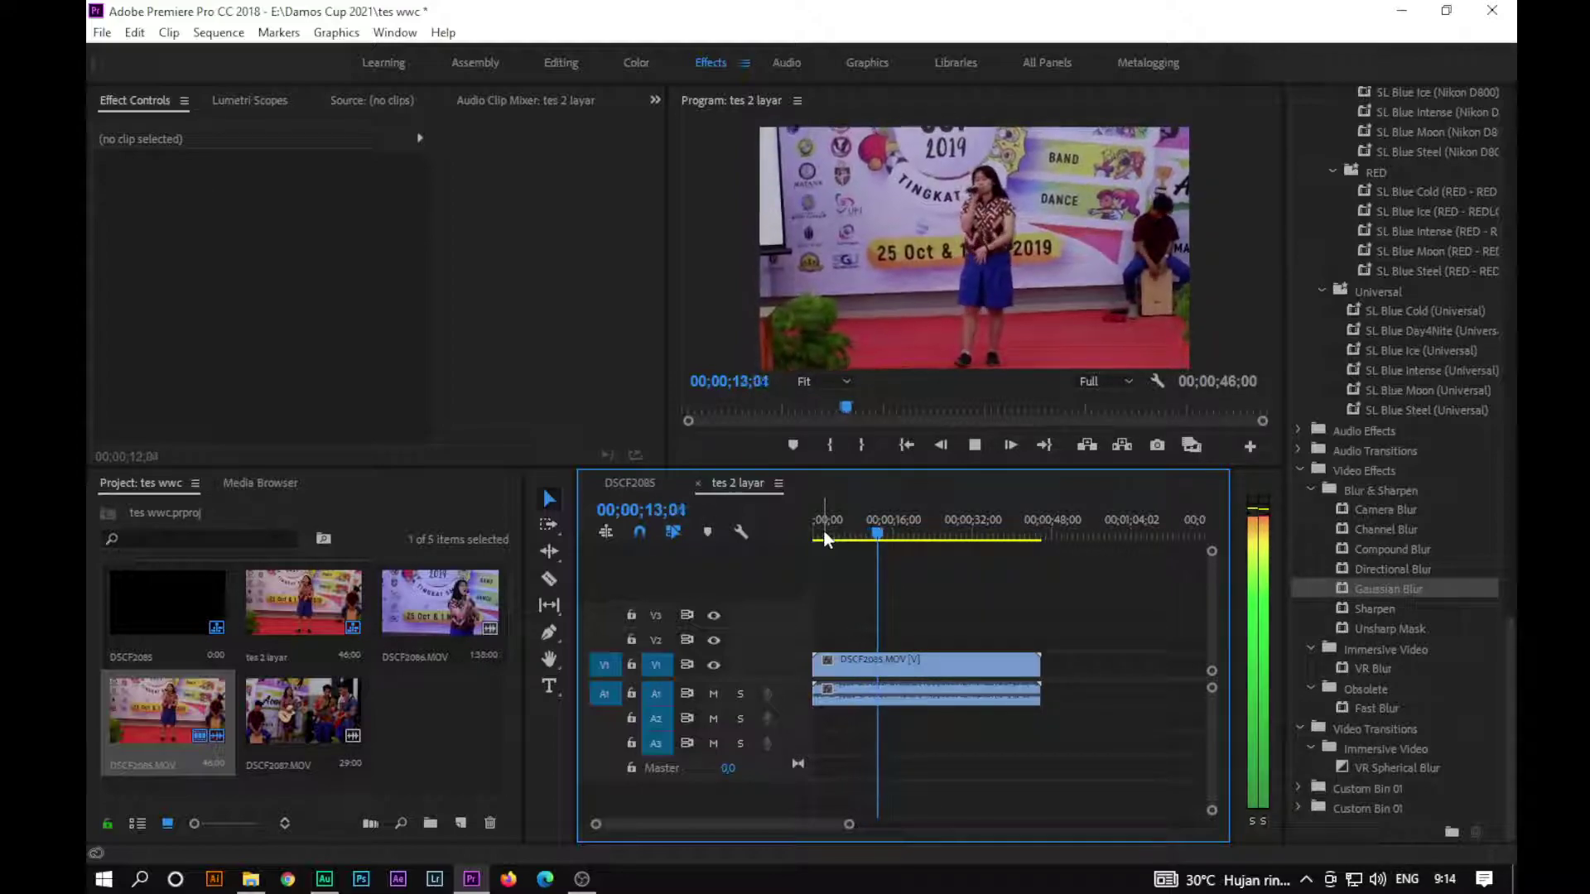
key("space")
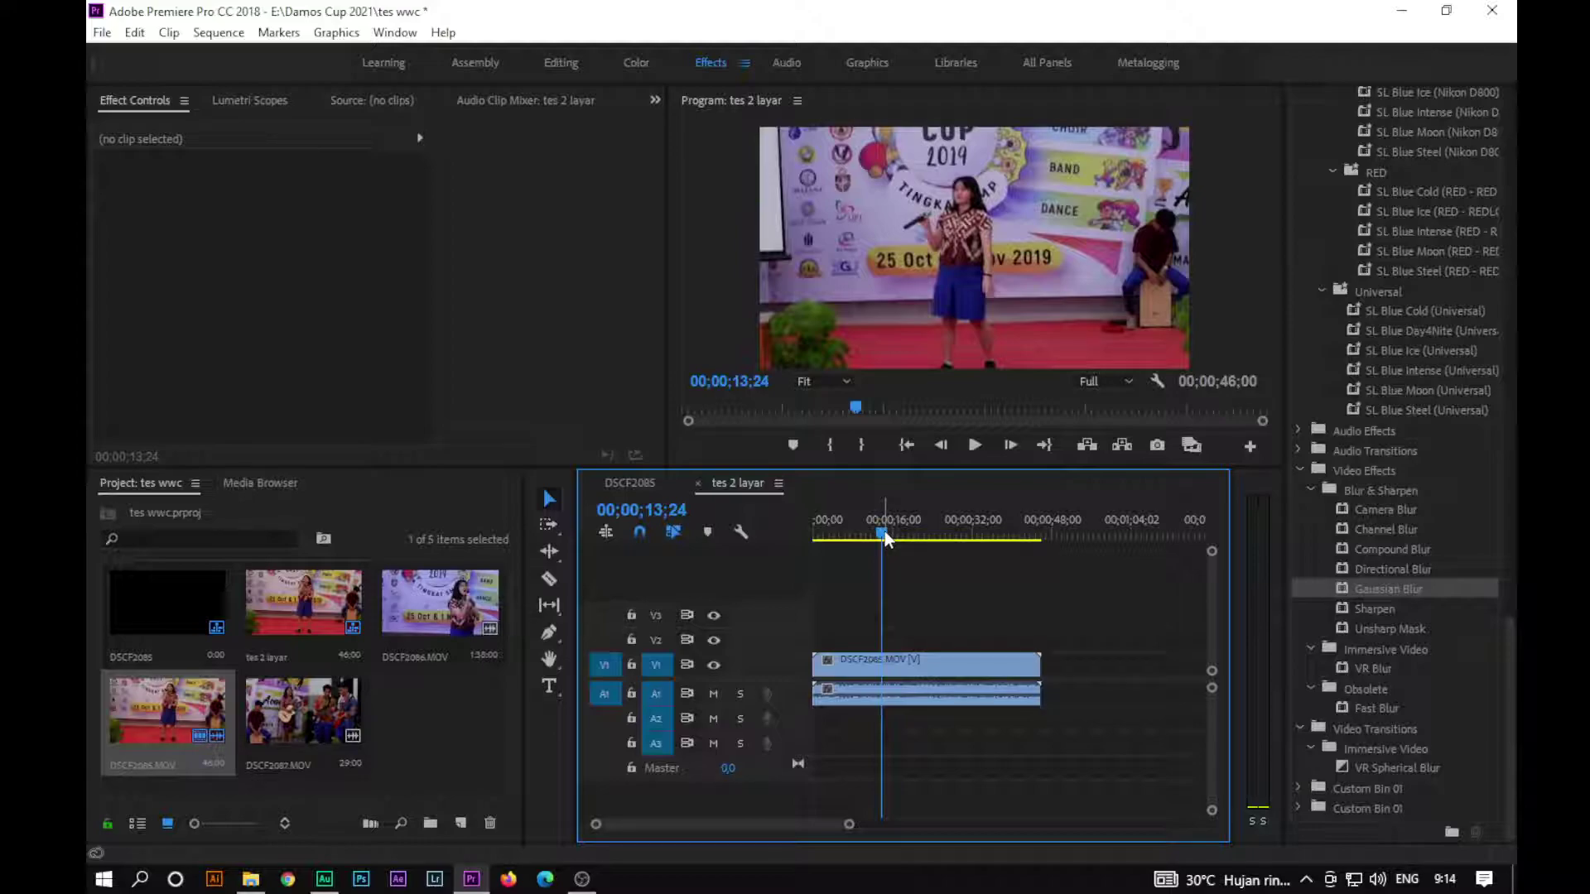
left_click_drag(884, 530, 875, 533)
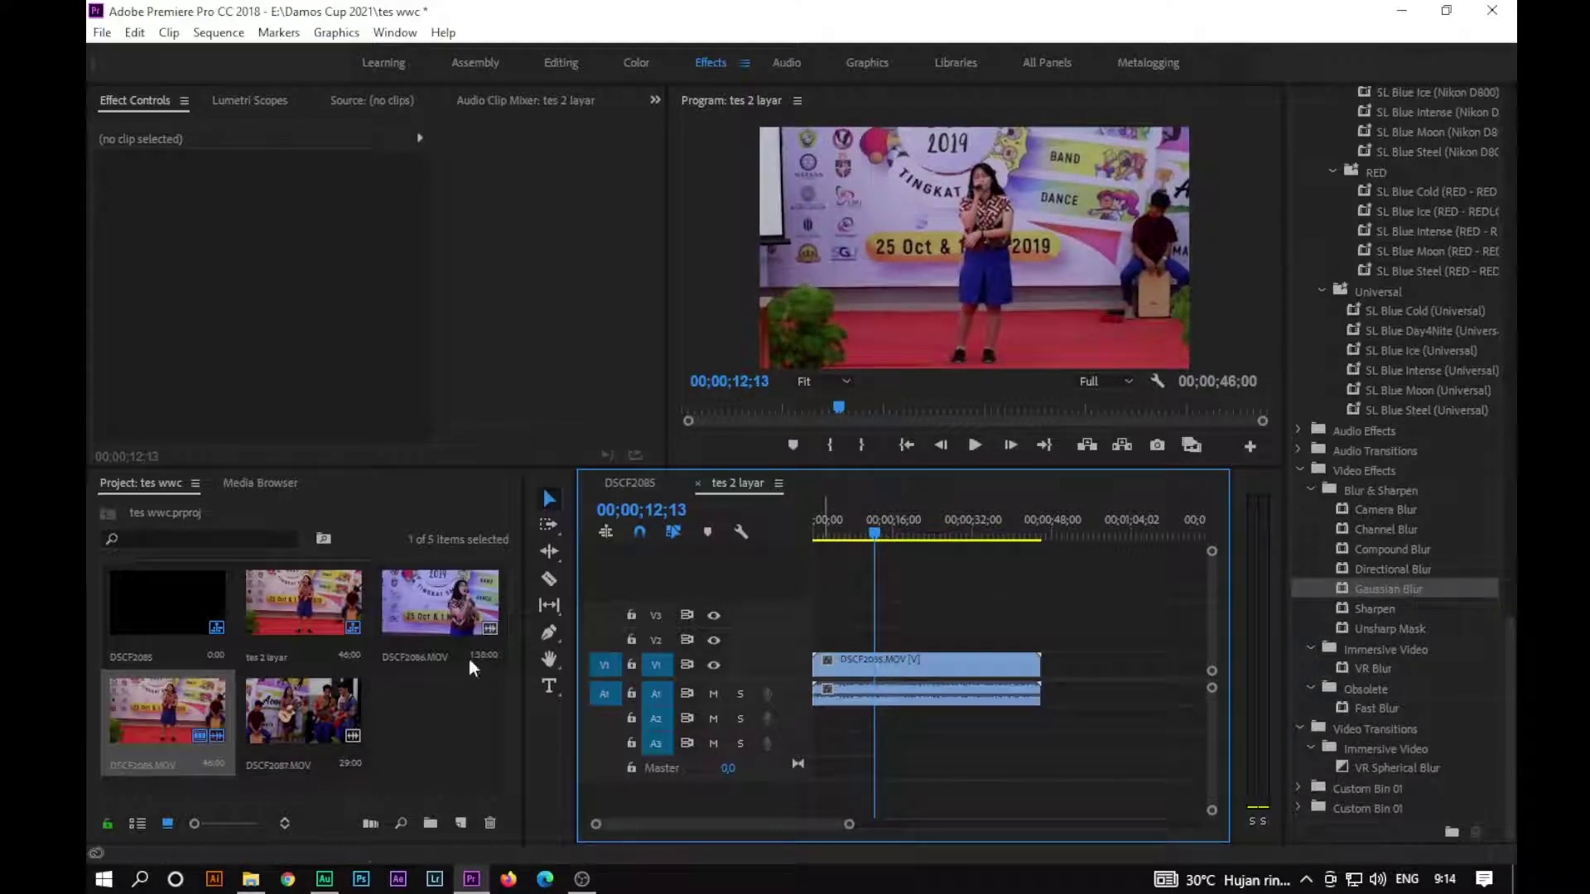
Step: Add DSCF2087.MOV to the sequence and move it up to V3 at about 12;13
left_click(445, 619)
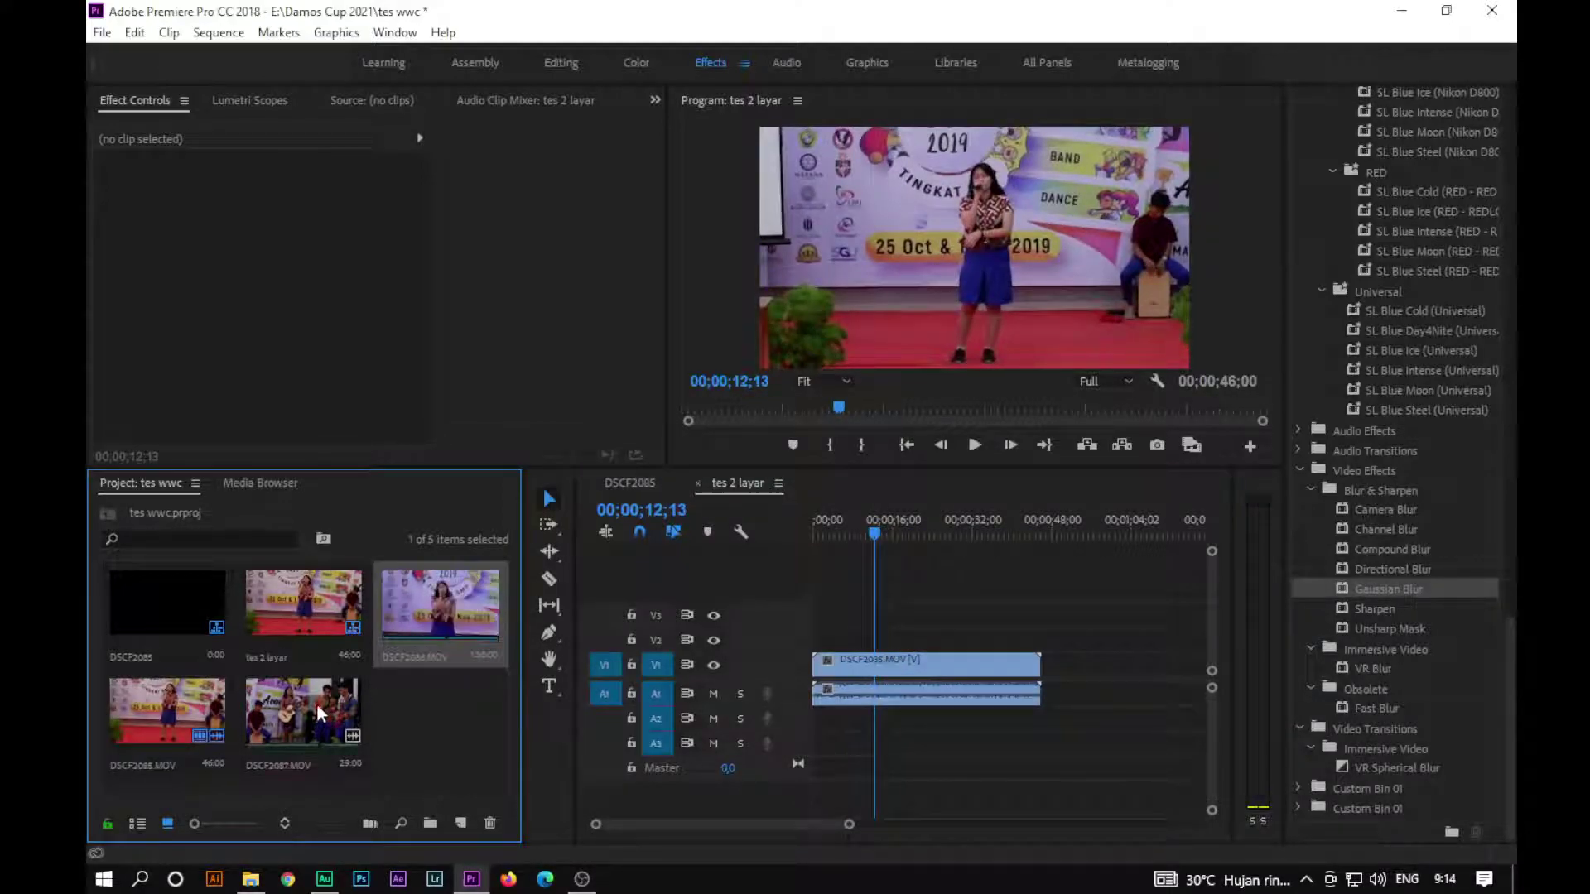
left_click(285, 710)
left_click_drag(286, 702, 891, 644)
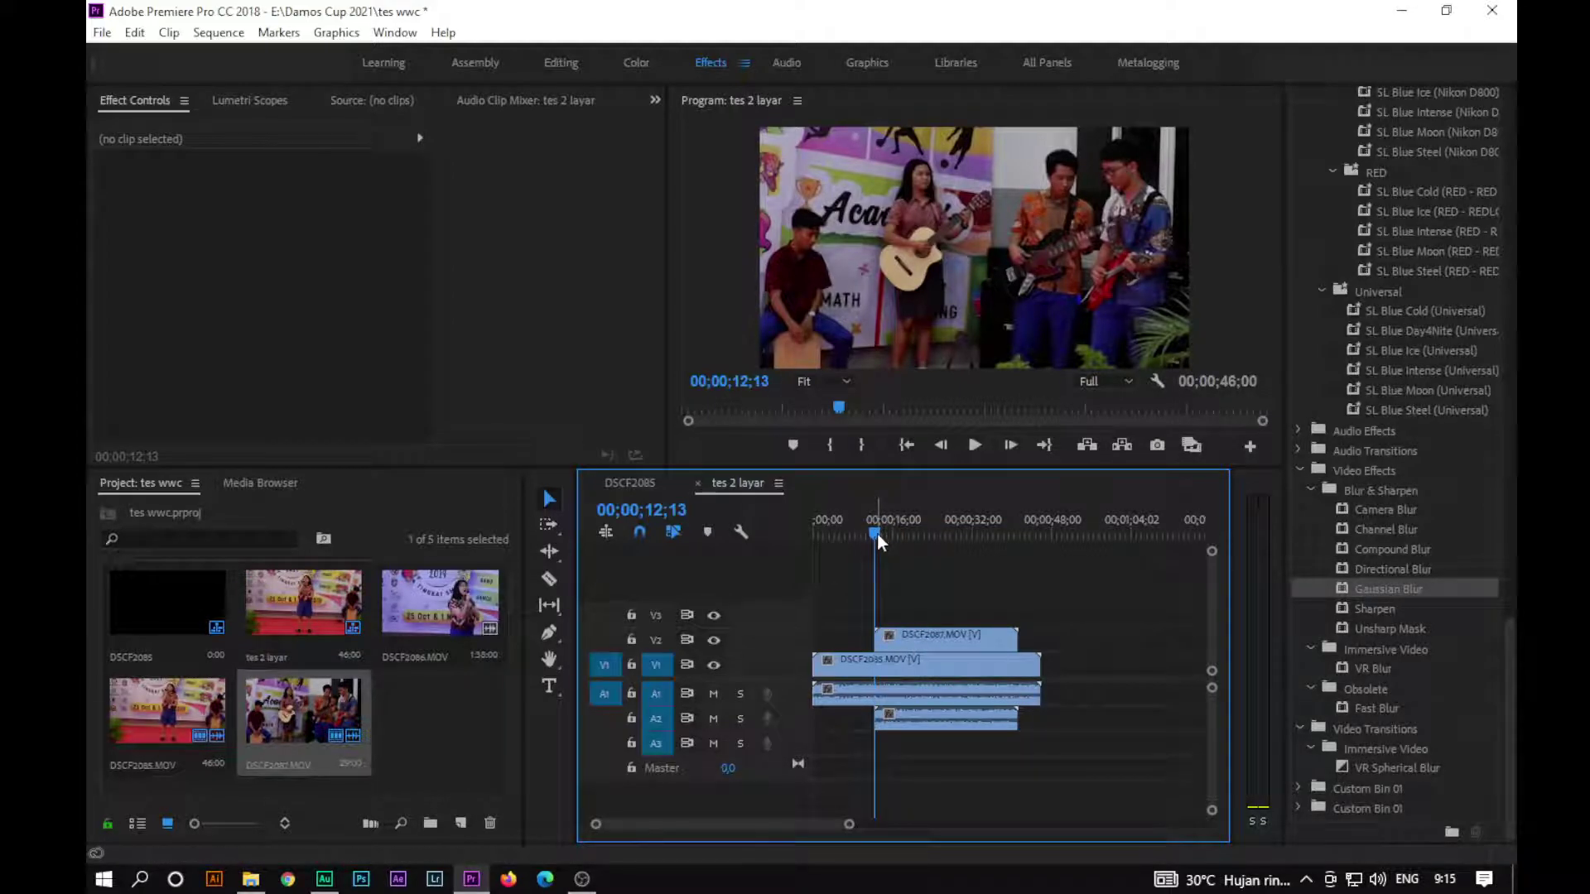
key("space")
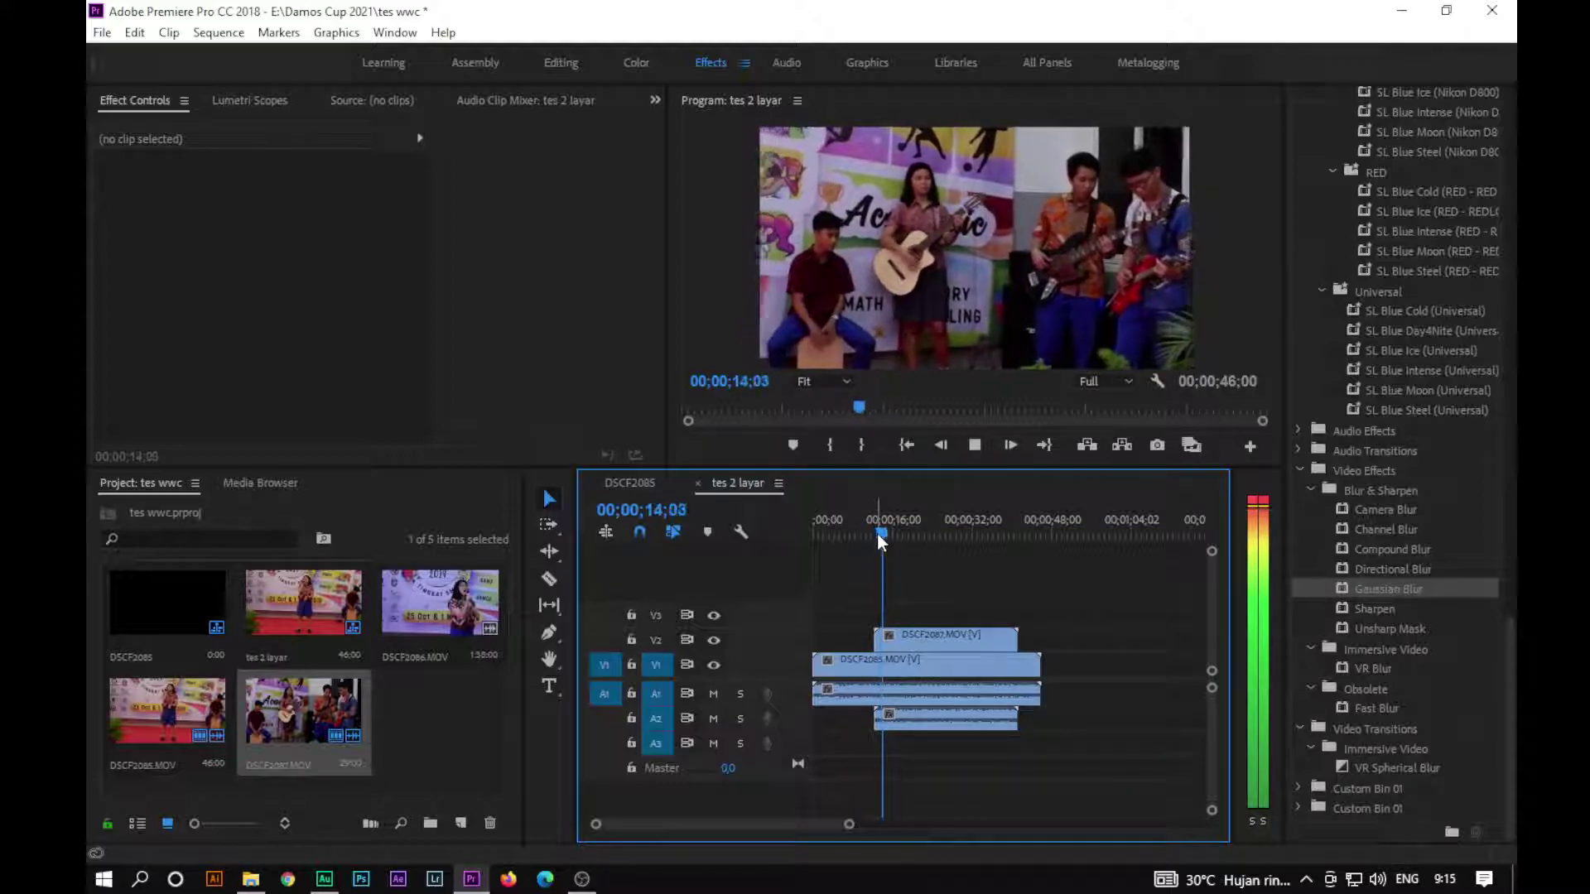
left_click_drag(901, 642, 898, 612)
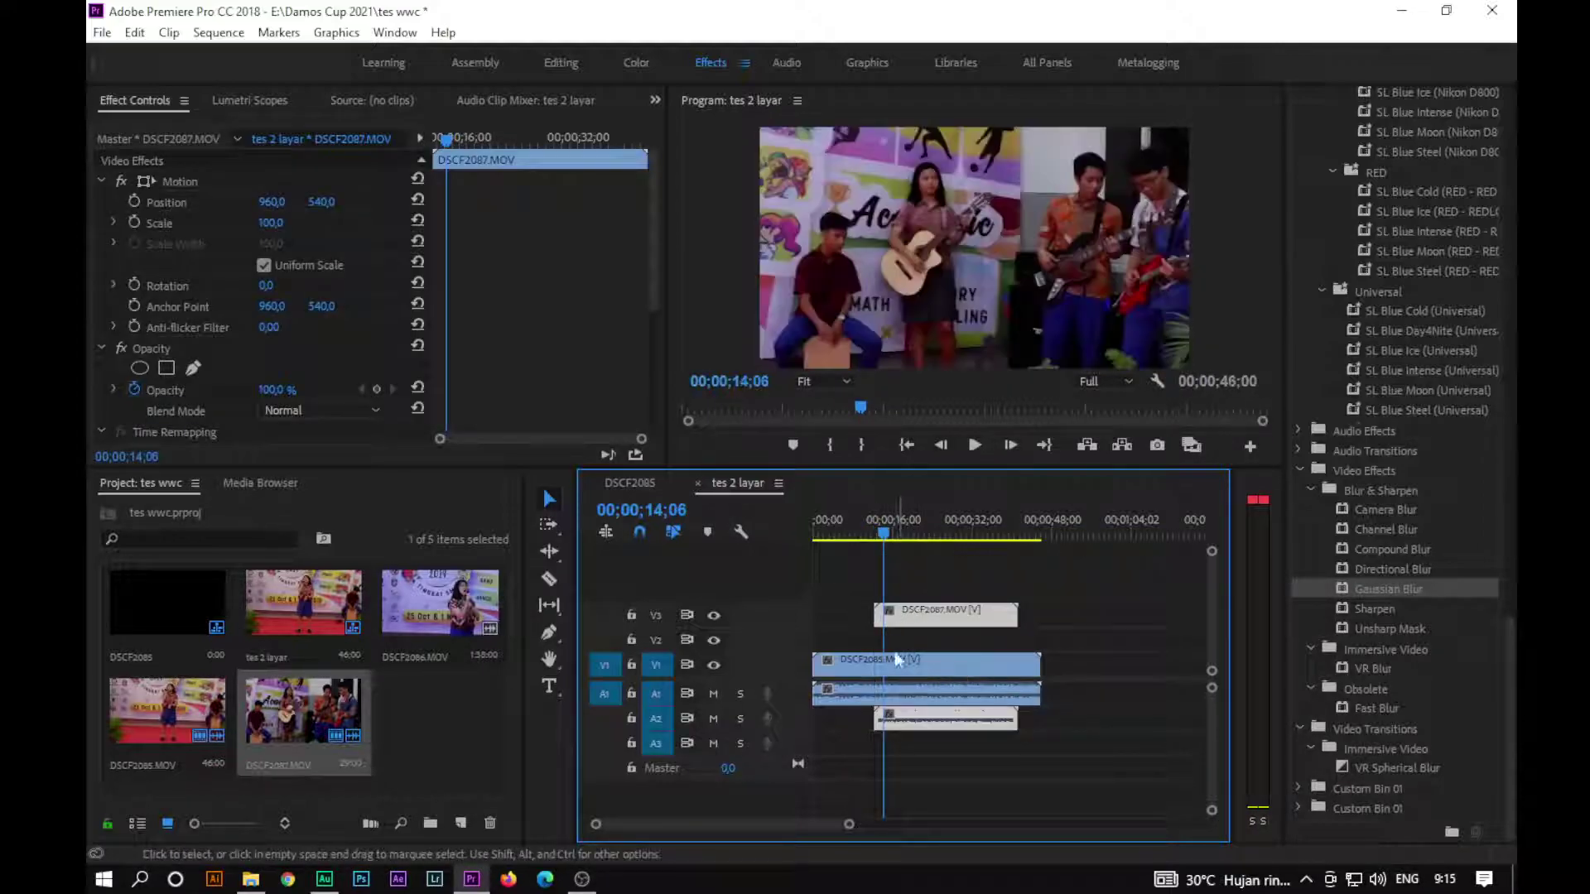
left_click(876, 532)
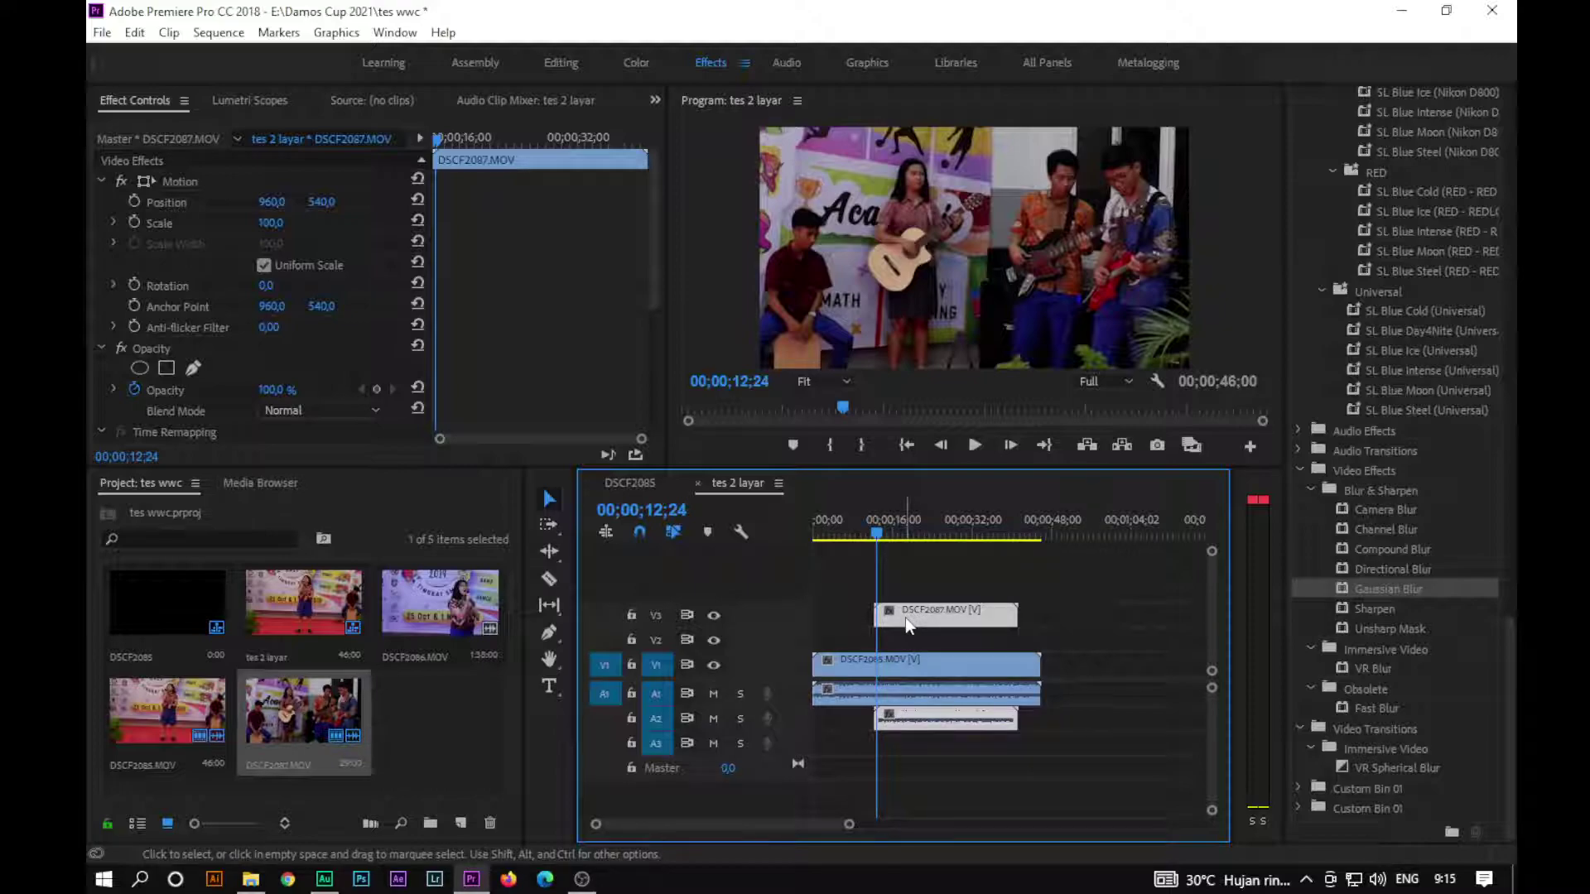
Step: Razor-cut the DSCF2085 clip on V1 at 12;06
left_click(873, 535)
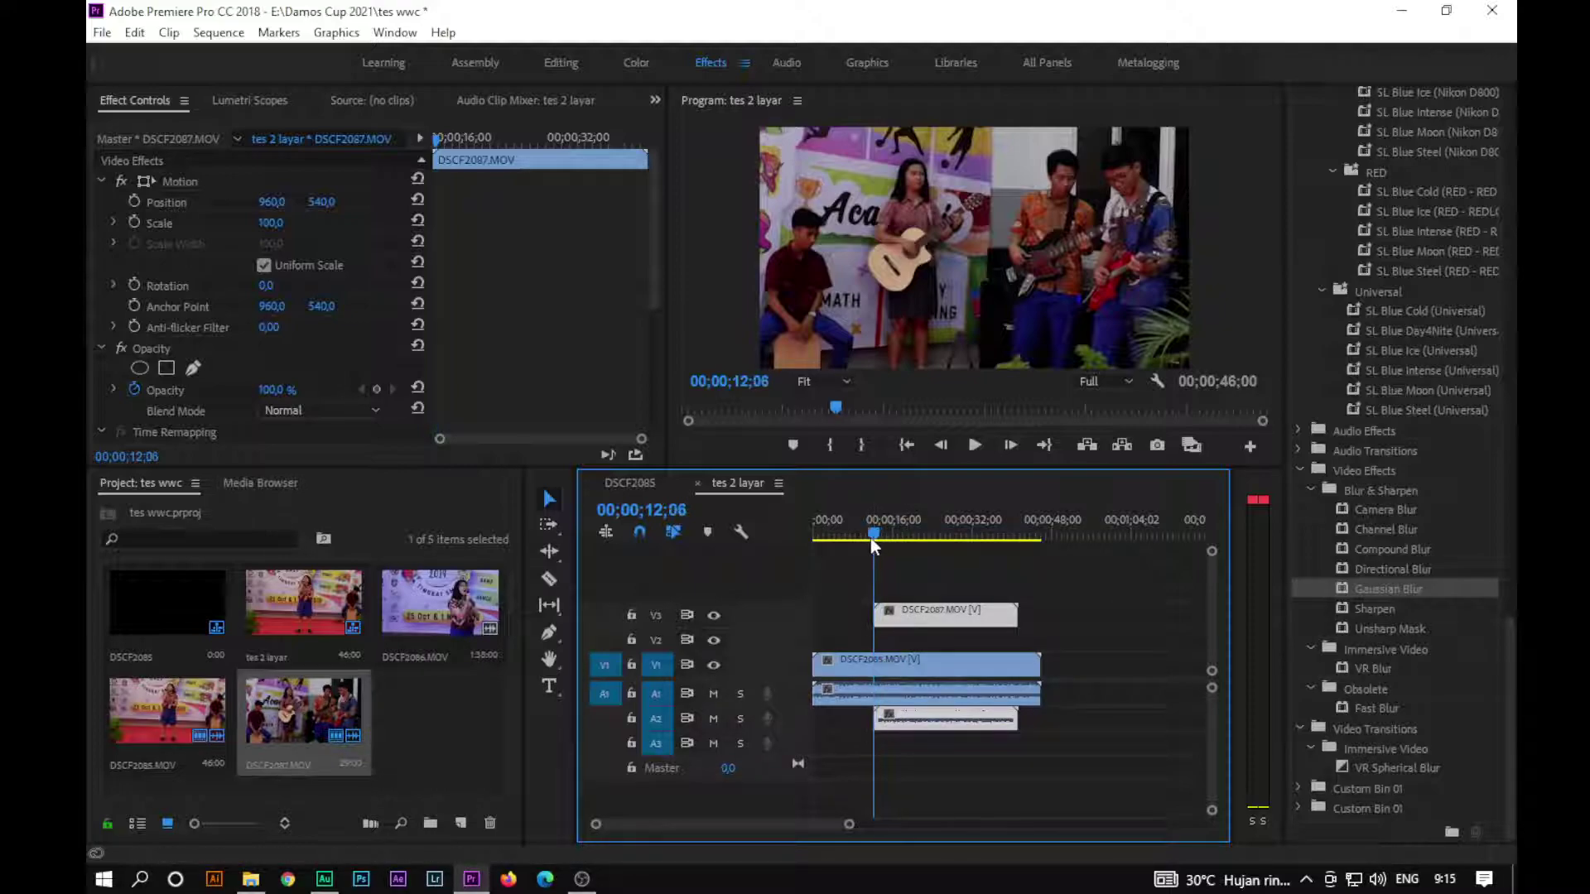
left_click(880, 669)
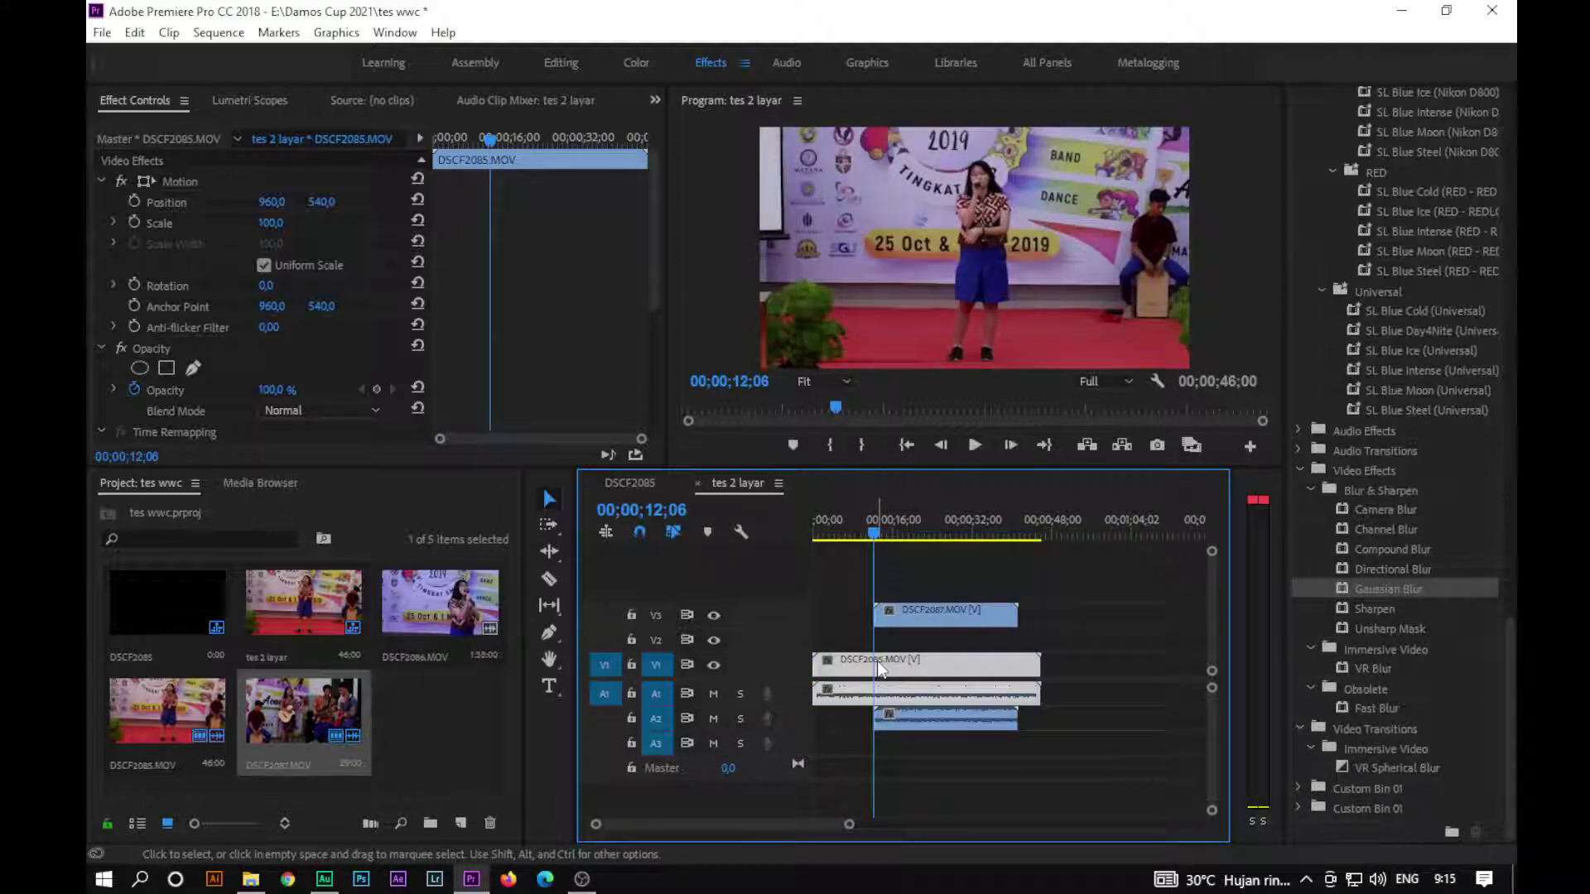
key("c")
left_click(878, 668)
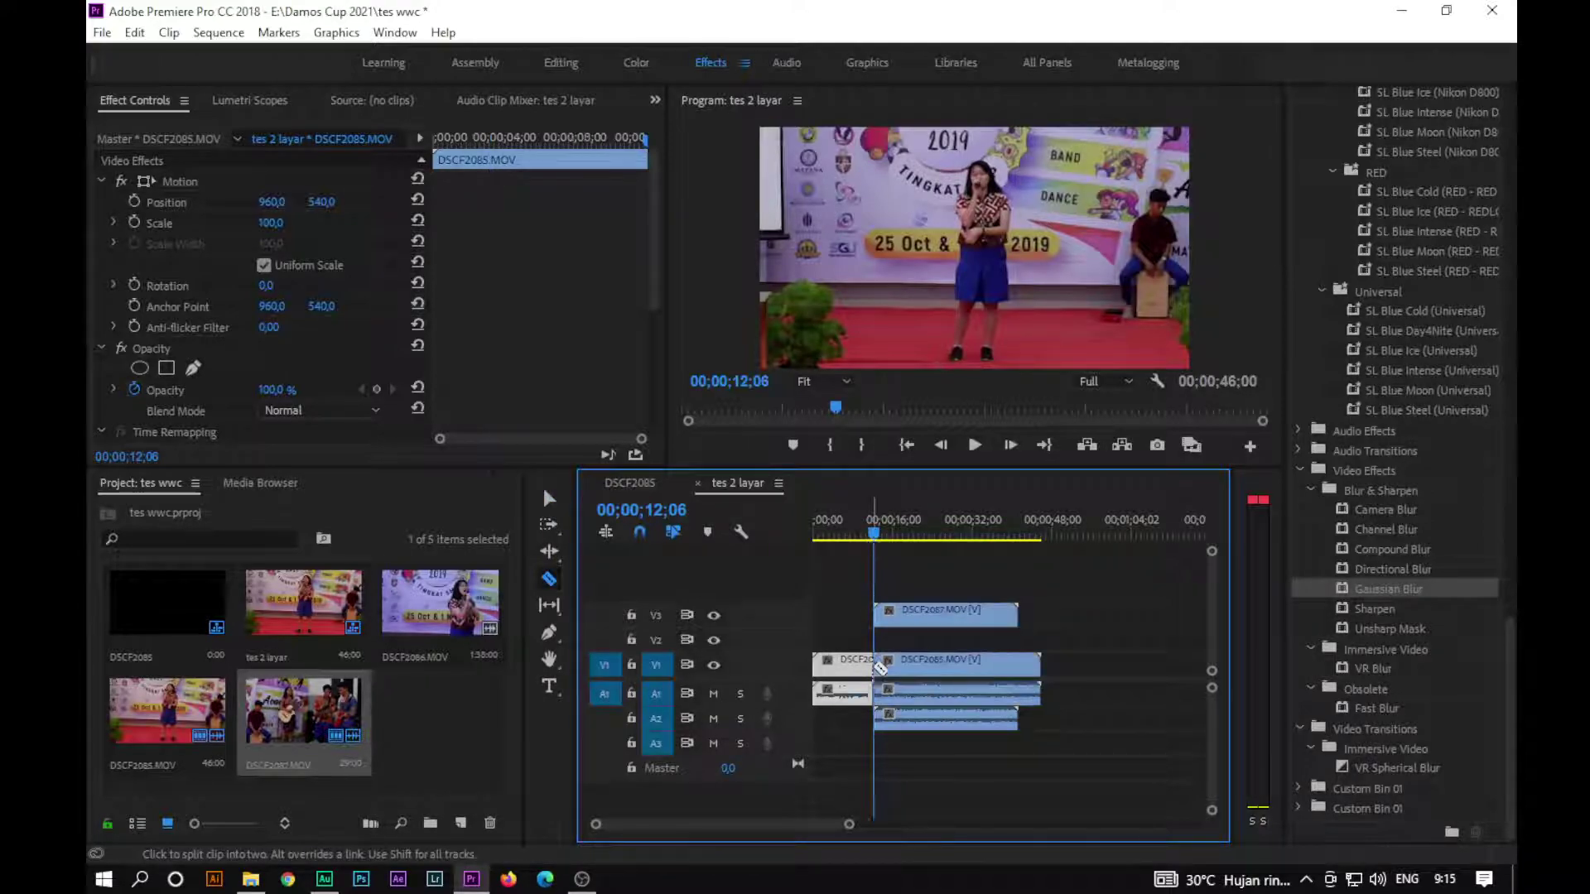
key("v")
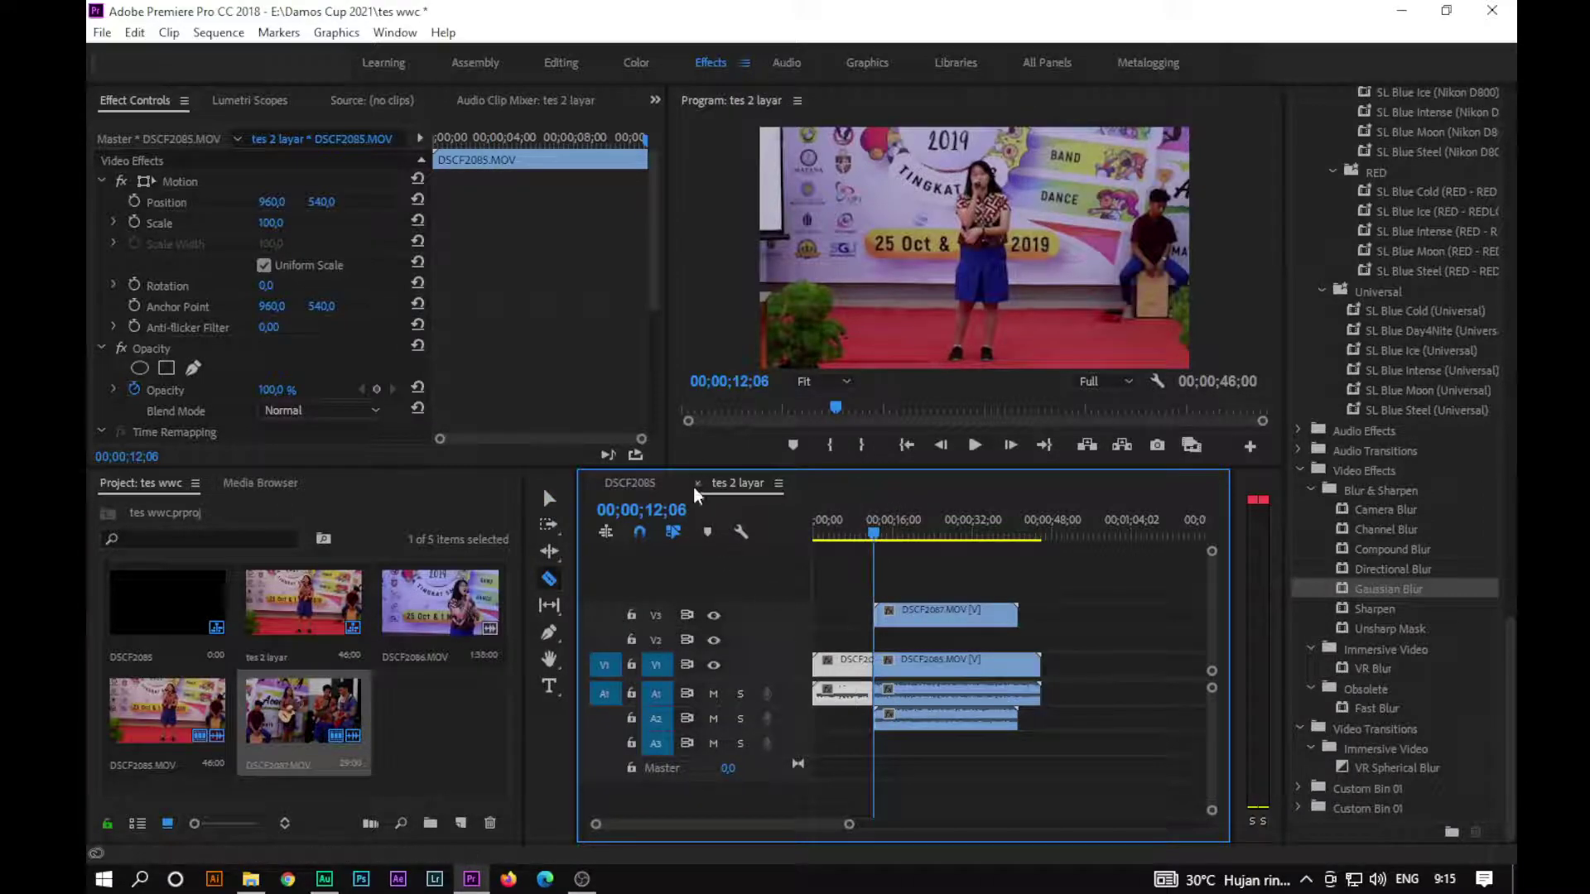
Step: Paste a copy of DSCF2085's second part past the end of the clips
left_click(922, 668)
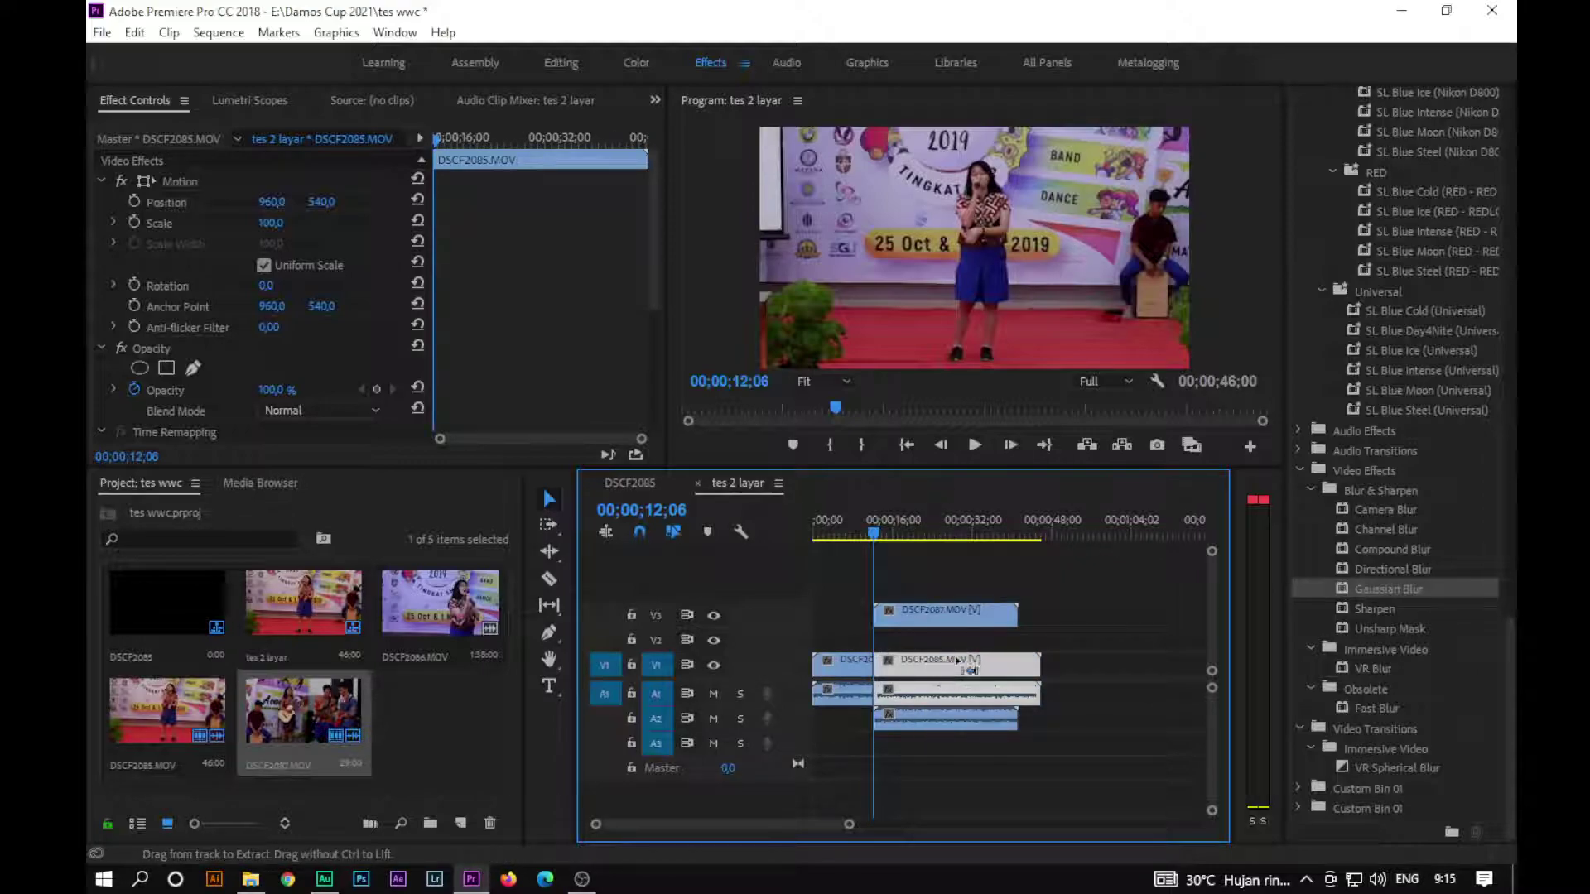
left_click(1078, 524)
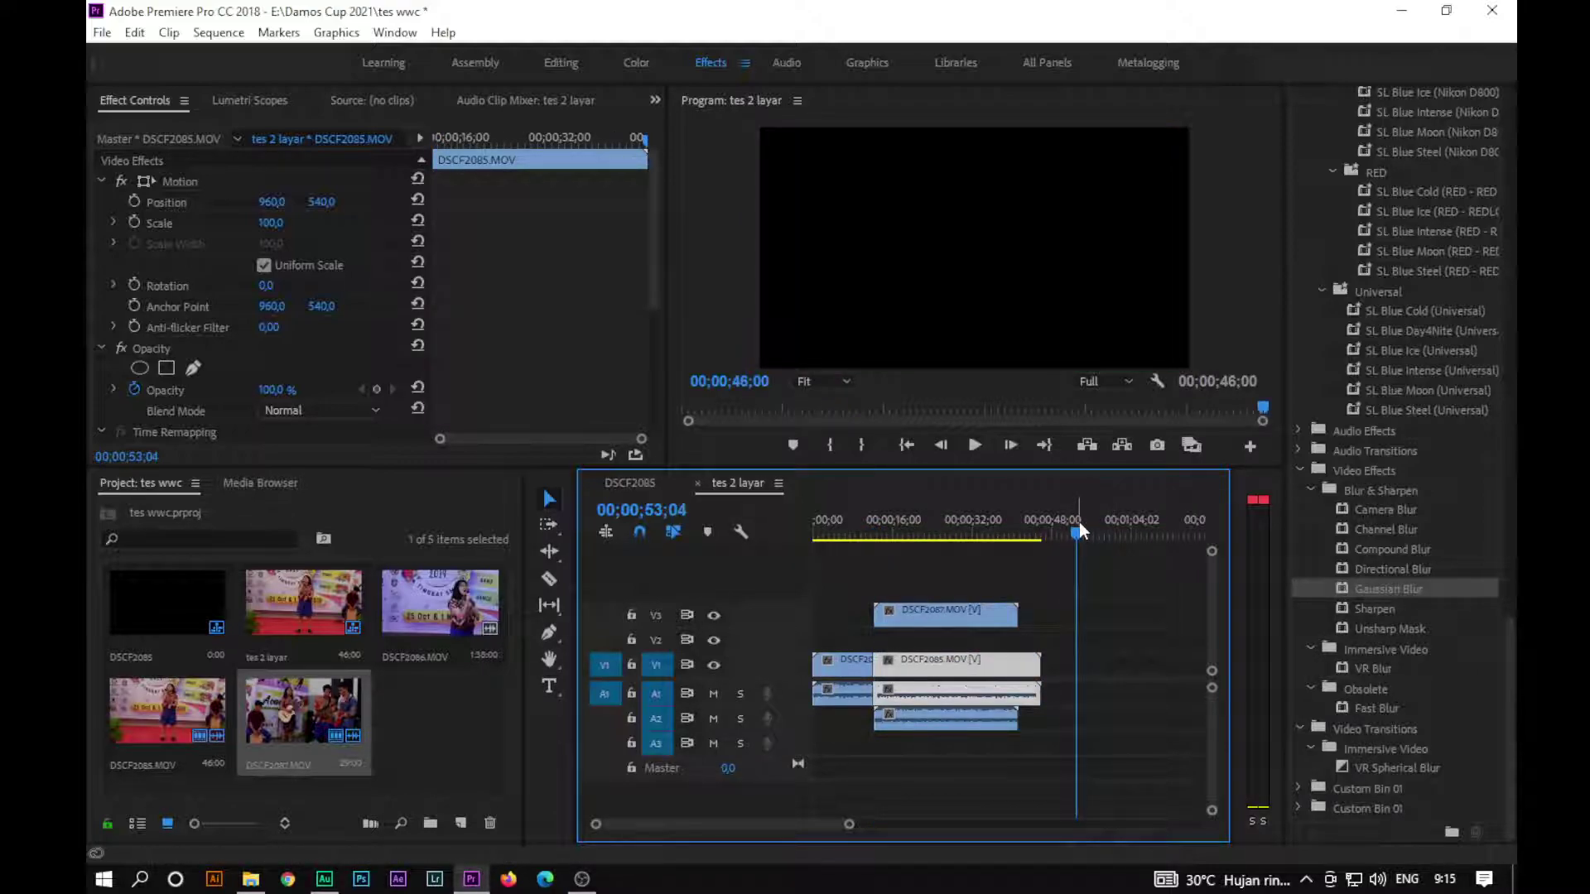
key("ctrl+v")
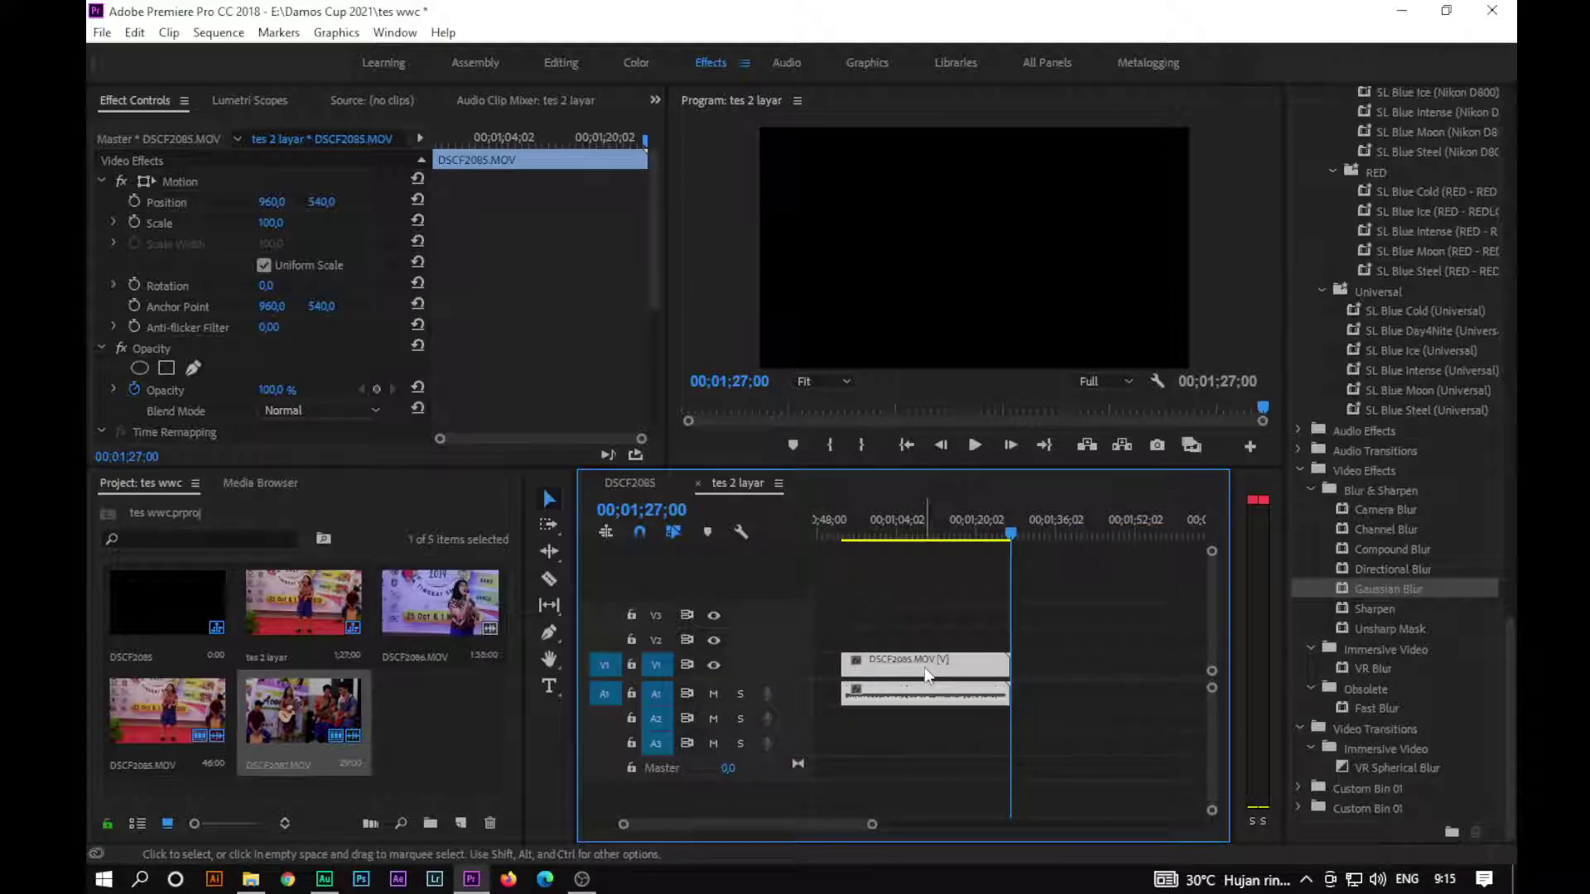
key("Home")
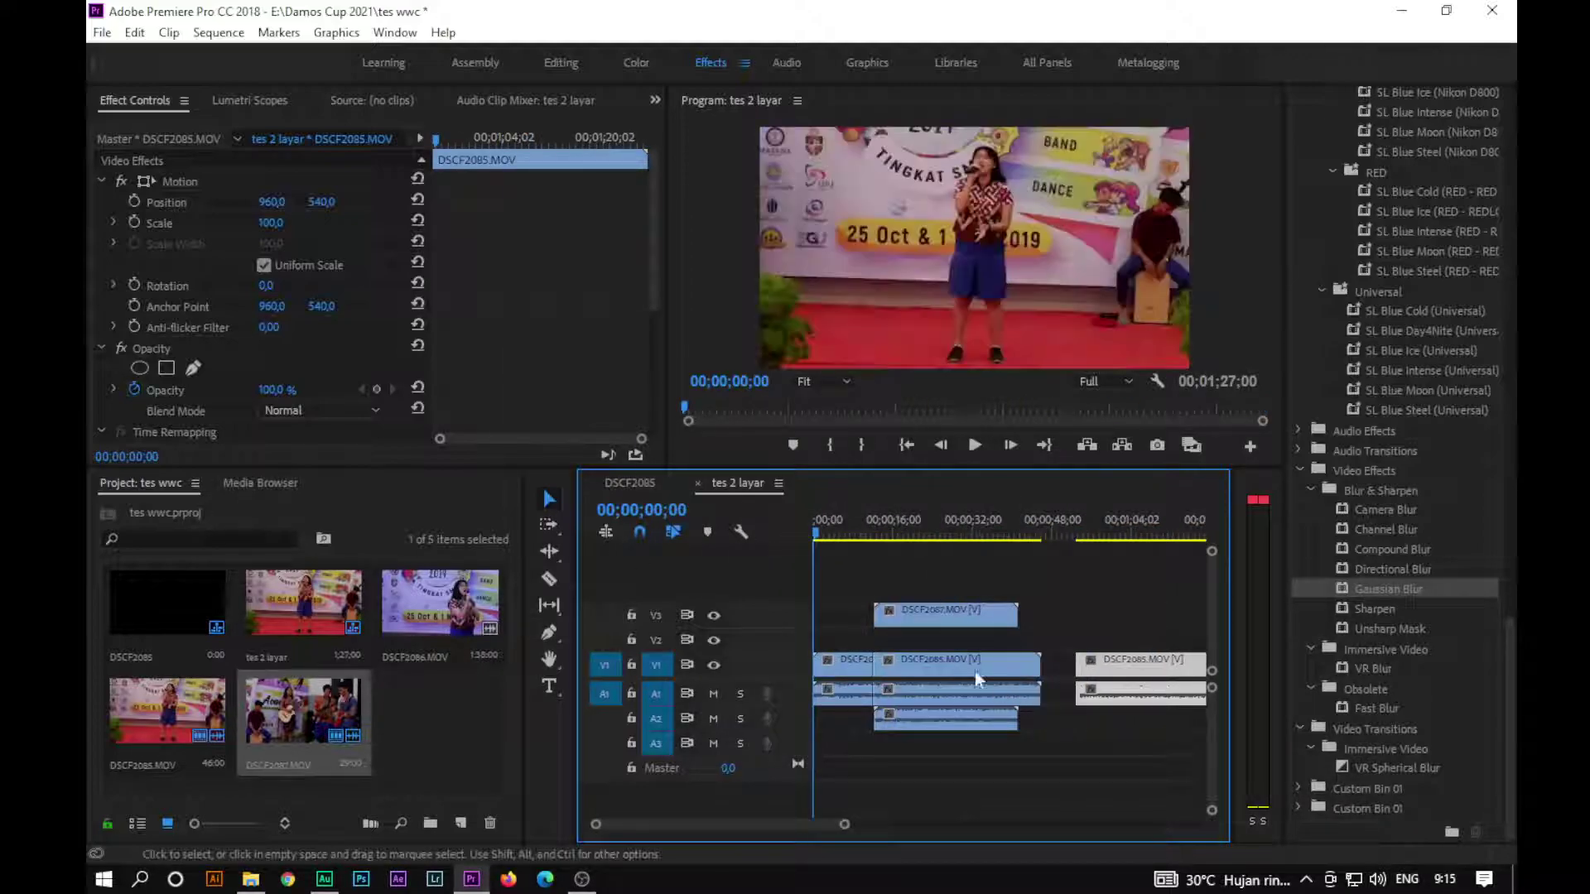
Step: Unlink the pasted copy and move its video onto V2 at 12;06 beneath DSCF2087
right_click(1131, 660)
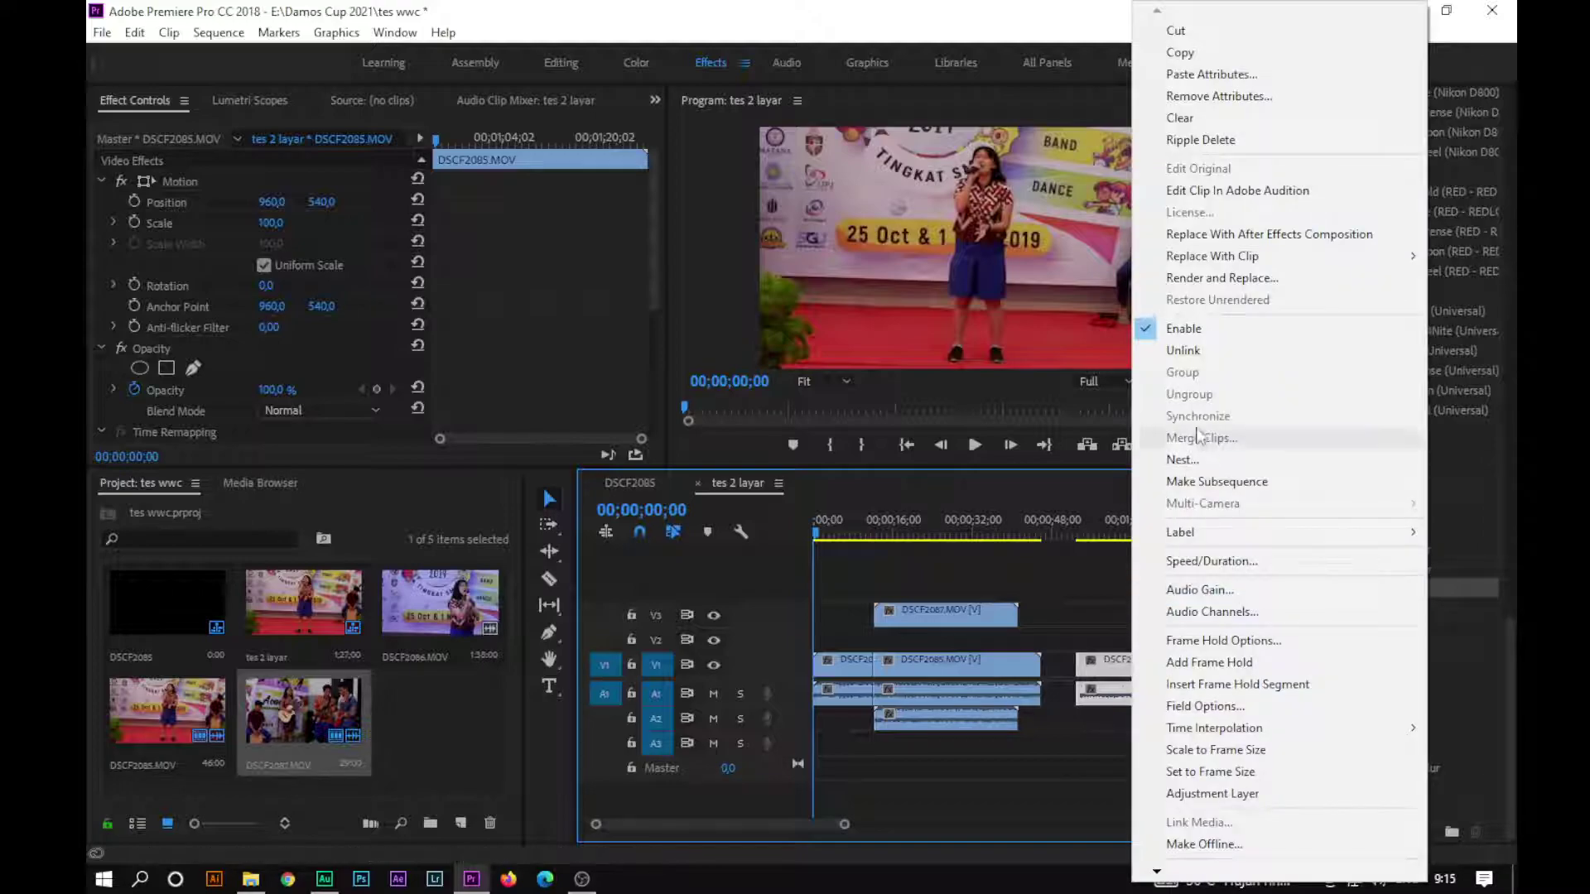
left_click(1183, 350)
left_click(1122, 694)
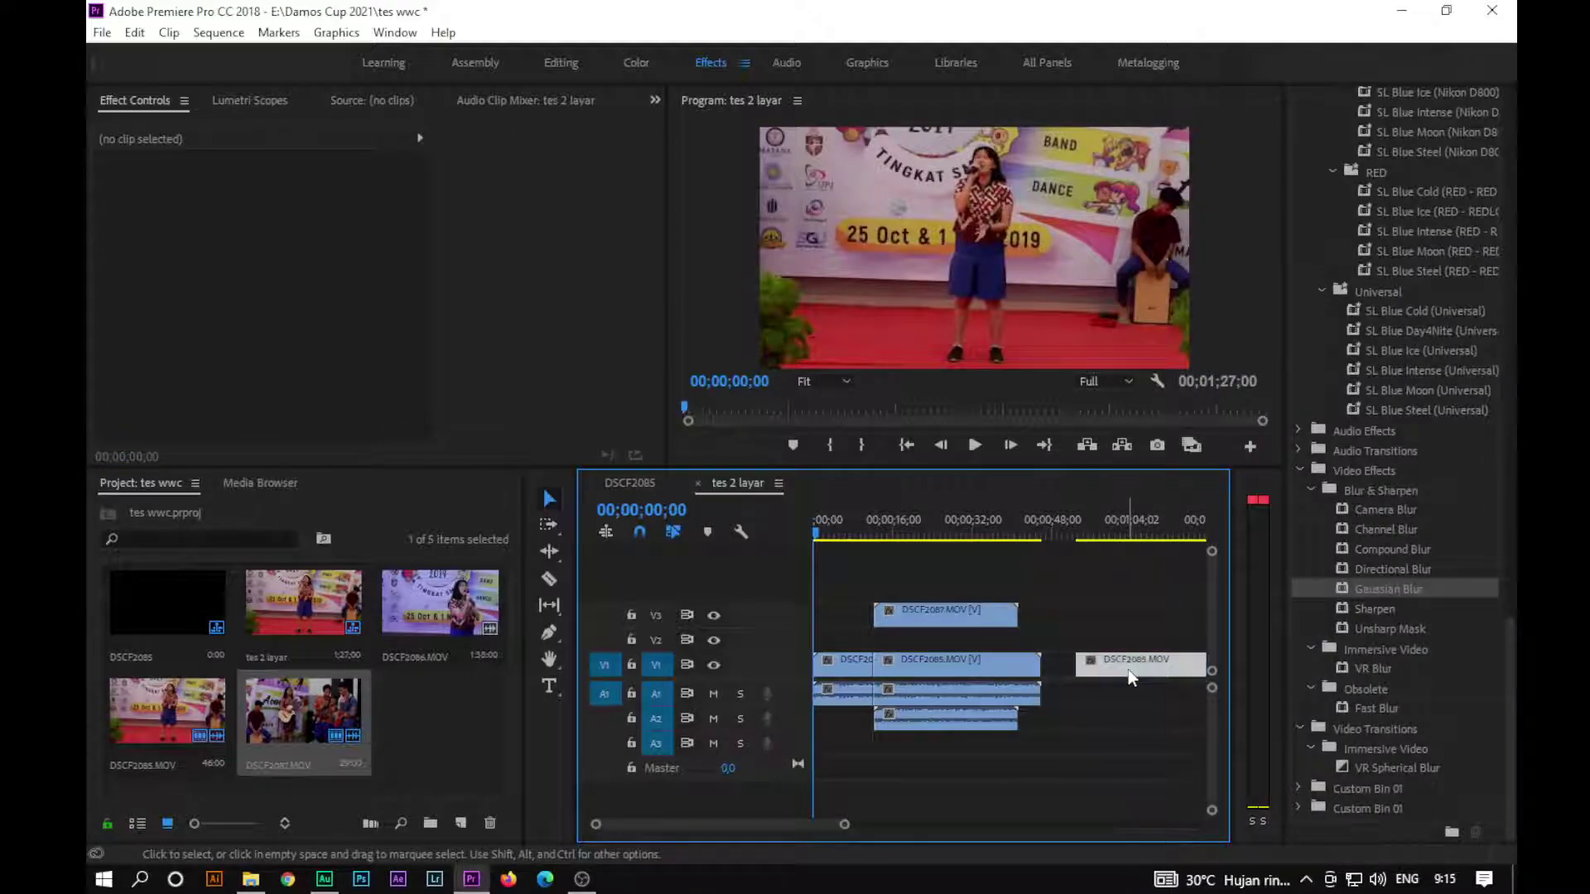
left_click_drag(1127, 666, 927, 651)
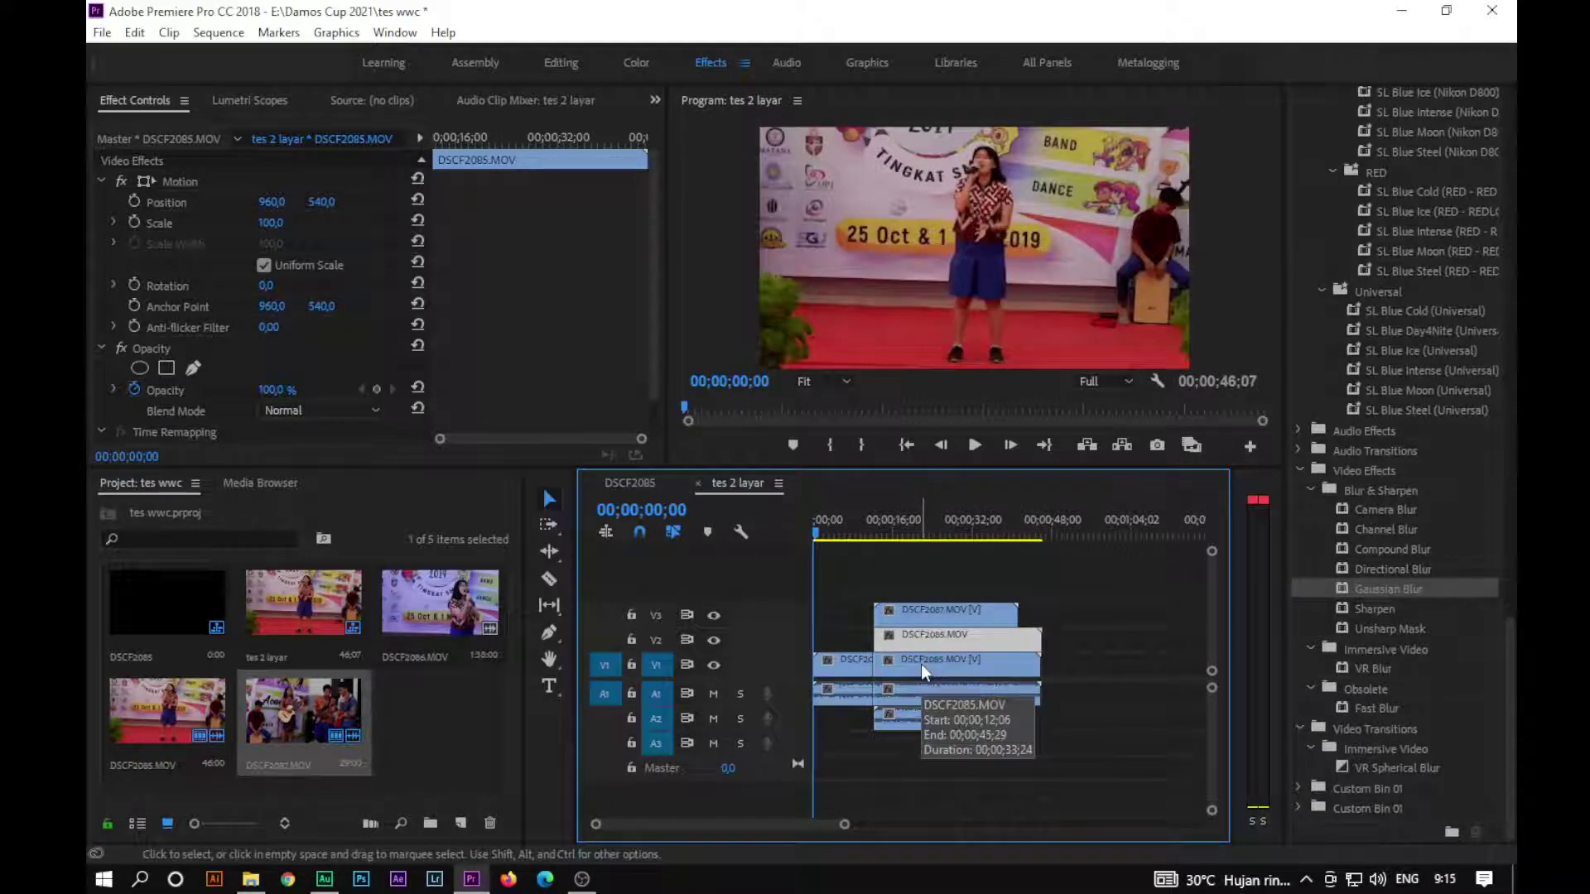
left_click(874, 524)
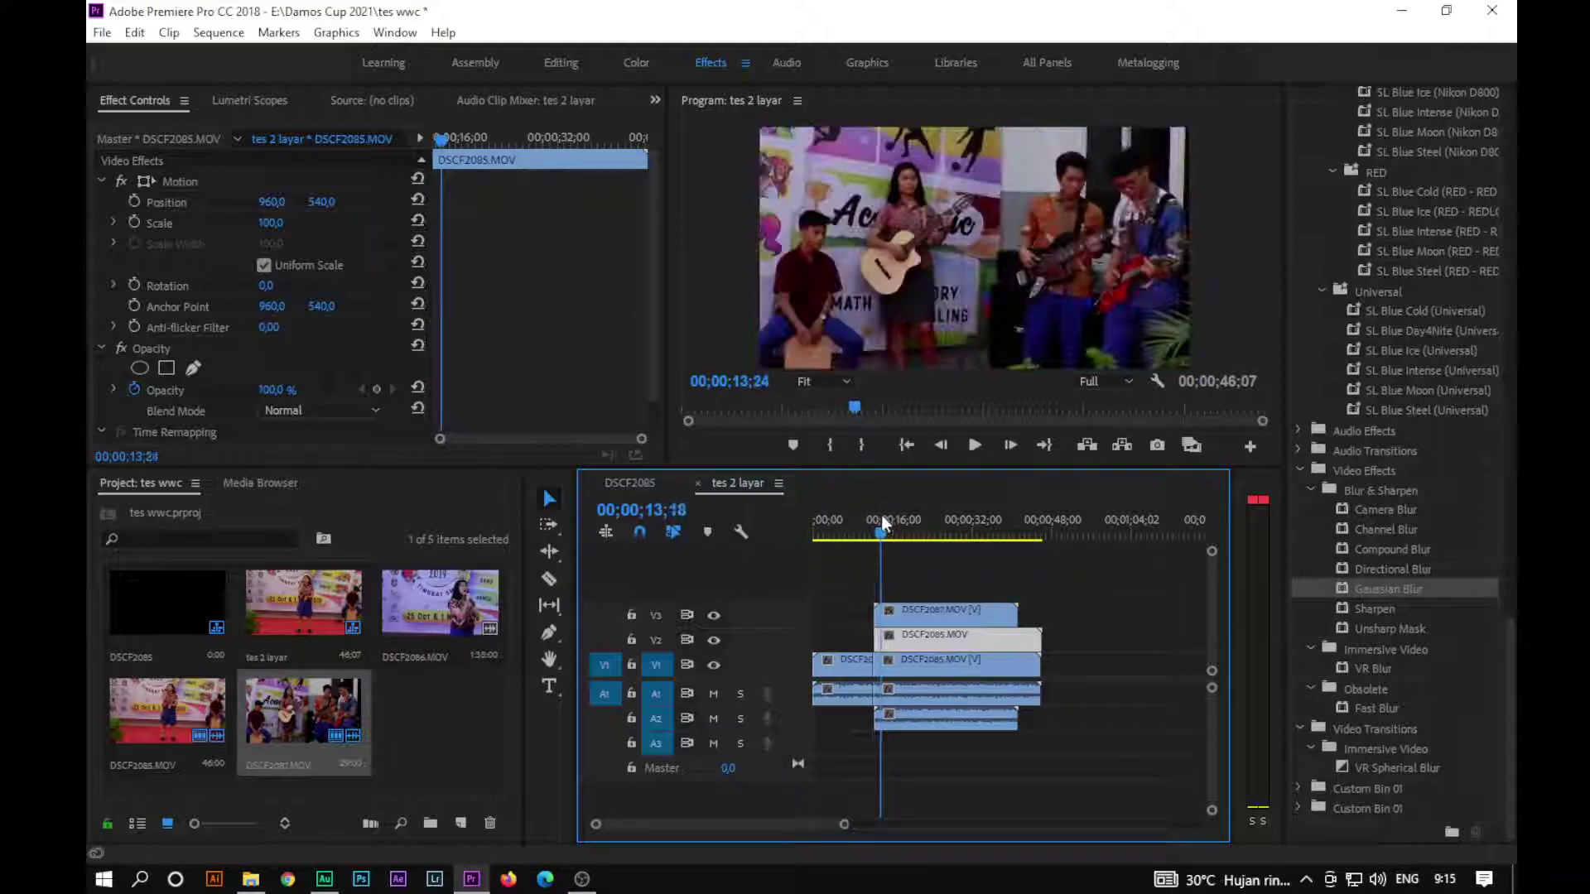
left_click(931, 724)
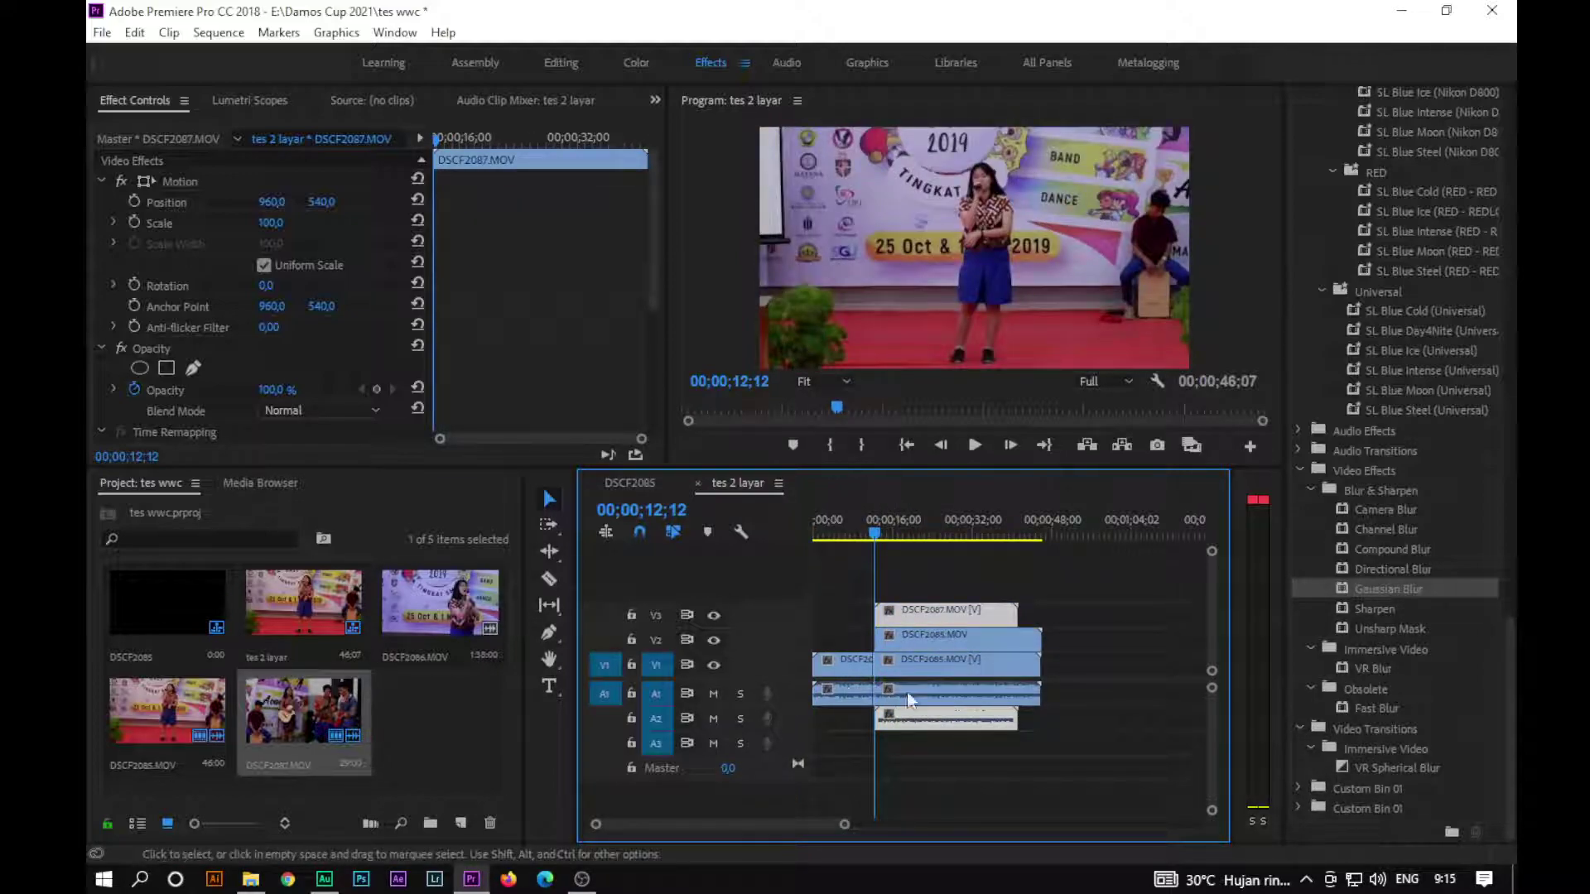
Step: Unlink DSCF2087's audio on A3 and delete it
right_click(930, 730)
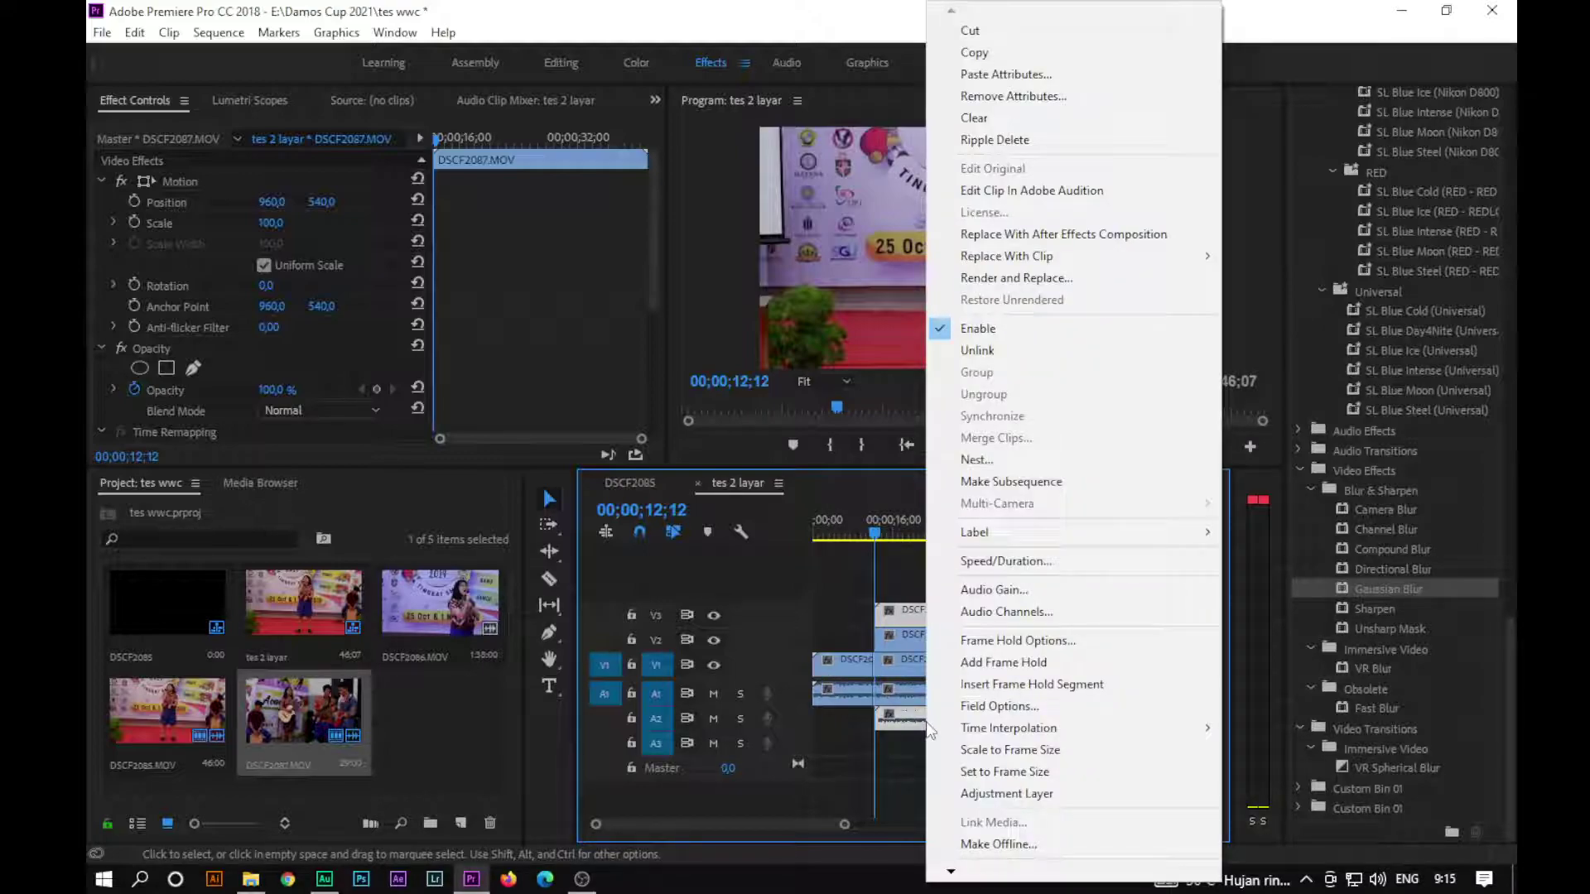
left_click(977, 351)
left_click(956, 722)
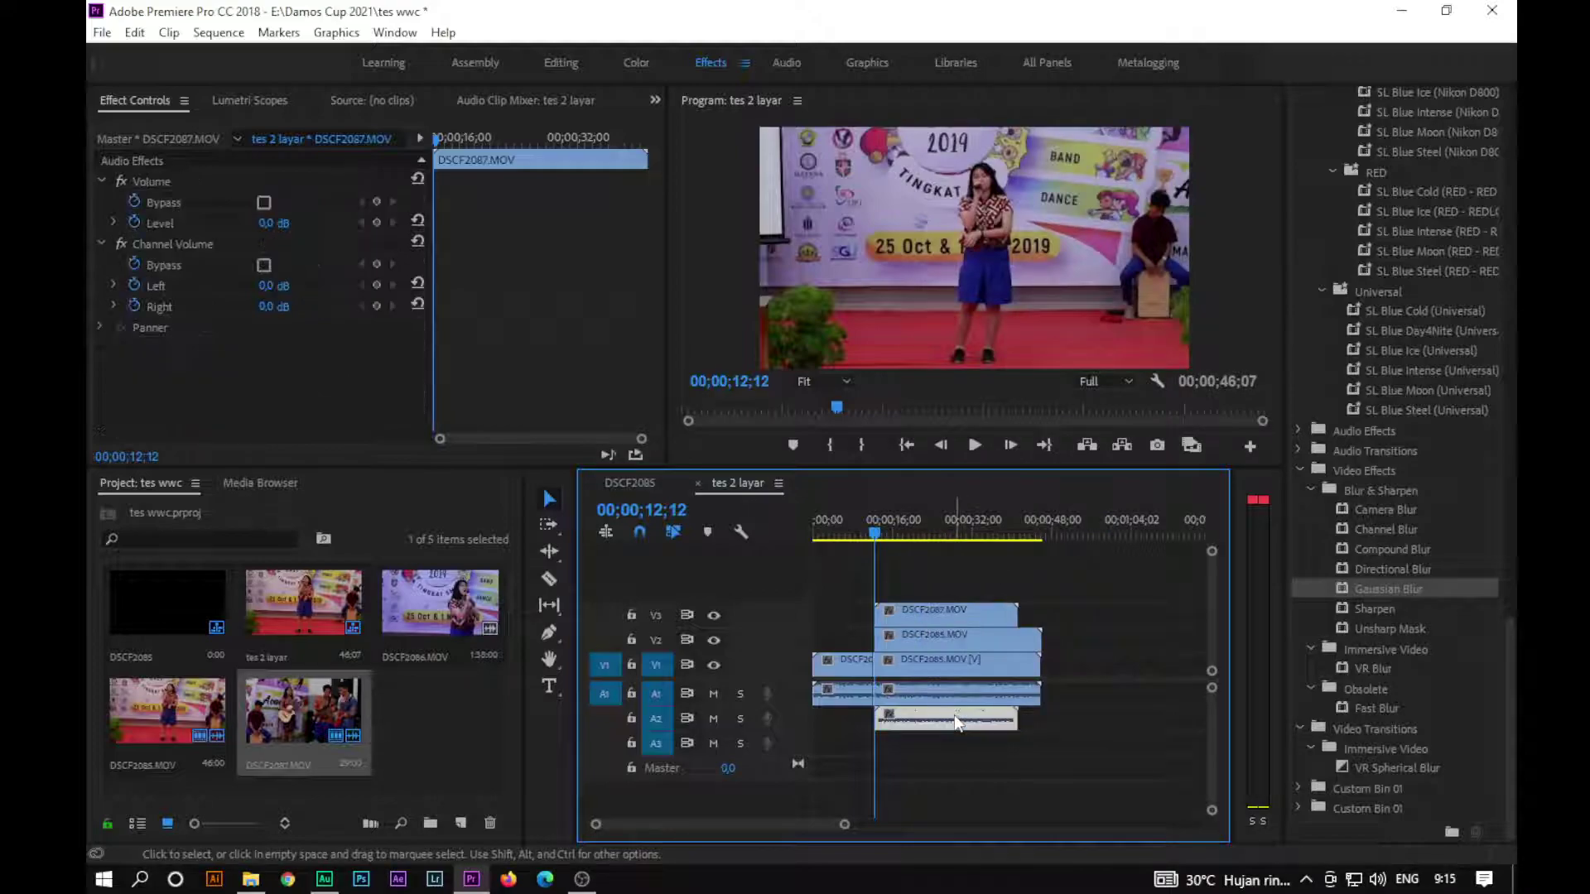
key("Delete")
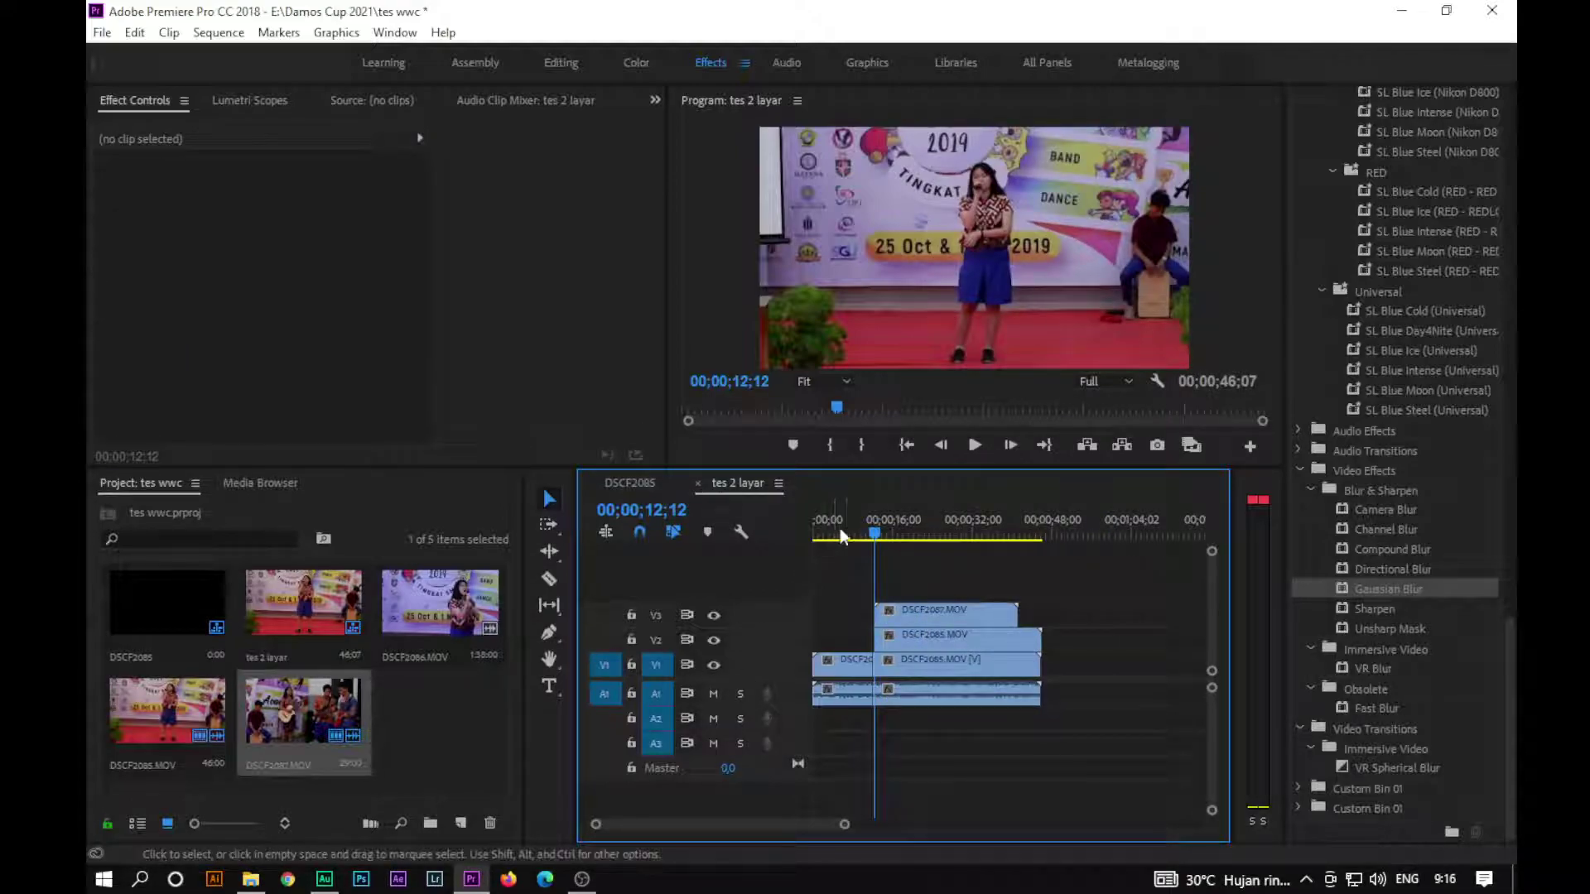
Step: Preview the sequence, trim the end of the V1 clip, and play from about 11 seconds
mouse_move(842, 537)
left_mouse_down()
mouse_move(972, 520)
mouse_move(948, 519)
left_mouse_up()
key("space")
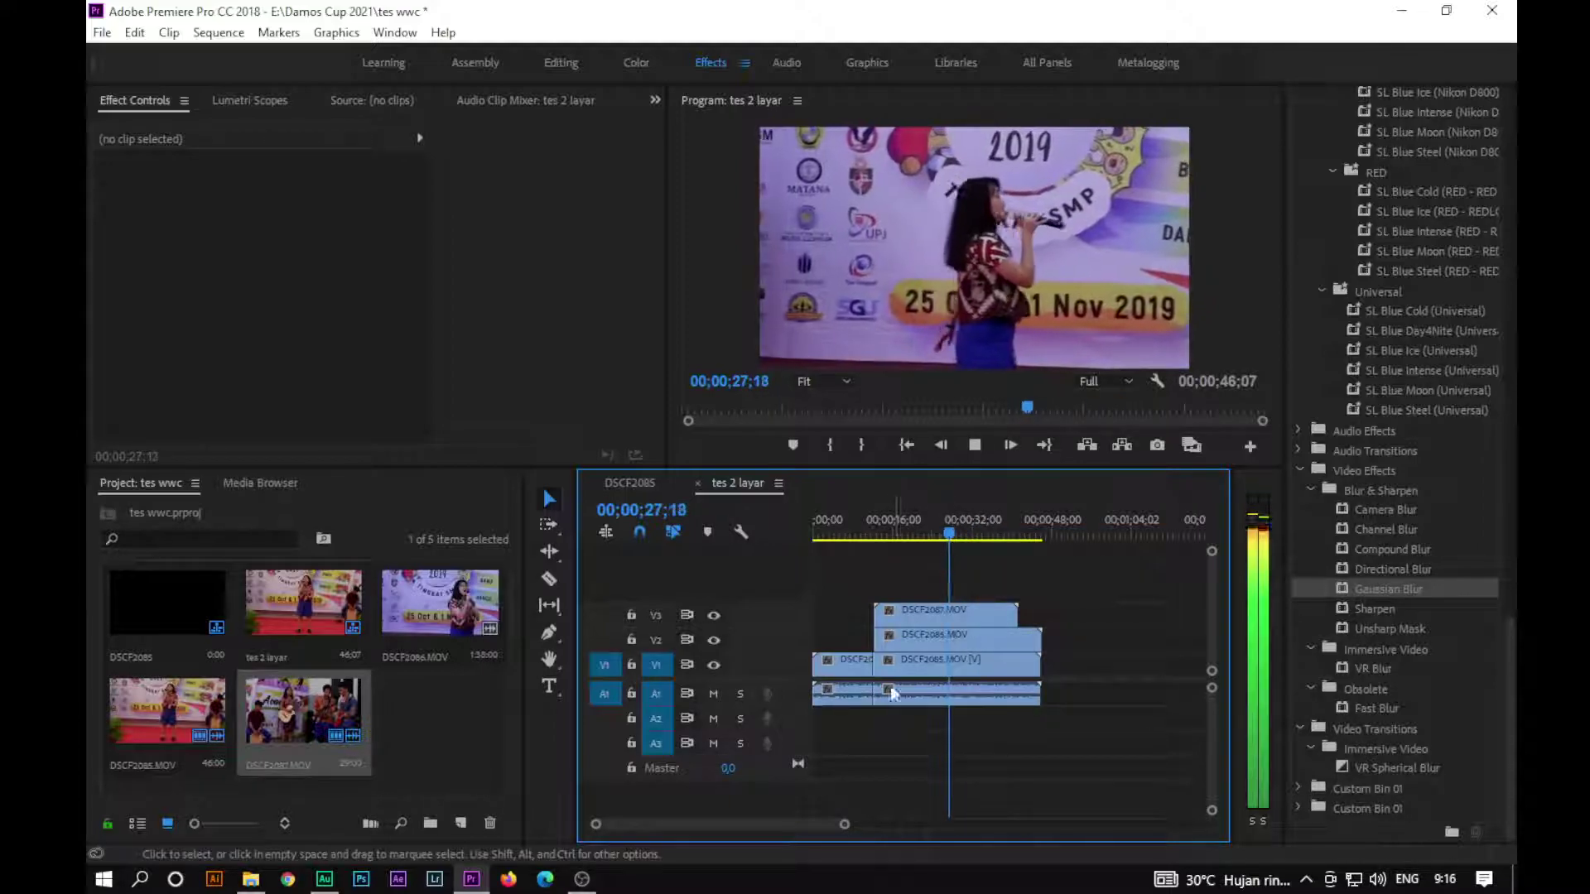
key("space")
left_click_drag(1040, 663, 1027, 674)
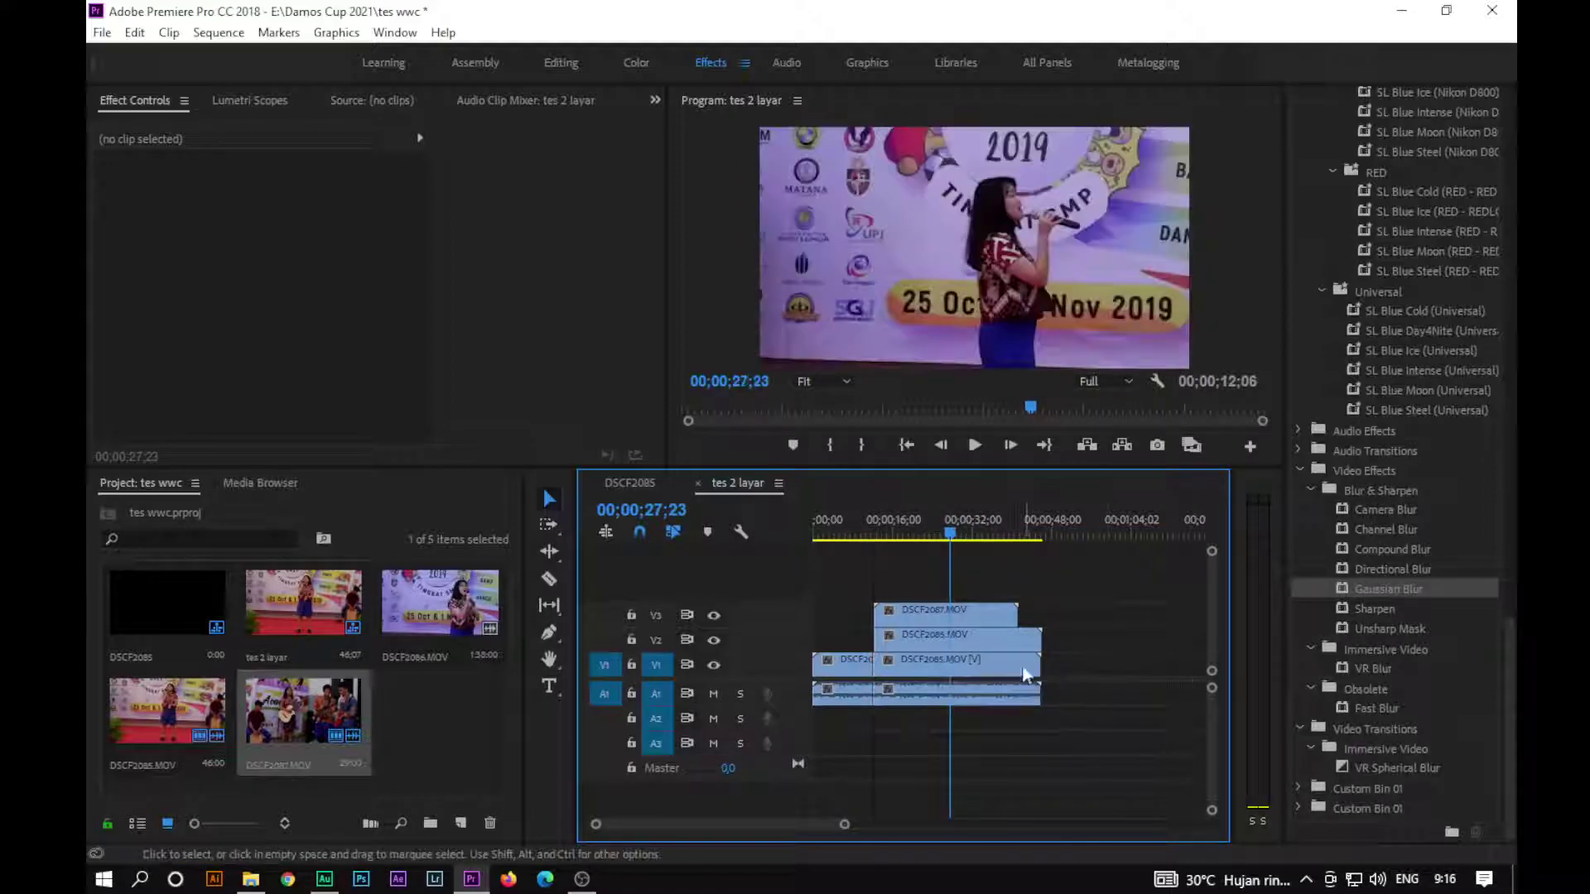
left_click(980, 678)
mouse_move(951, 534)
left_mouse_down()
mouse_move(920, 561)
mouse_move(873, 566)
left_mouse_up()
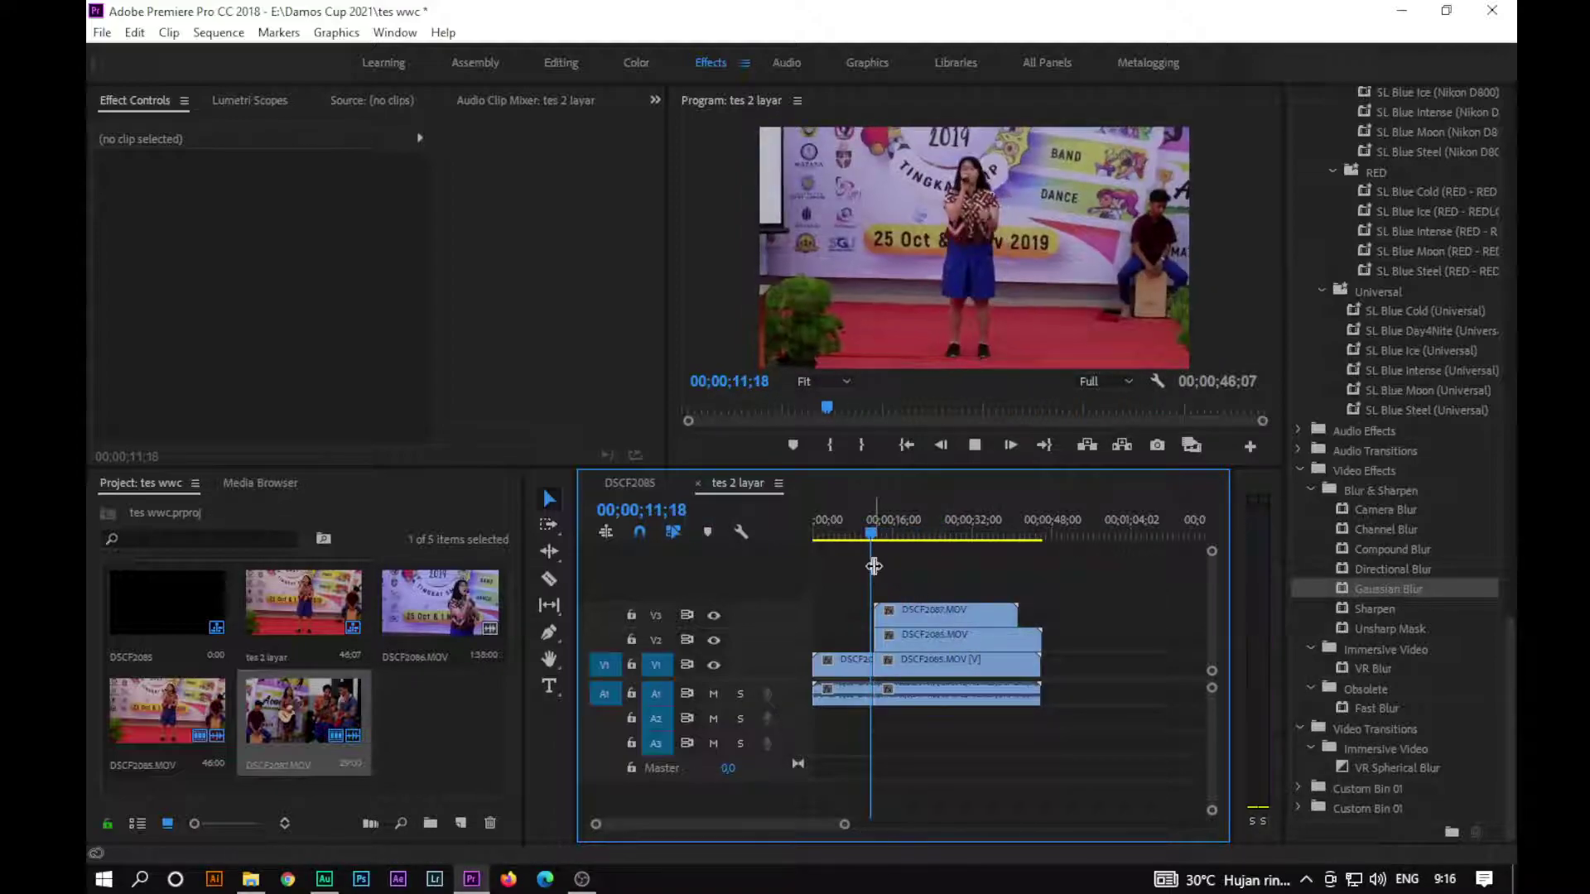
key("space")
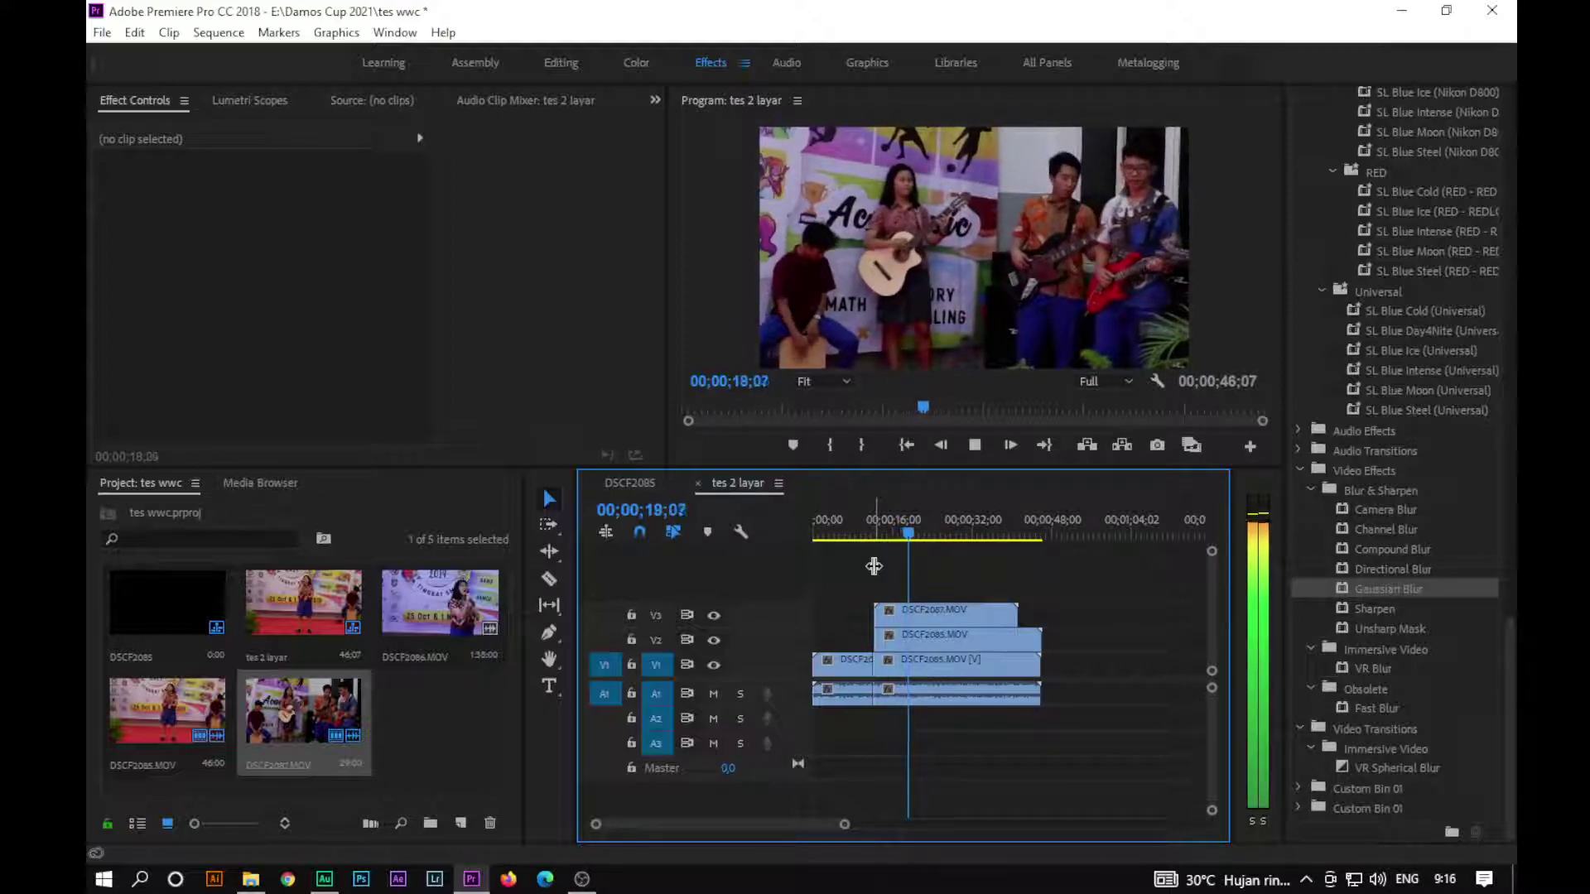
Step: Razor-cut the V3, V2 and V1 clips at 00;00;20;01
key("space")
key("c")
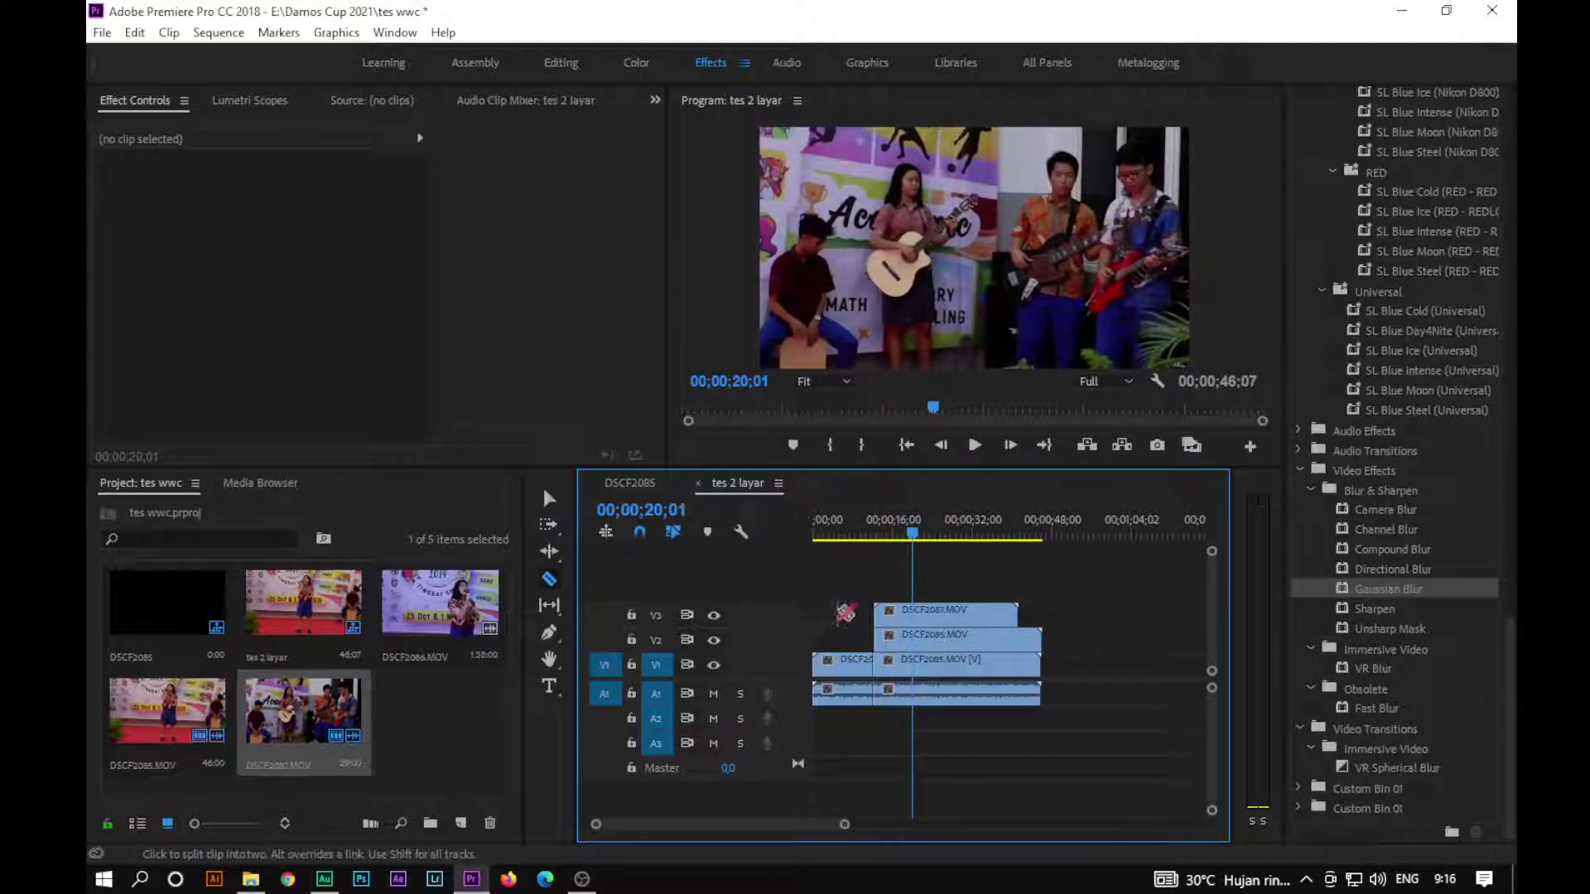
left_click(914, 614)
left_click(913, 637)
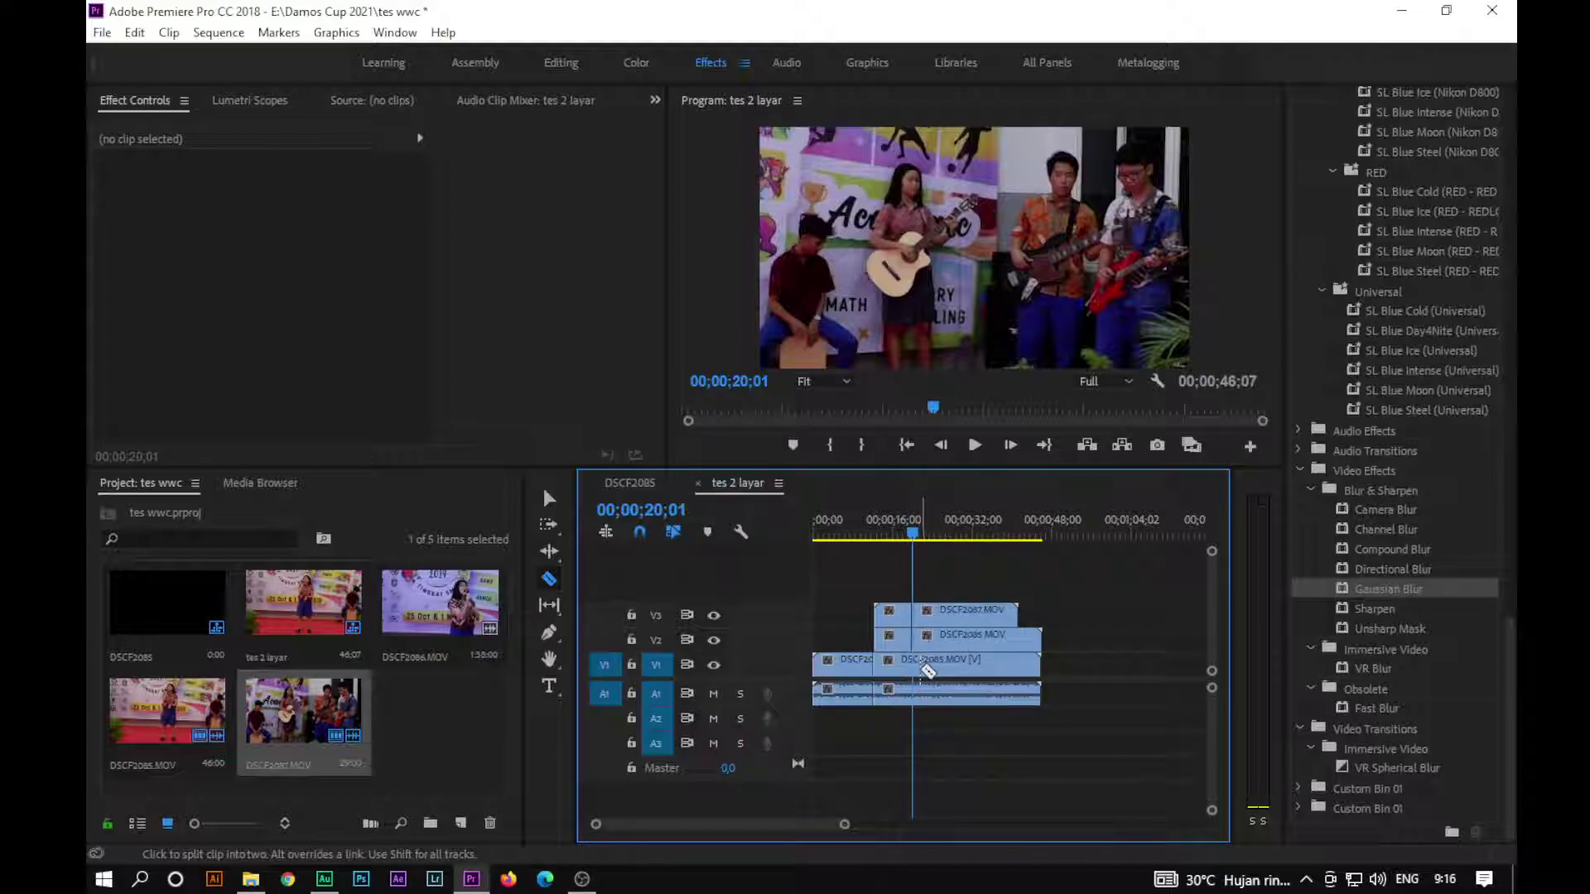
left_click(919, 662)
key("v")
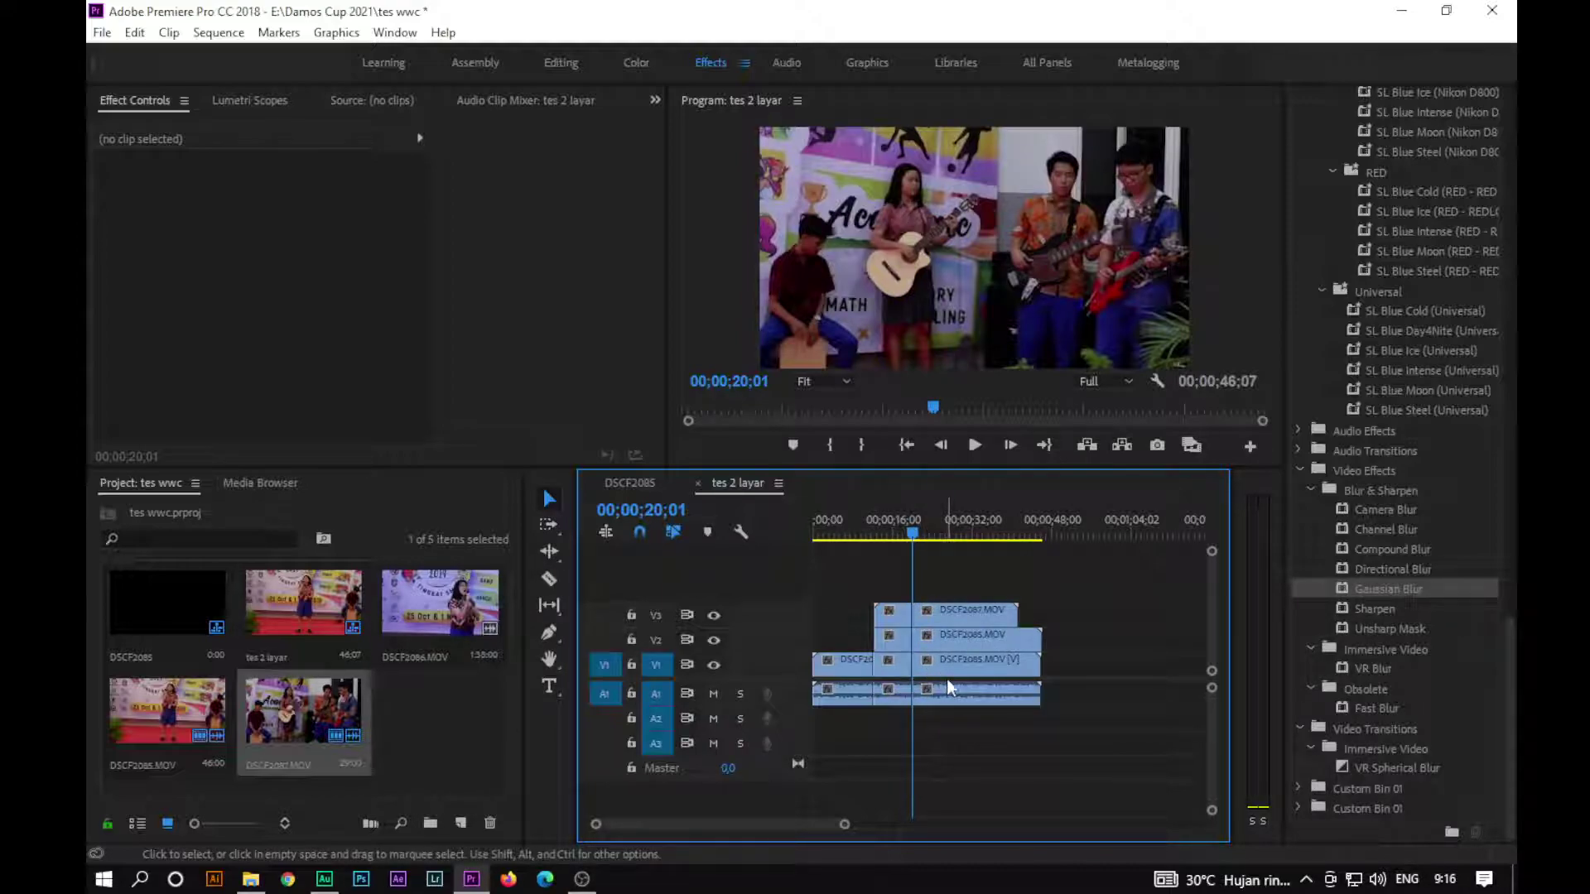
Step: Delete the V1, V2 and V3 pieces after the 20;01 cut
left_click(946, 673)
key("Delete")
left_click(948, 639)
key("Delete")
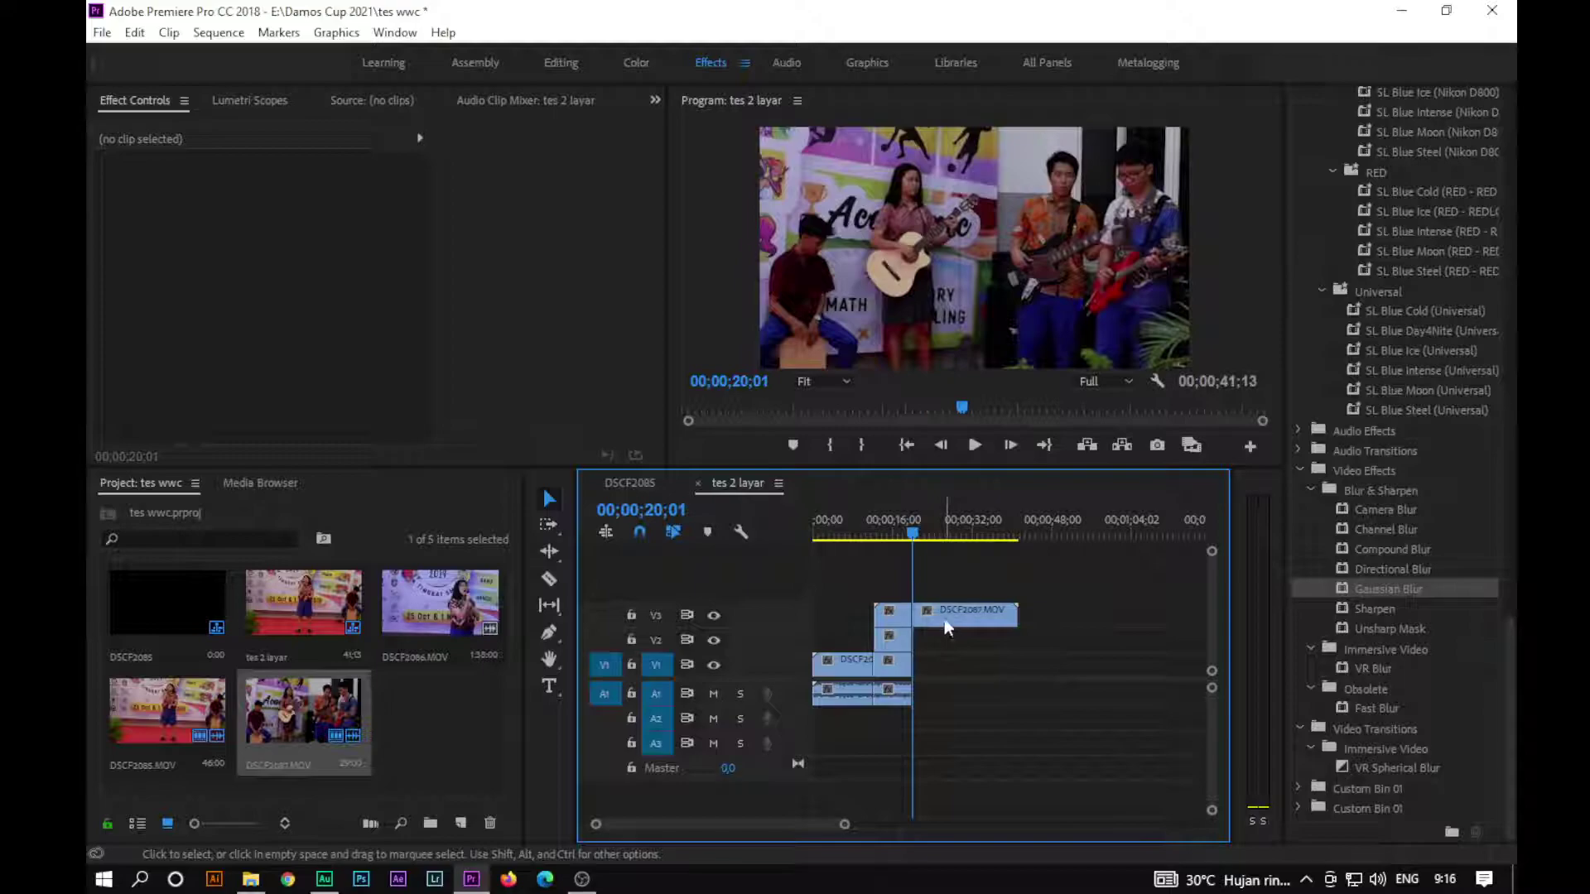
left_click(941, 613)
key("Delete")
Step: Zoom the timeline around 15;12, target V2 instead of V1, and select the V2 DSCF2085 clip
left_click(891, 522)
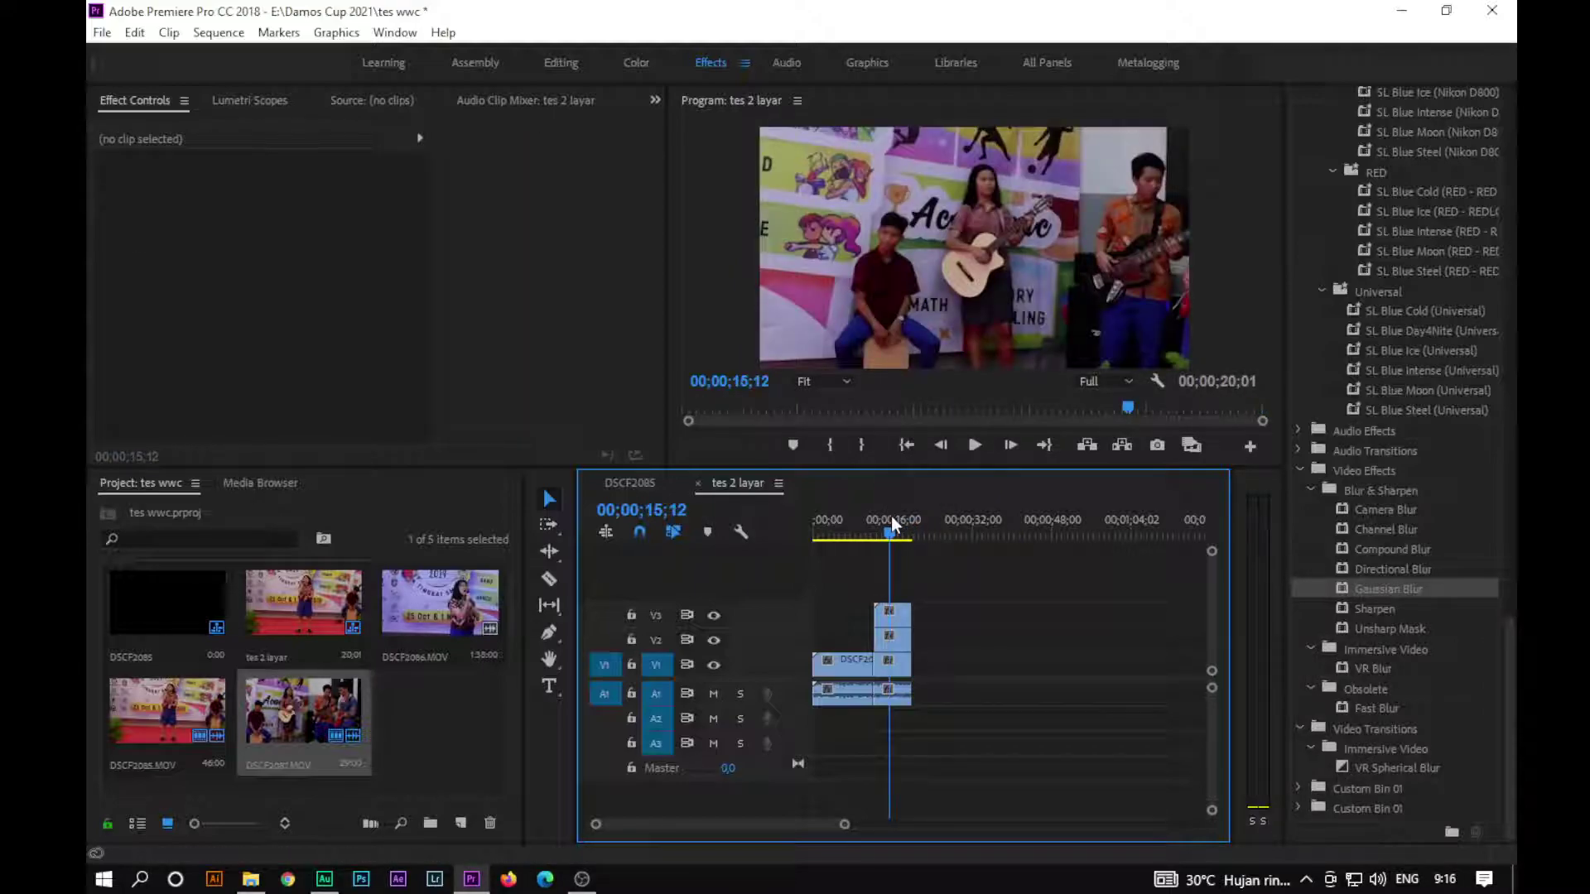
key("minus")
key("minus")
key("equal")
key("equal")
key("equal")
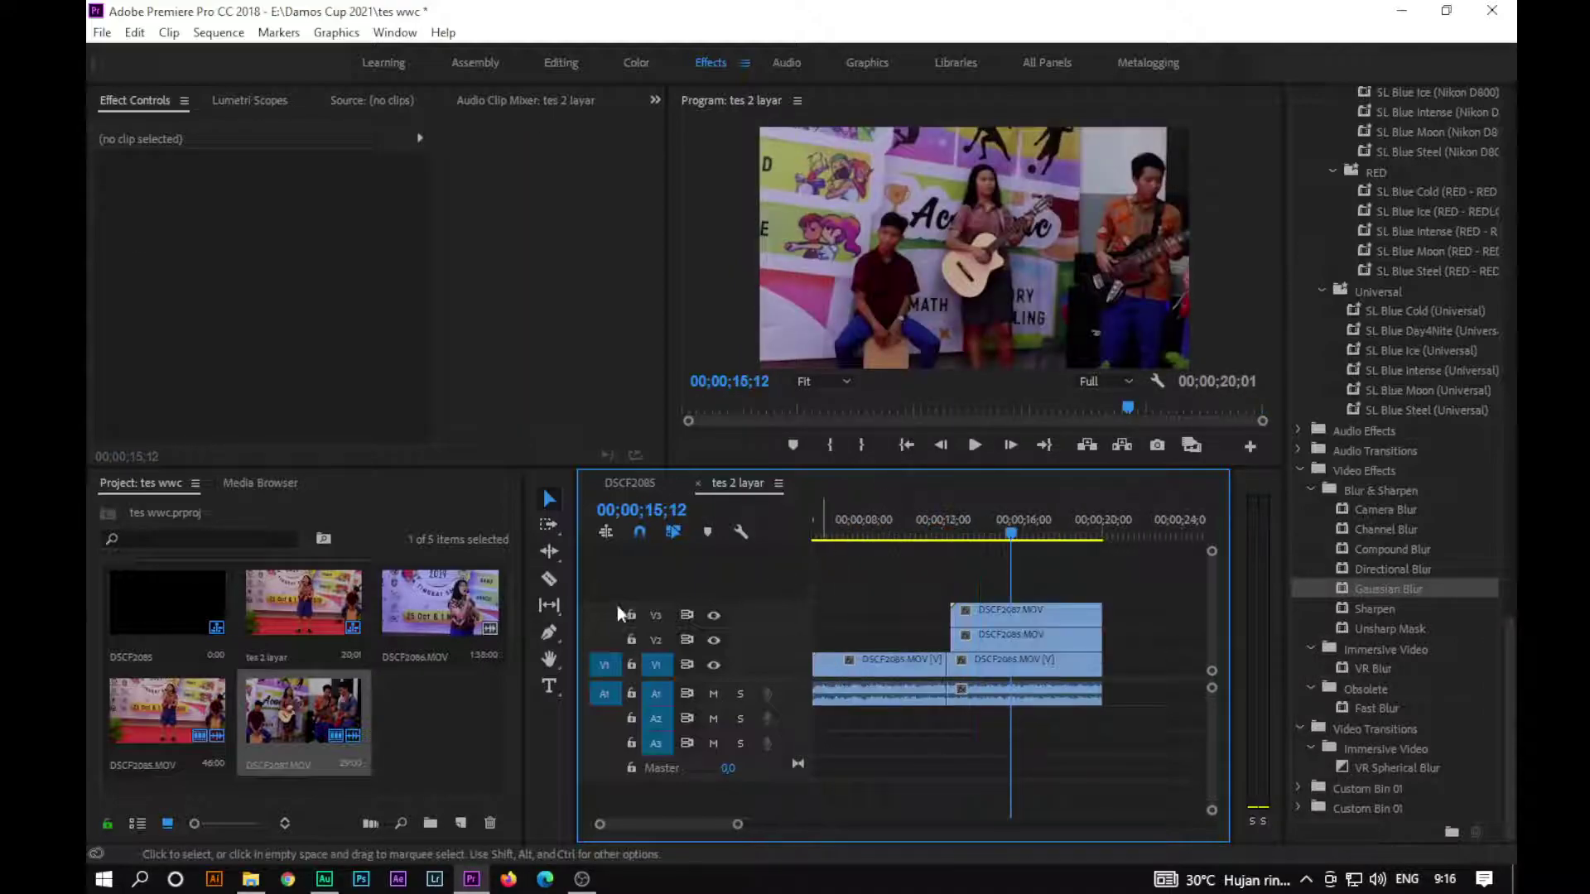
left_click(661, 645)
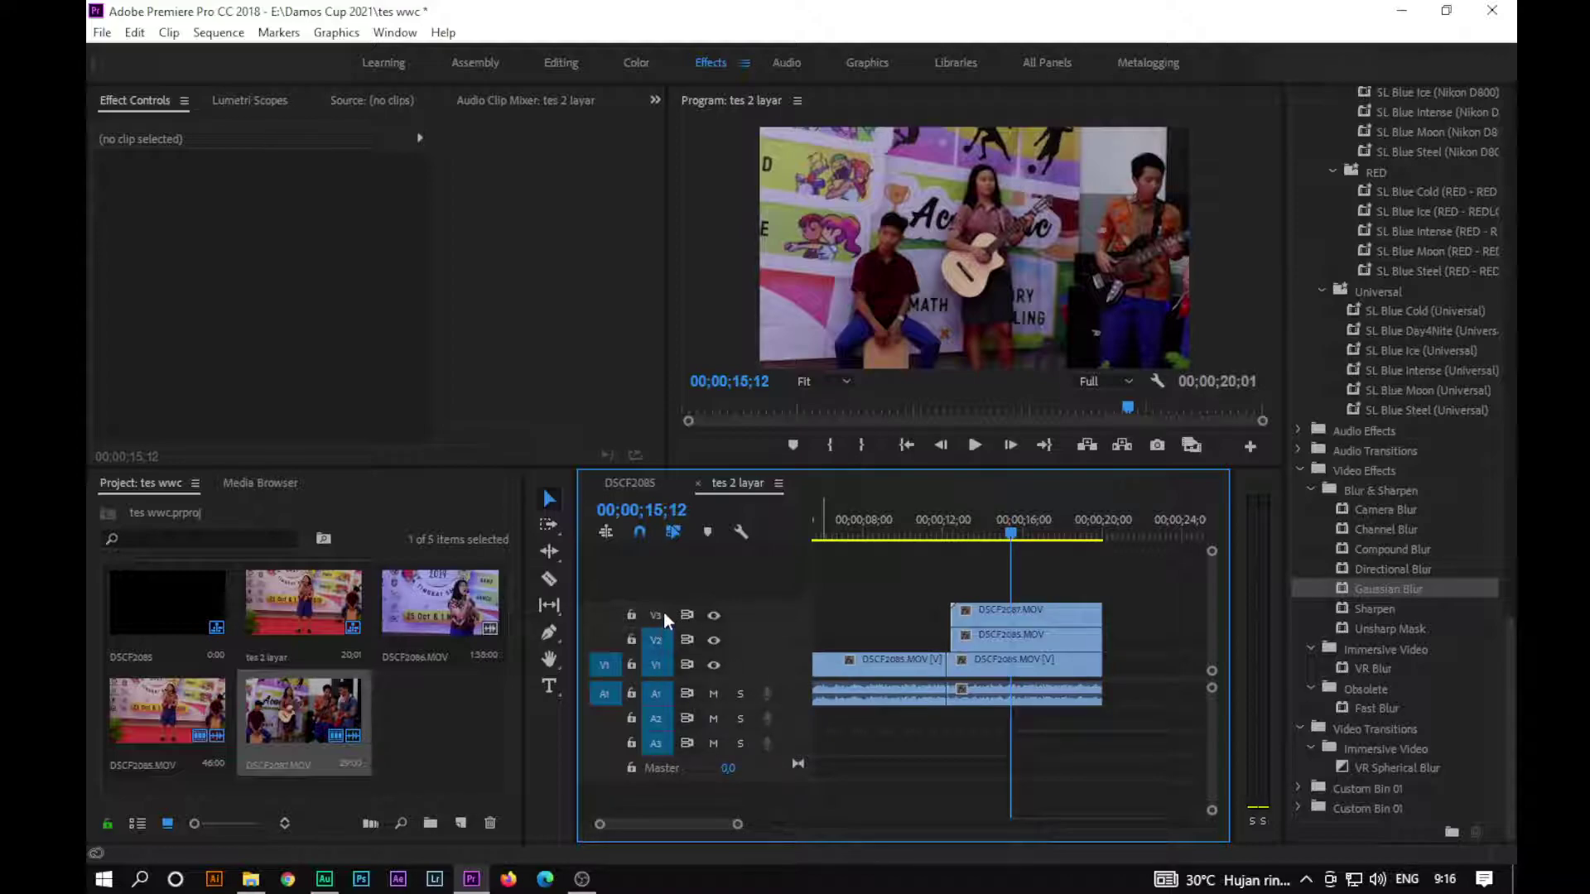
left_click(658, 667)
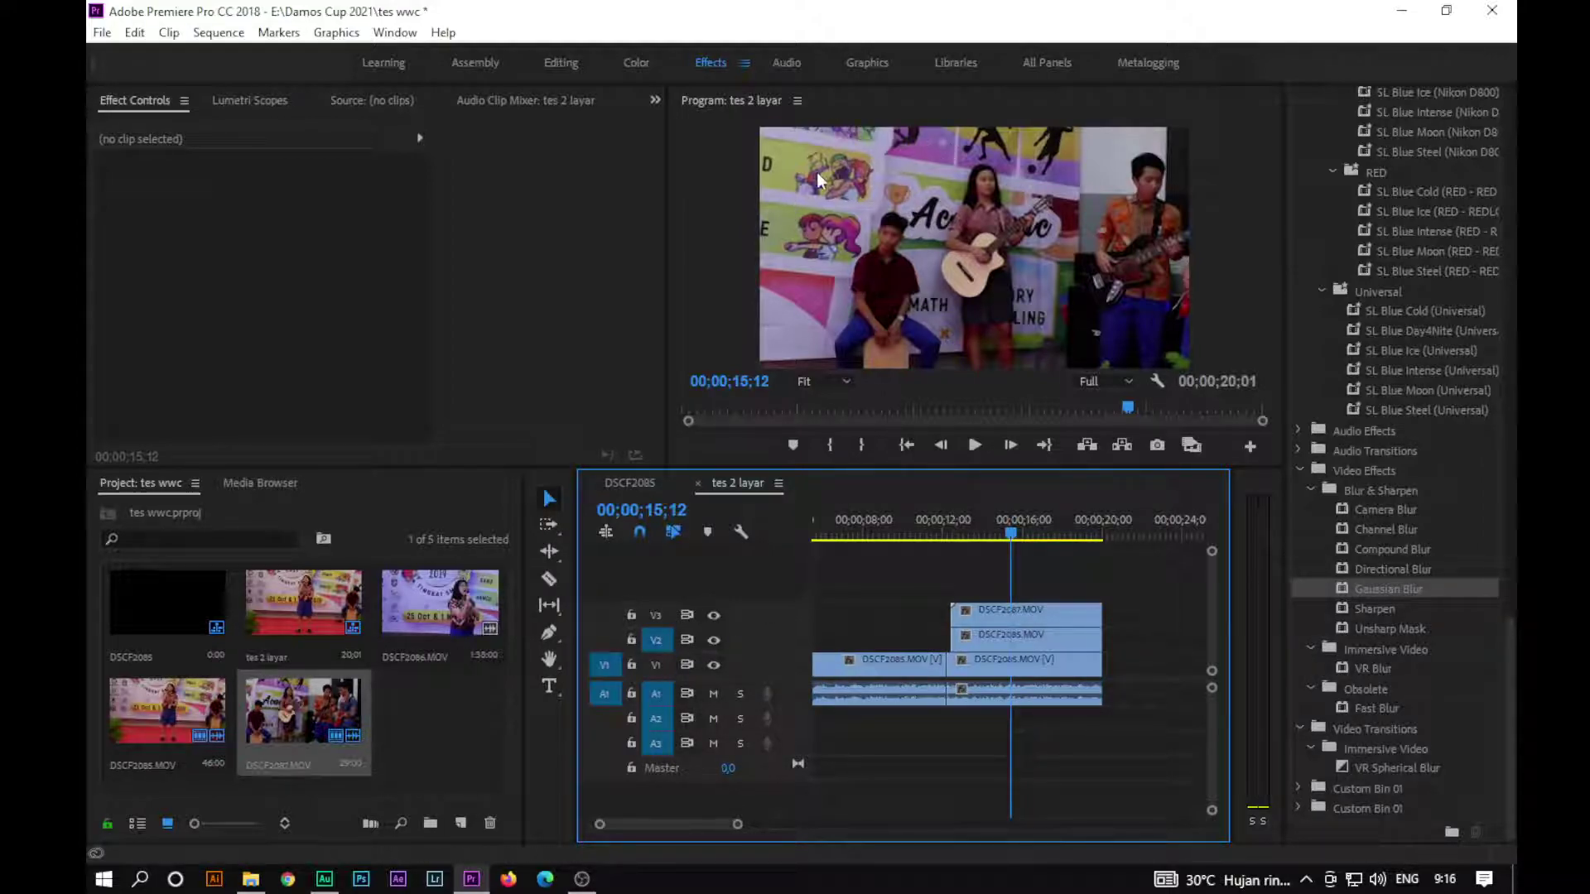
left_click(1007, 637)
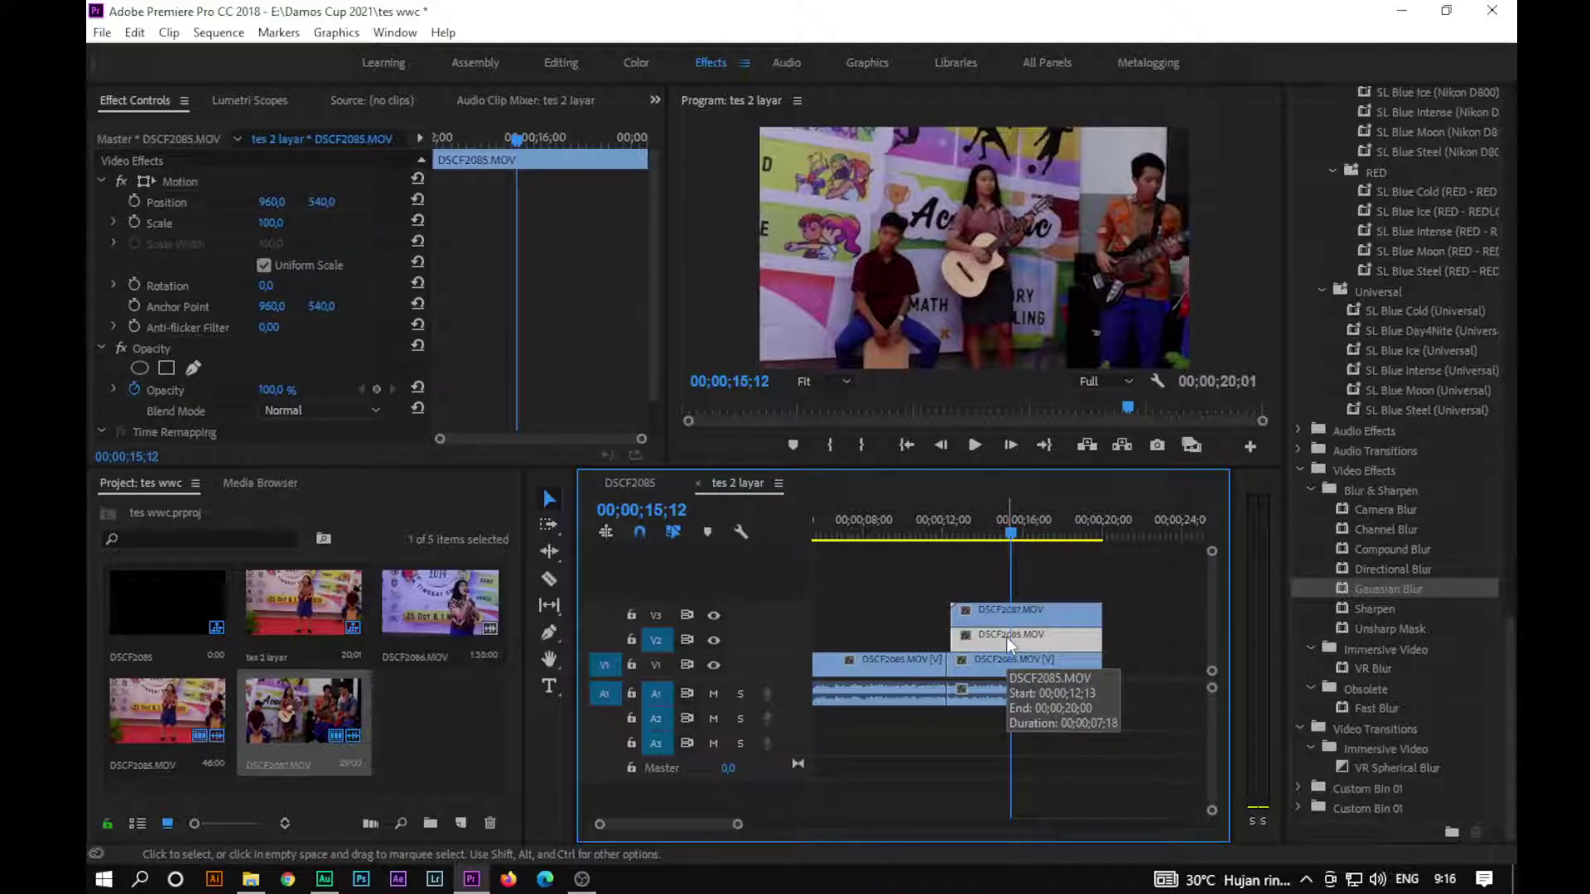
Step: Hide V3 and give the V2 DSCF2085 clip Scale 55 and Position 525, 511
left_click(271, 223)
type("63")
key("Return")
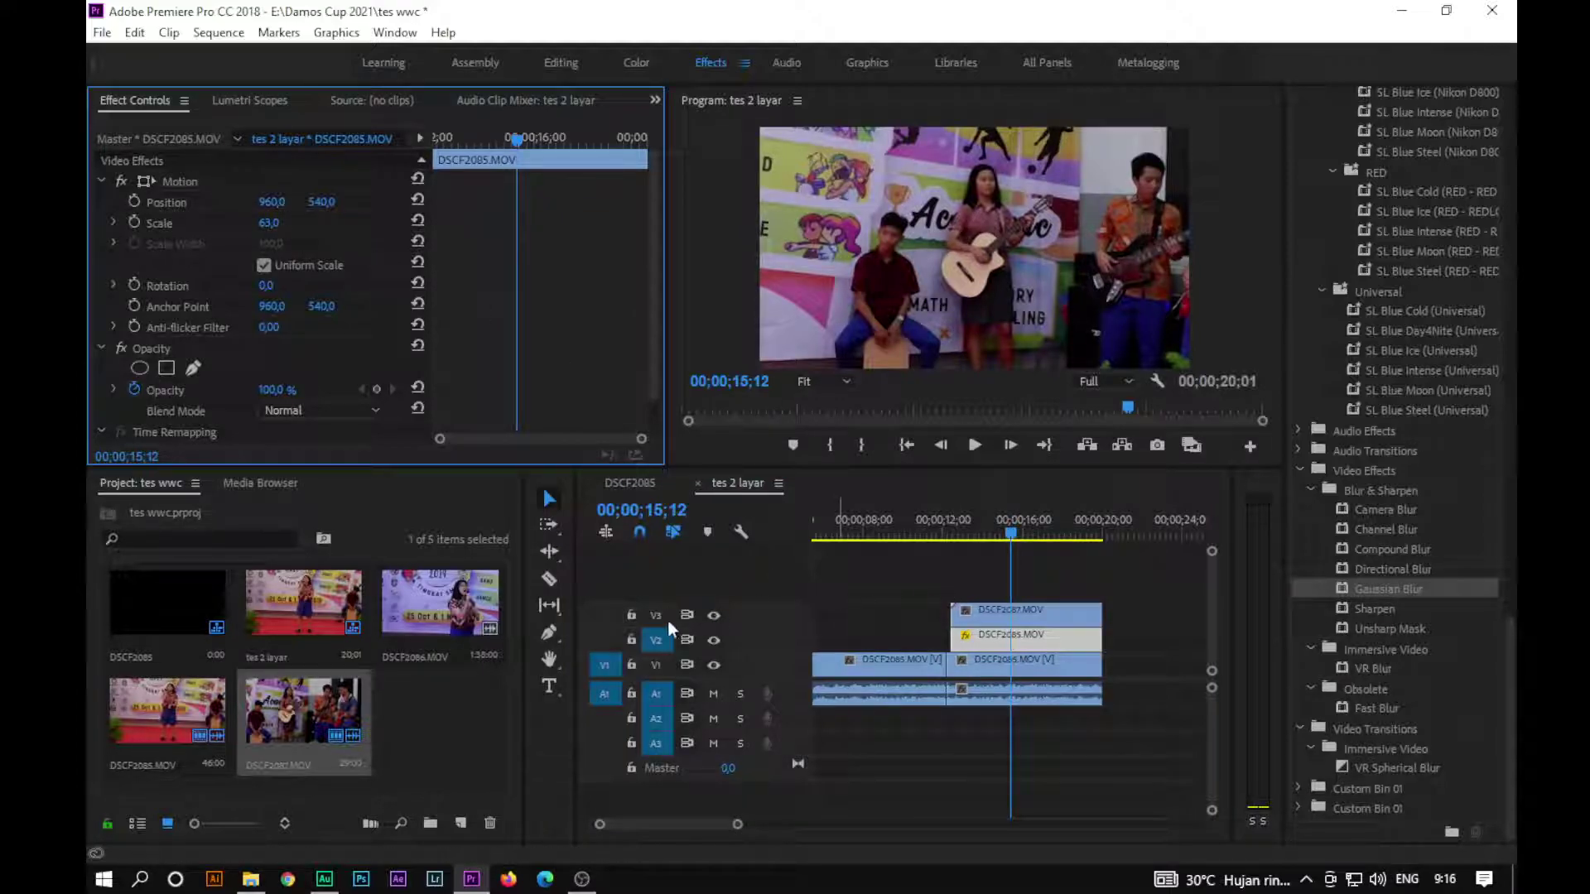
left_click(713, 614)
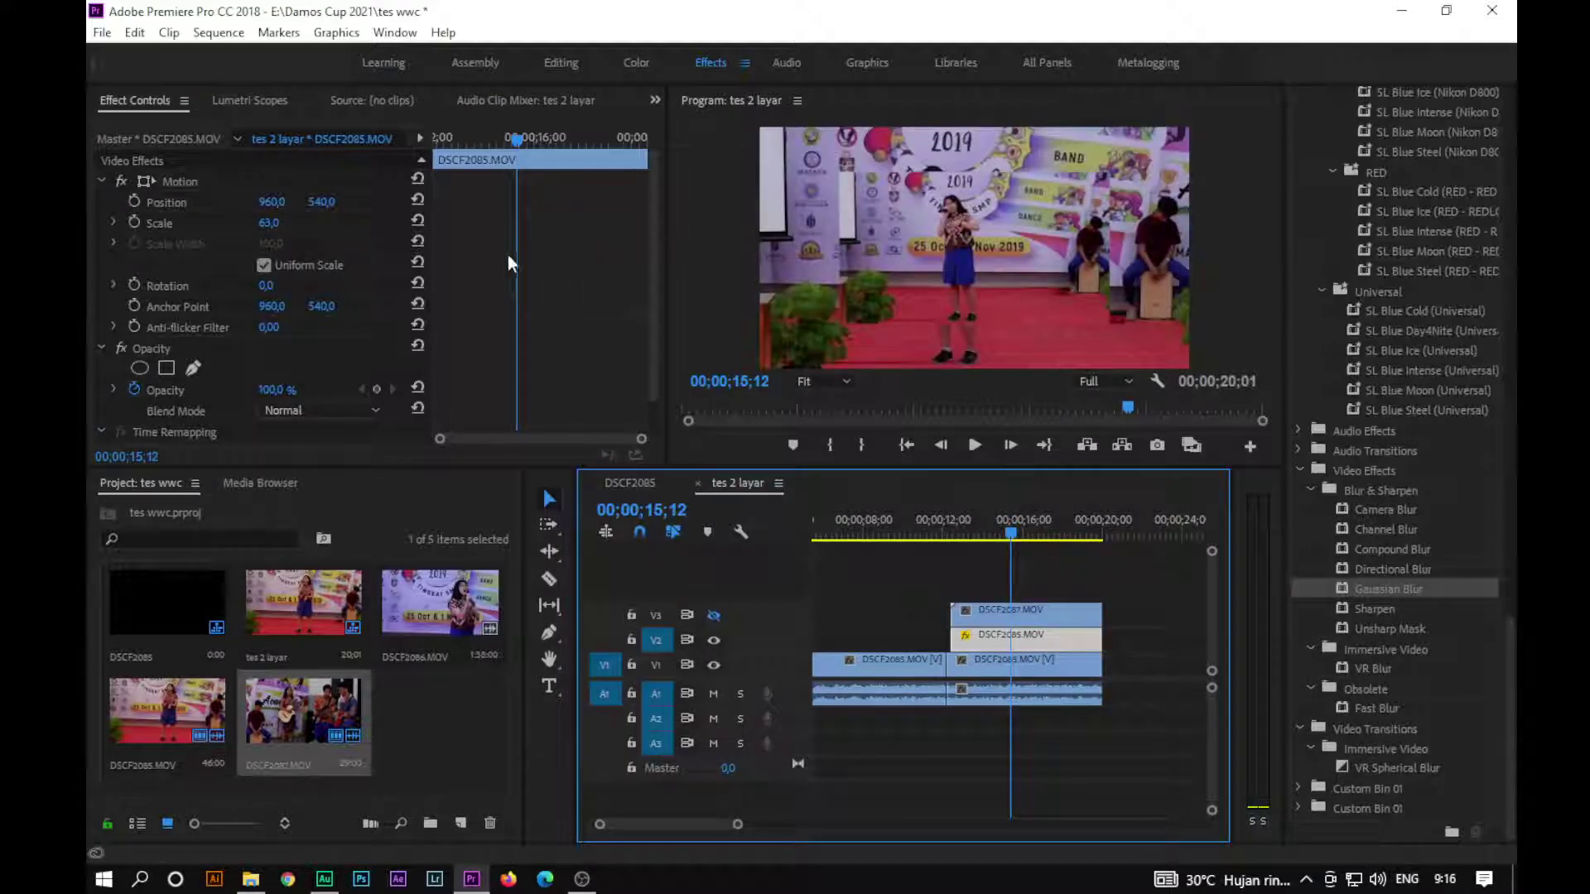
left_click(271, 223)
type("50")
key("Return")
mouse_move(269, 223)
left_mouse_down()
mouse_move(284, 212)
mouse_move(99, 212)
left_mouse_up()
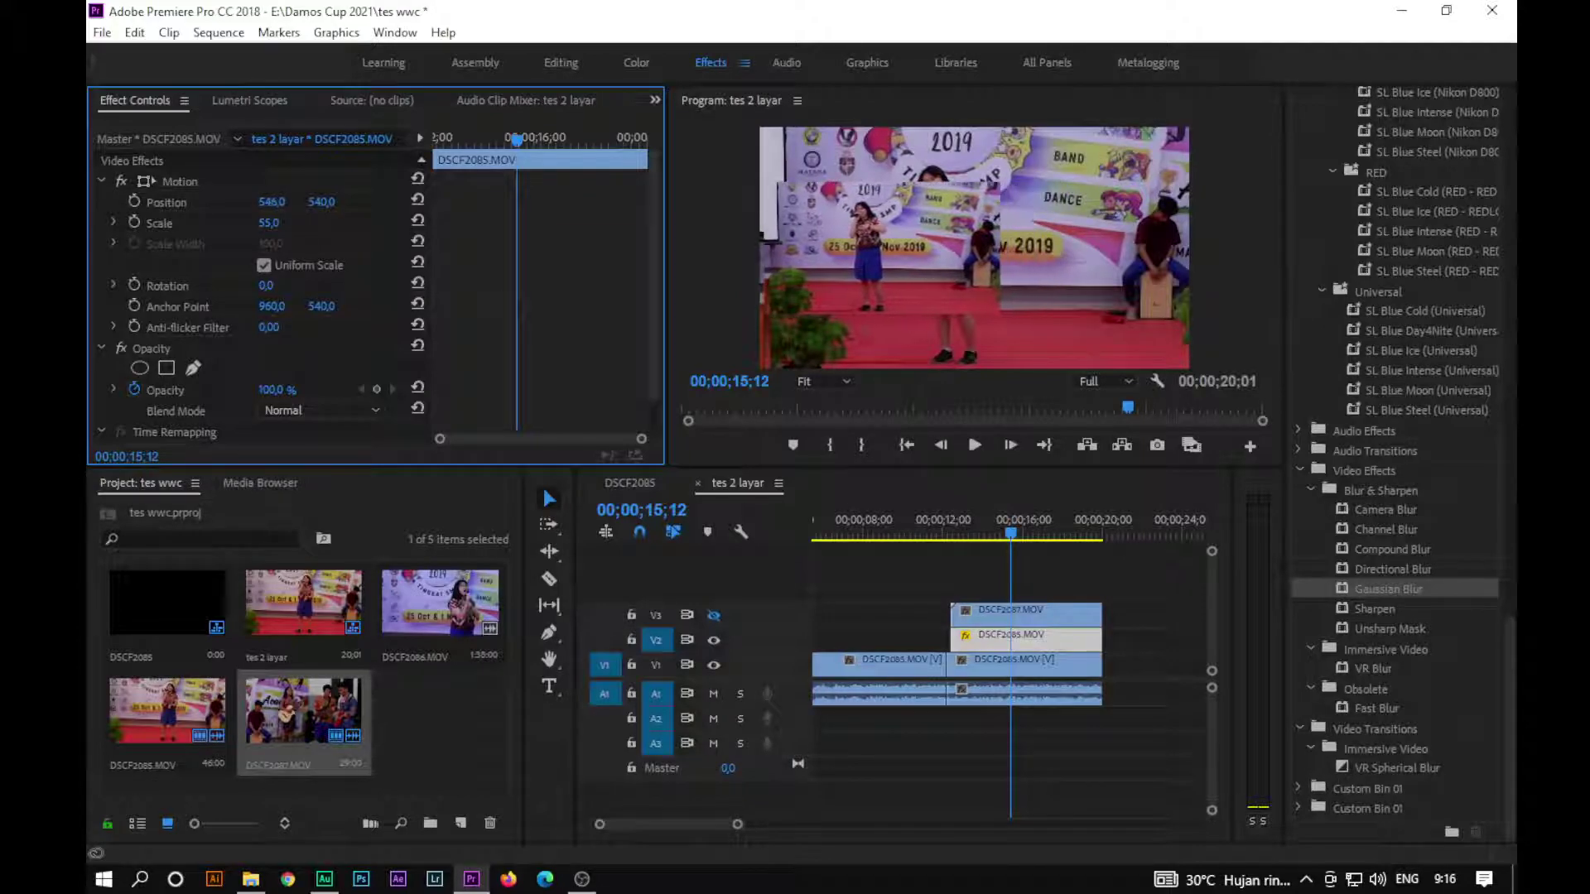
mouse_move(271, 201)
left_mouse_down()
mouse_move(297, 186)
mouse_move(282, 201)
mouse_move(337, 201)
left_mouse_up()
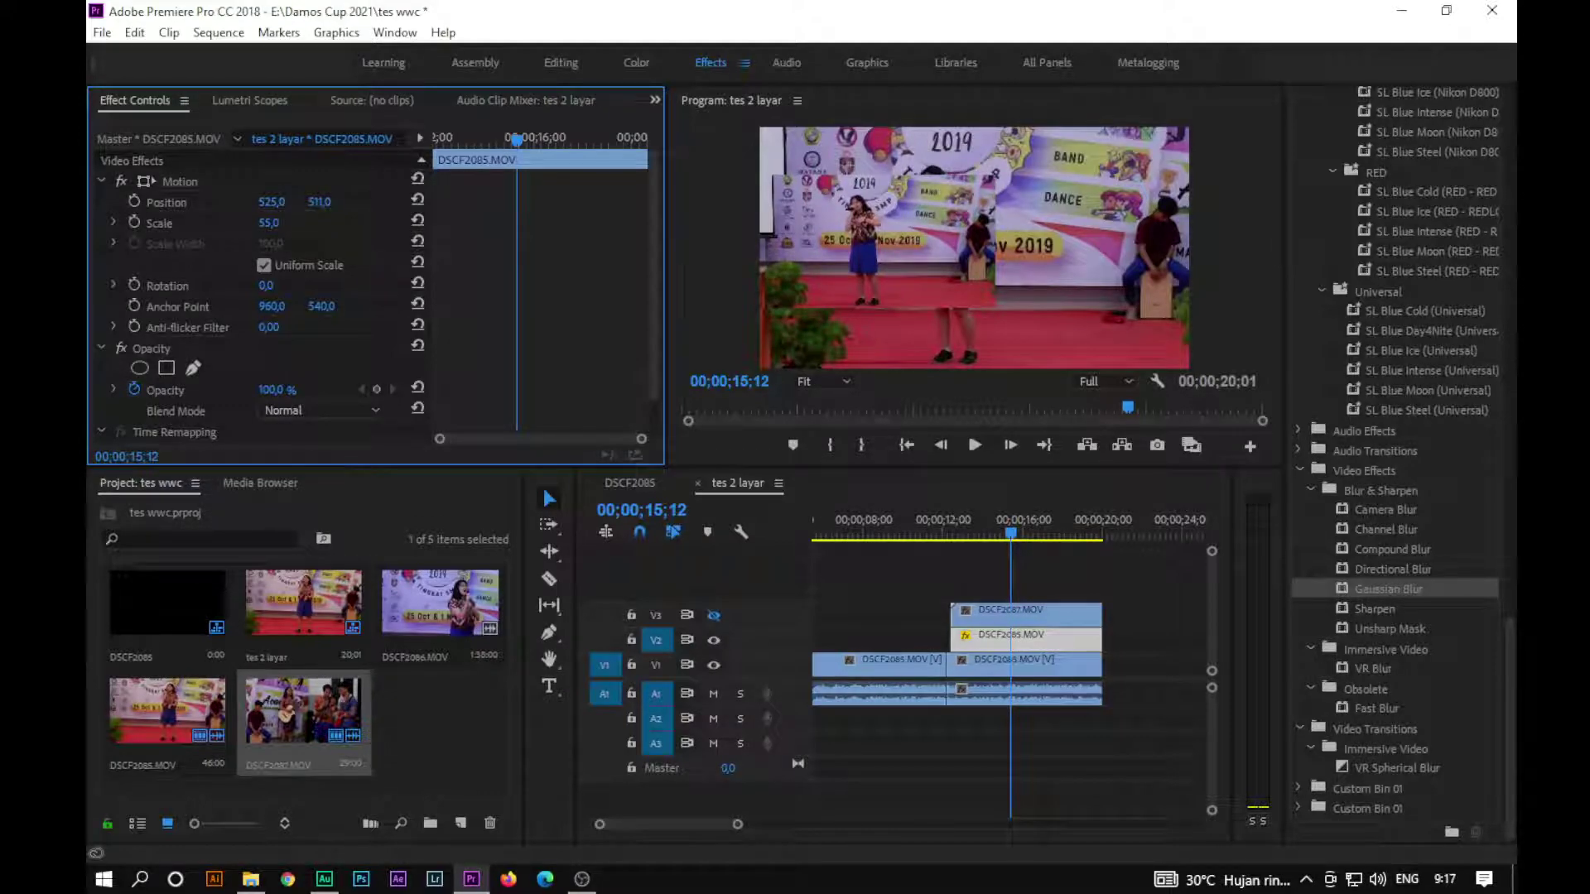
left_click(181, 182)
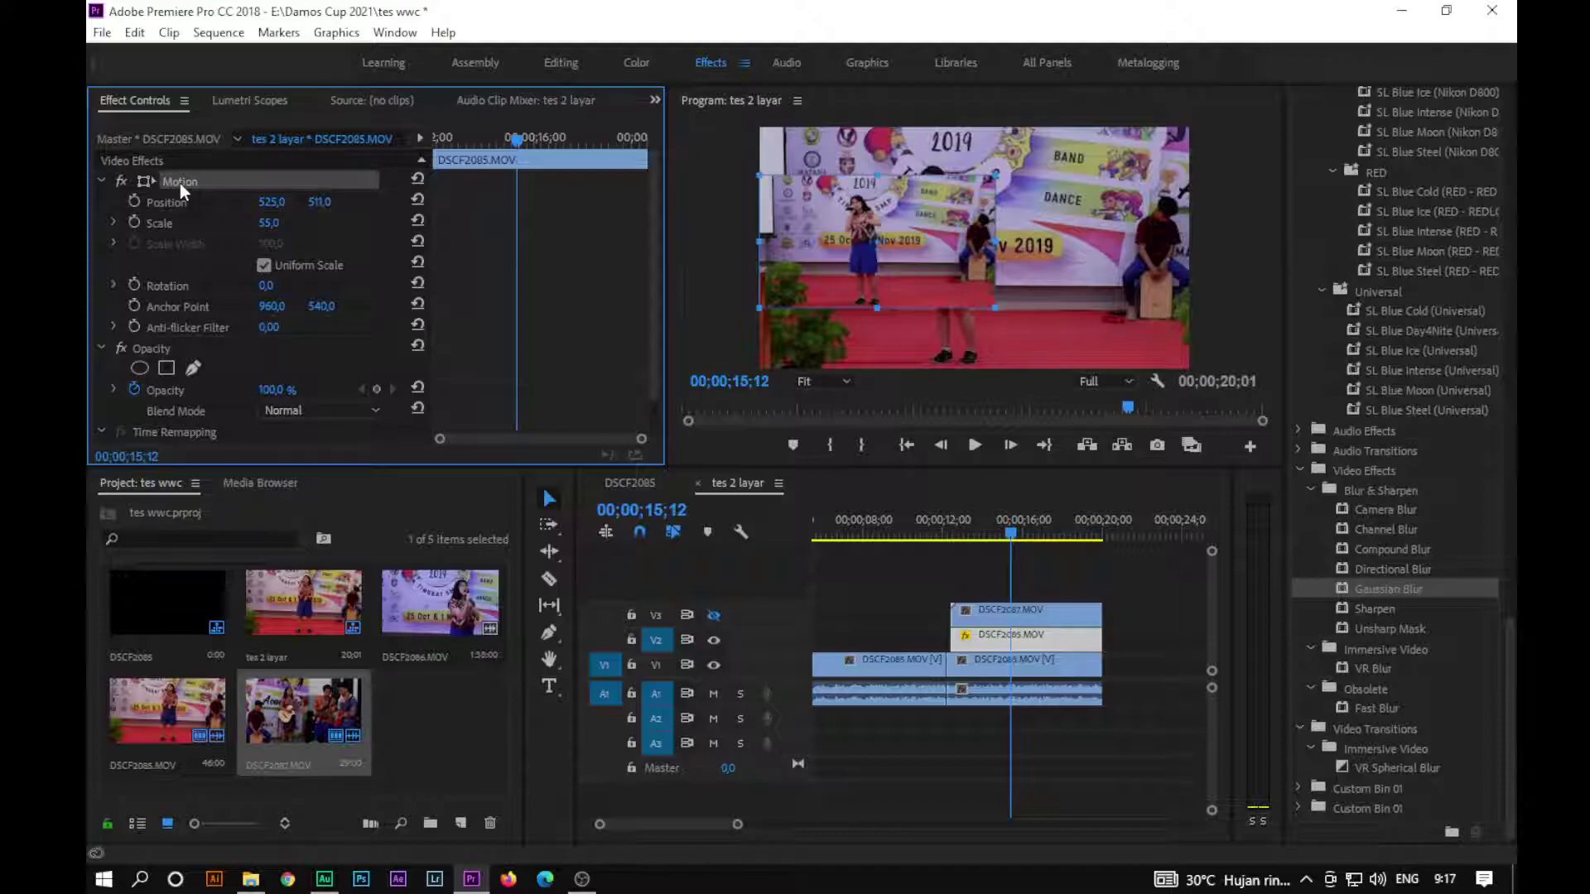
Step: Paste the singer clip's Motion settings onto DSCF2087, show V3, and set Position X to 1438
left_click(1045, 612)
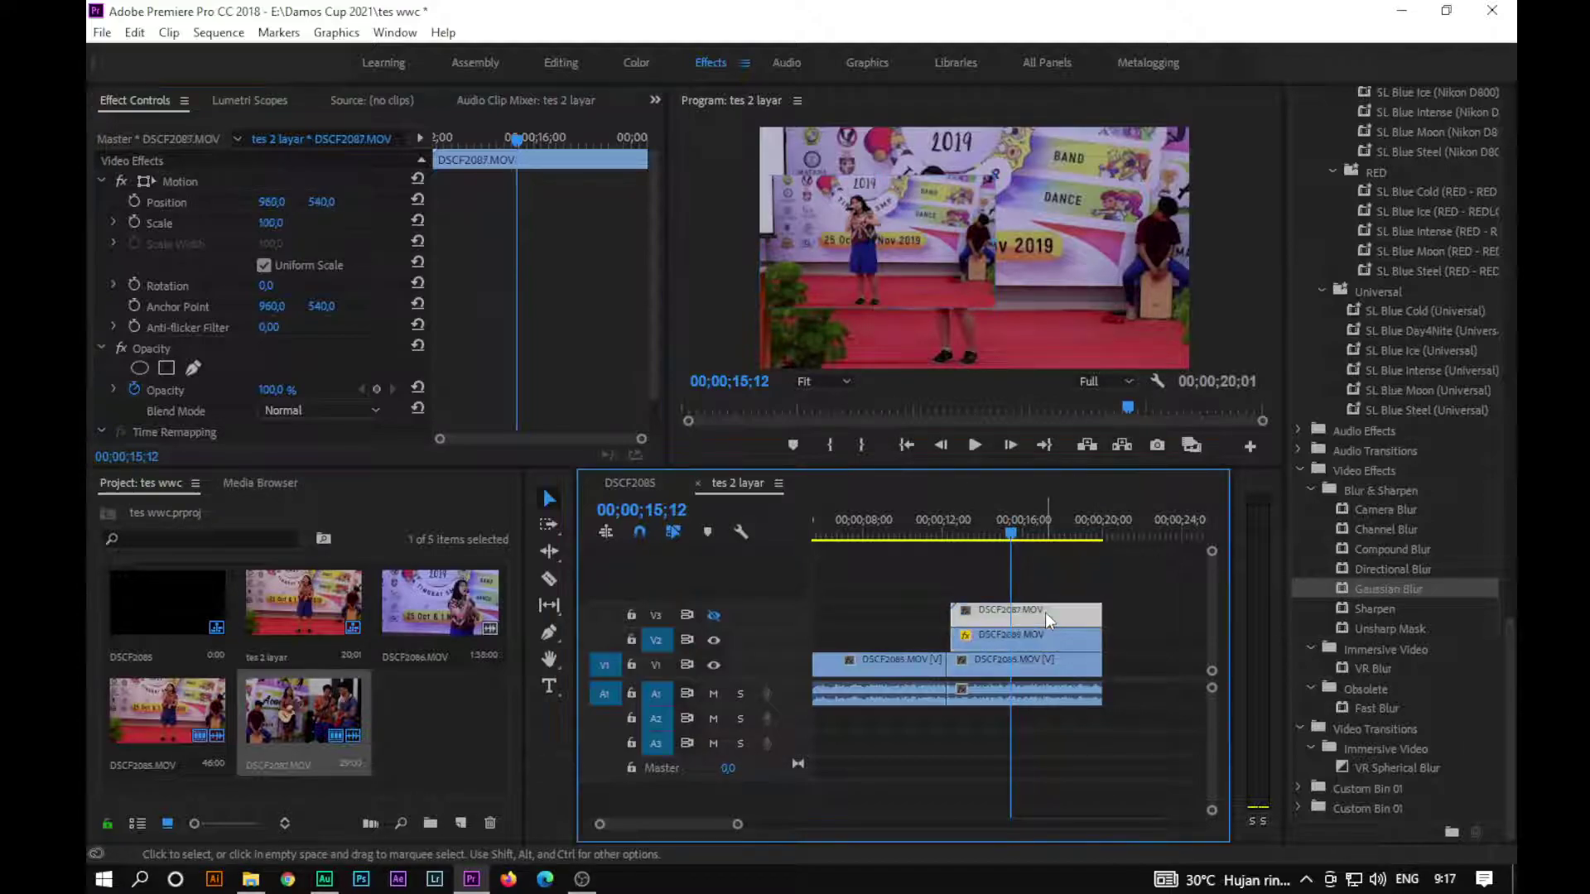
left_click(182, 174)
key("ctrl+v")
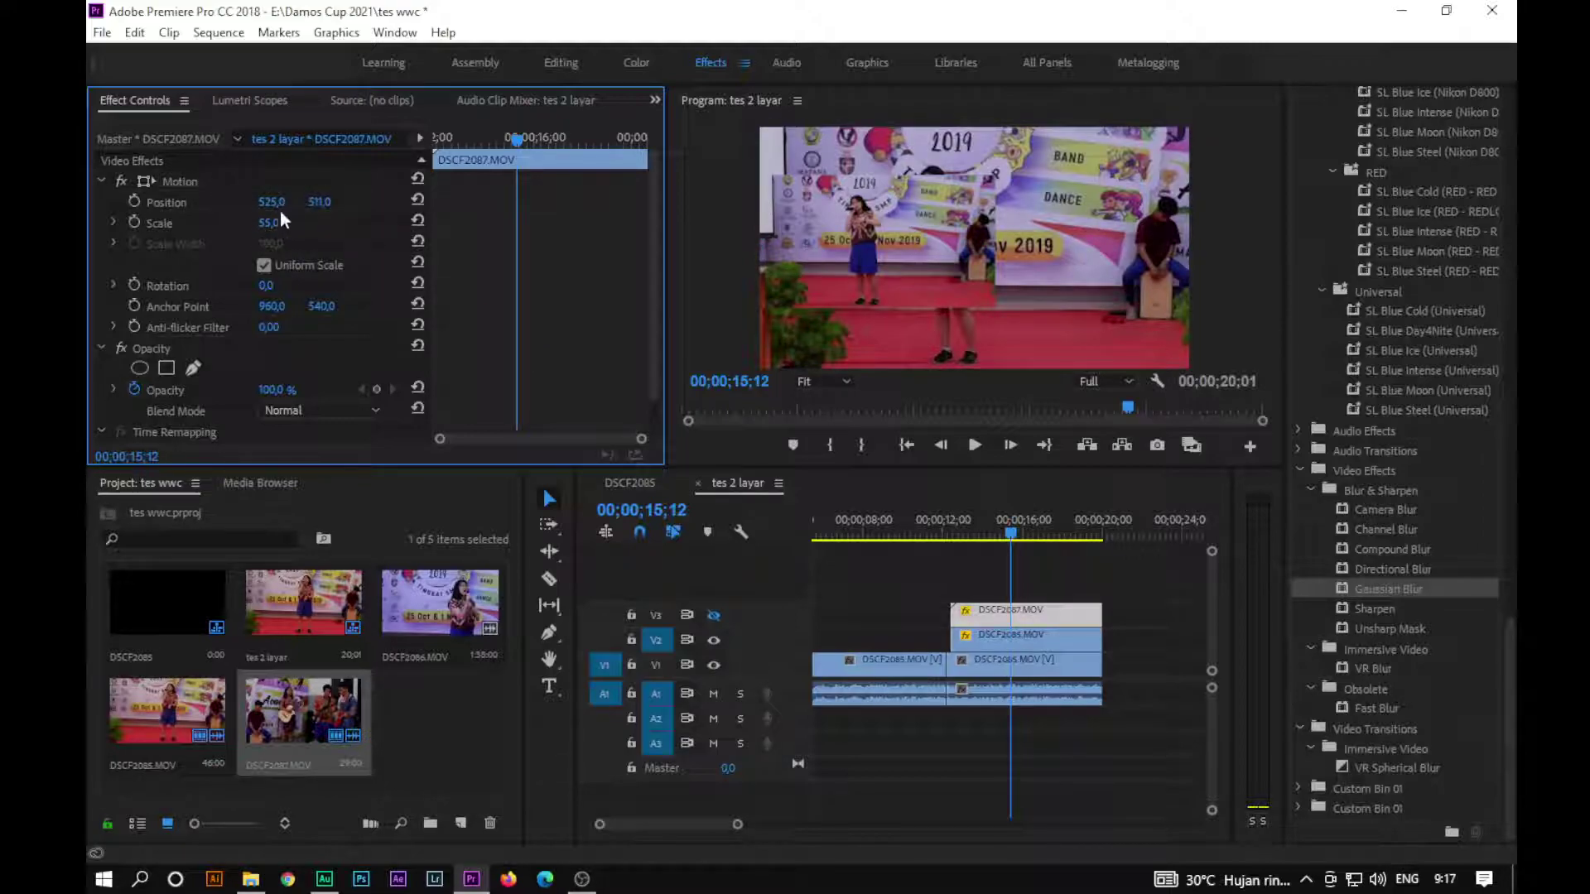
mouse_move(272, 201)
left_mouse_down()
mouse_move(363, 201)
mouse_move(284, 208)
mouse_move(339, 217)
left_mouse_up()
left_click(1003, 618)
left_click(713, 615)
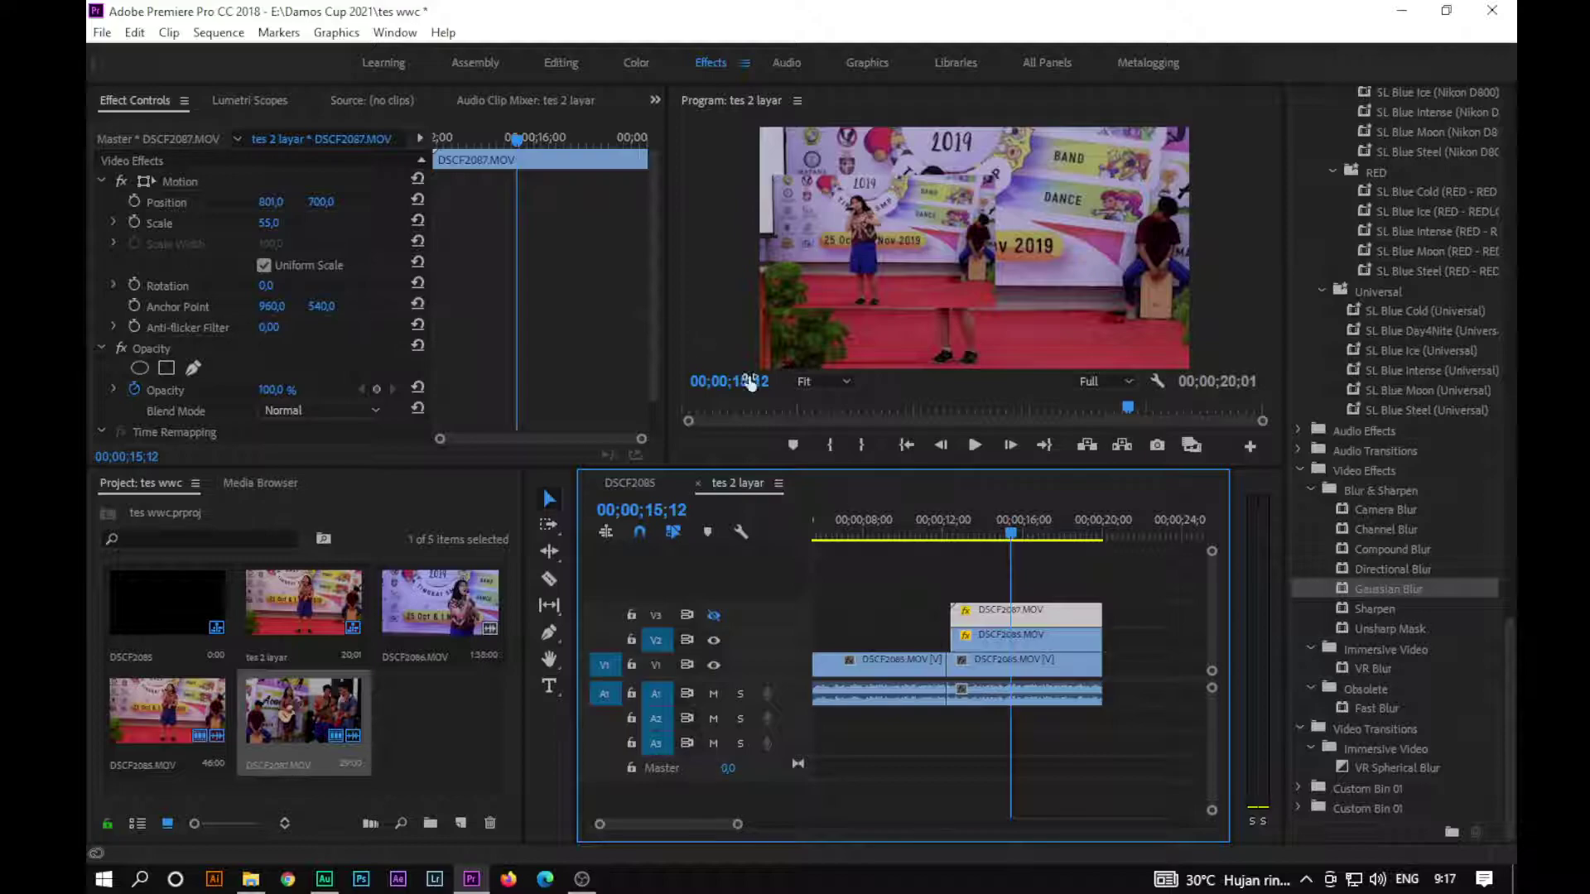
left_click(712, 615)
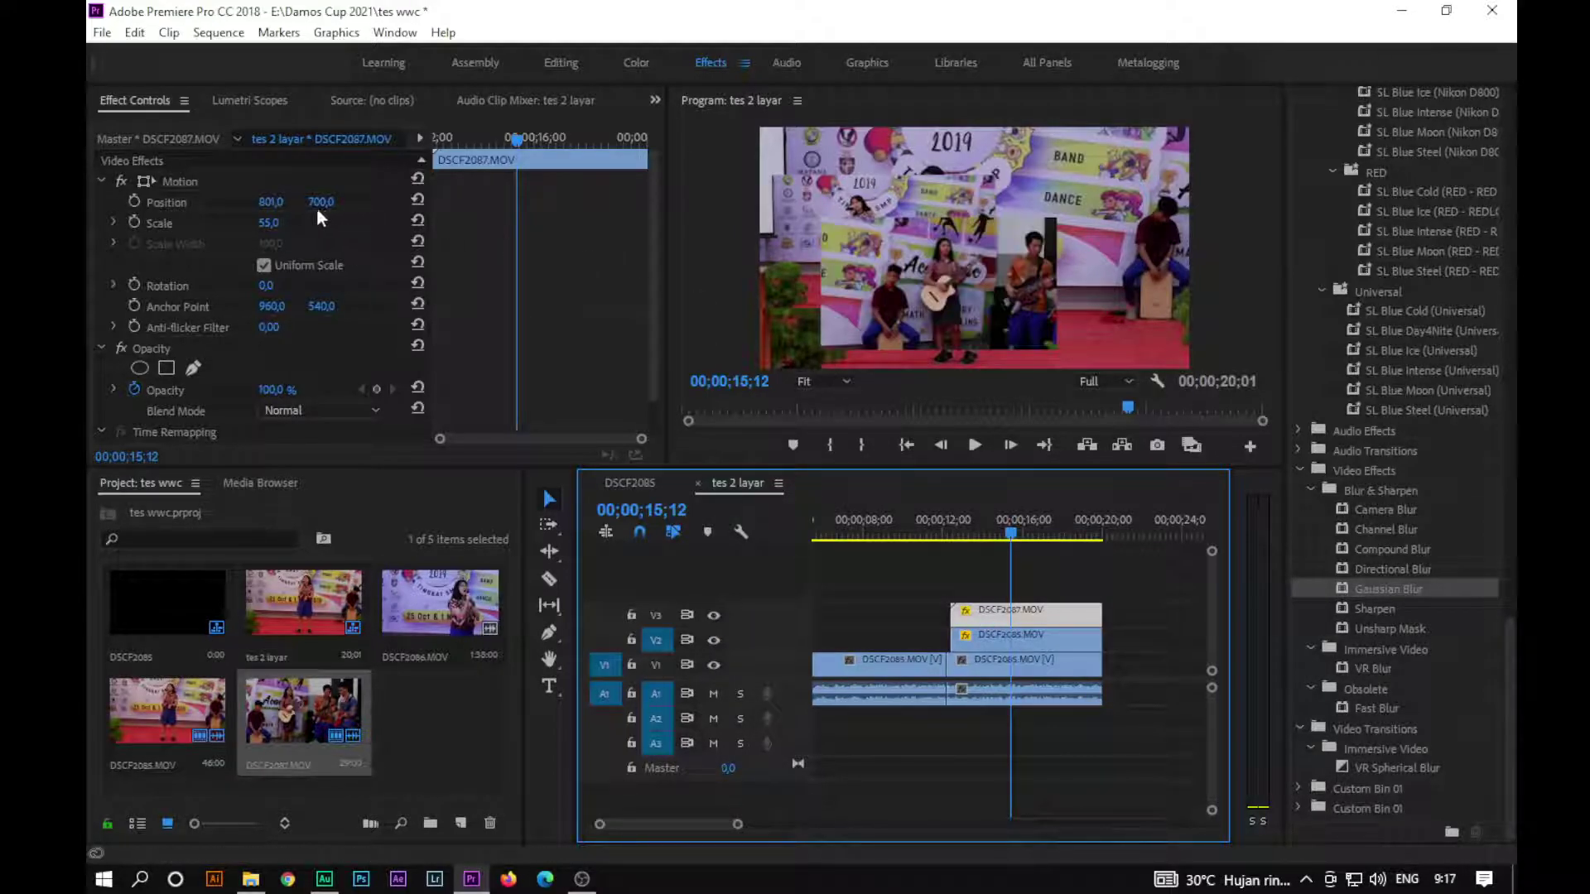
mouse_move(276, 202)
left_mouse_down()
mouse_move(276, 239)
mouse_move(249, 212)
mouse_move(331, 202)
left_mouse_up()
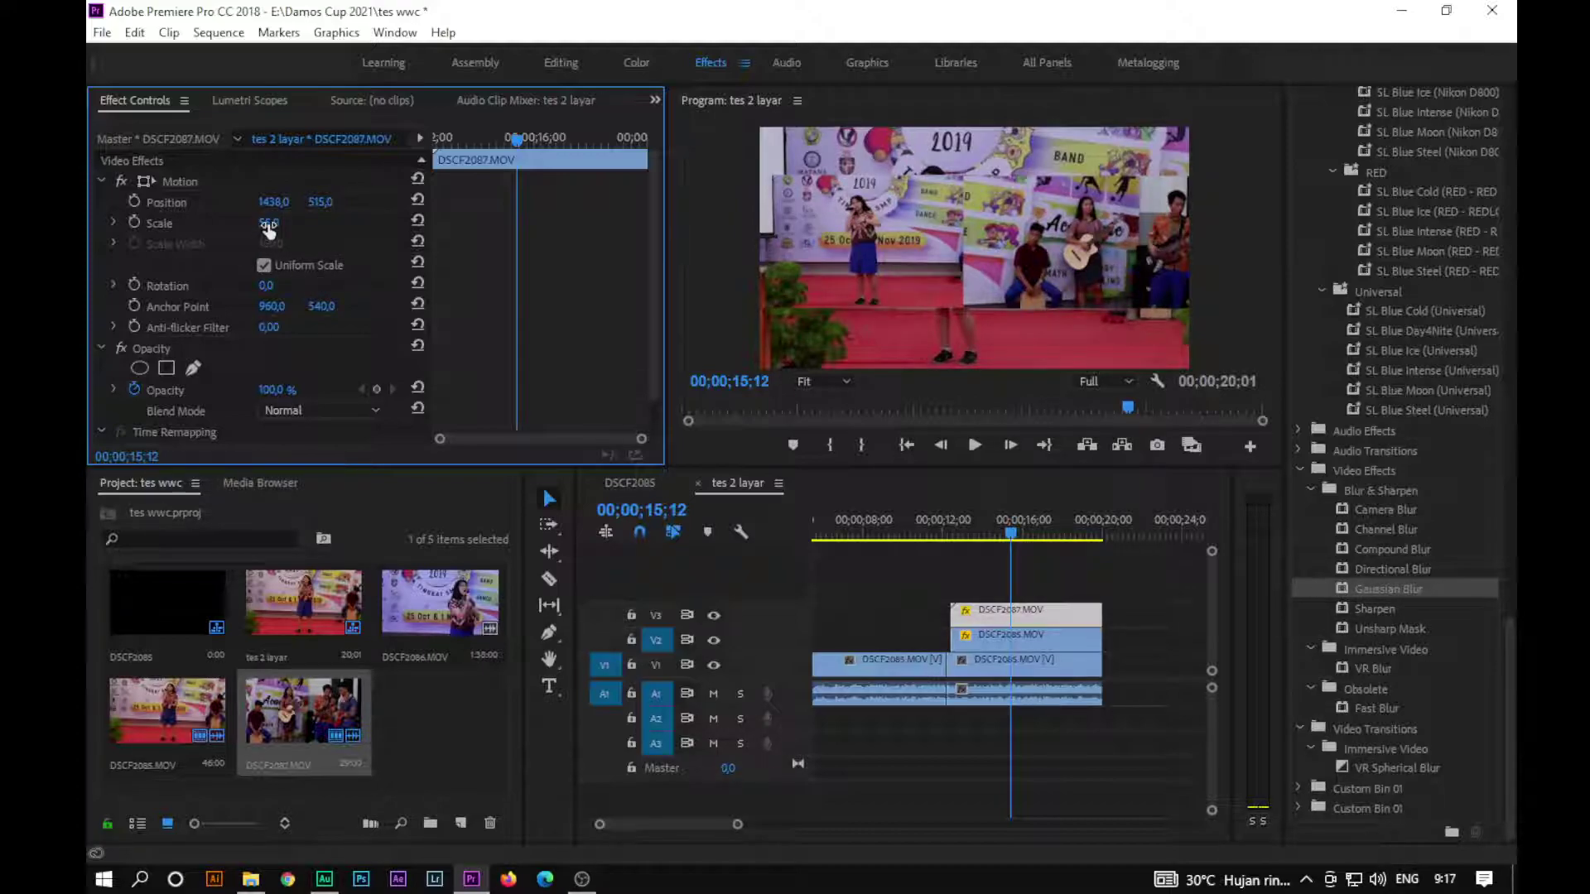
Step: Scale the left singer inset on V2 to 54% at position 430, 518, then select the background clip
left_click(998, 639)
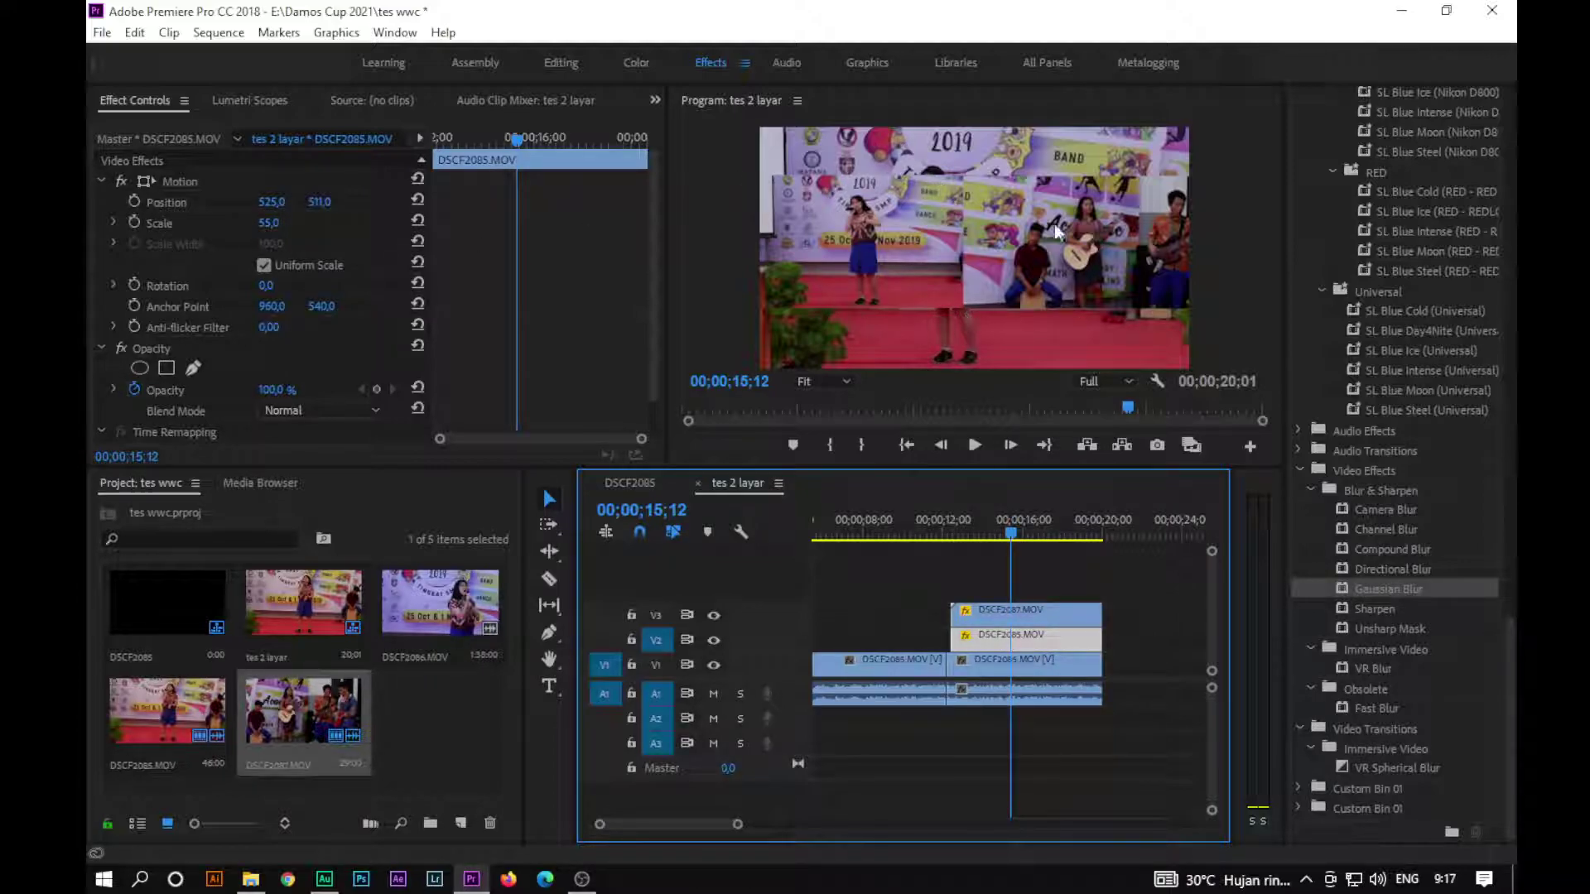
left_click(266, 225)
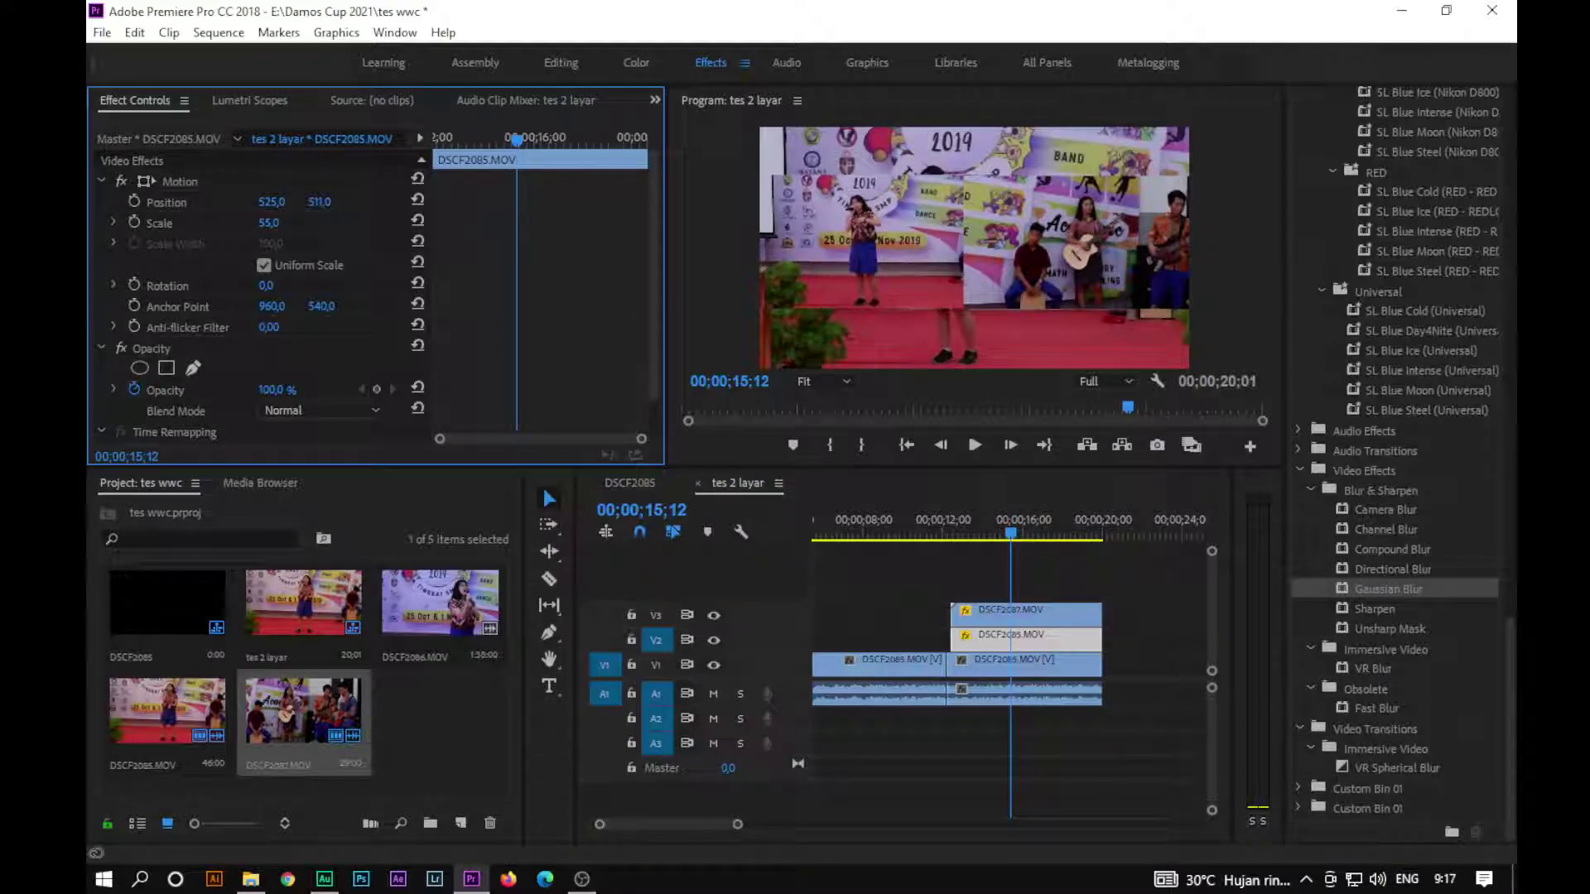
mouse_move(303, 223)
left_mouse_down()
mouse_move(215, 202)
mouse_move(260, 202)
left_mouse_up()
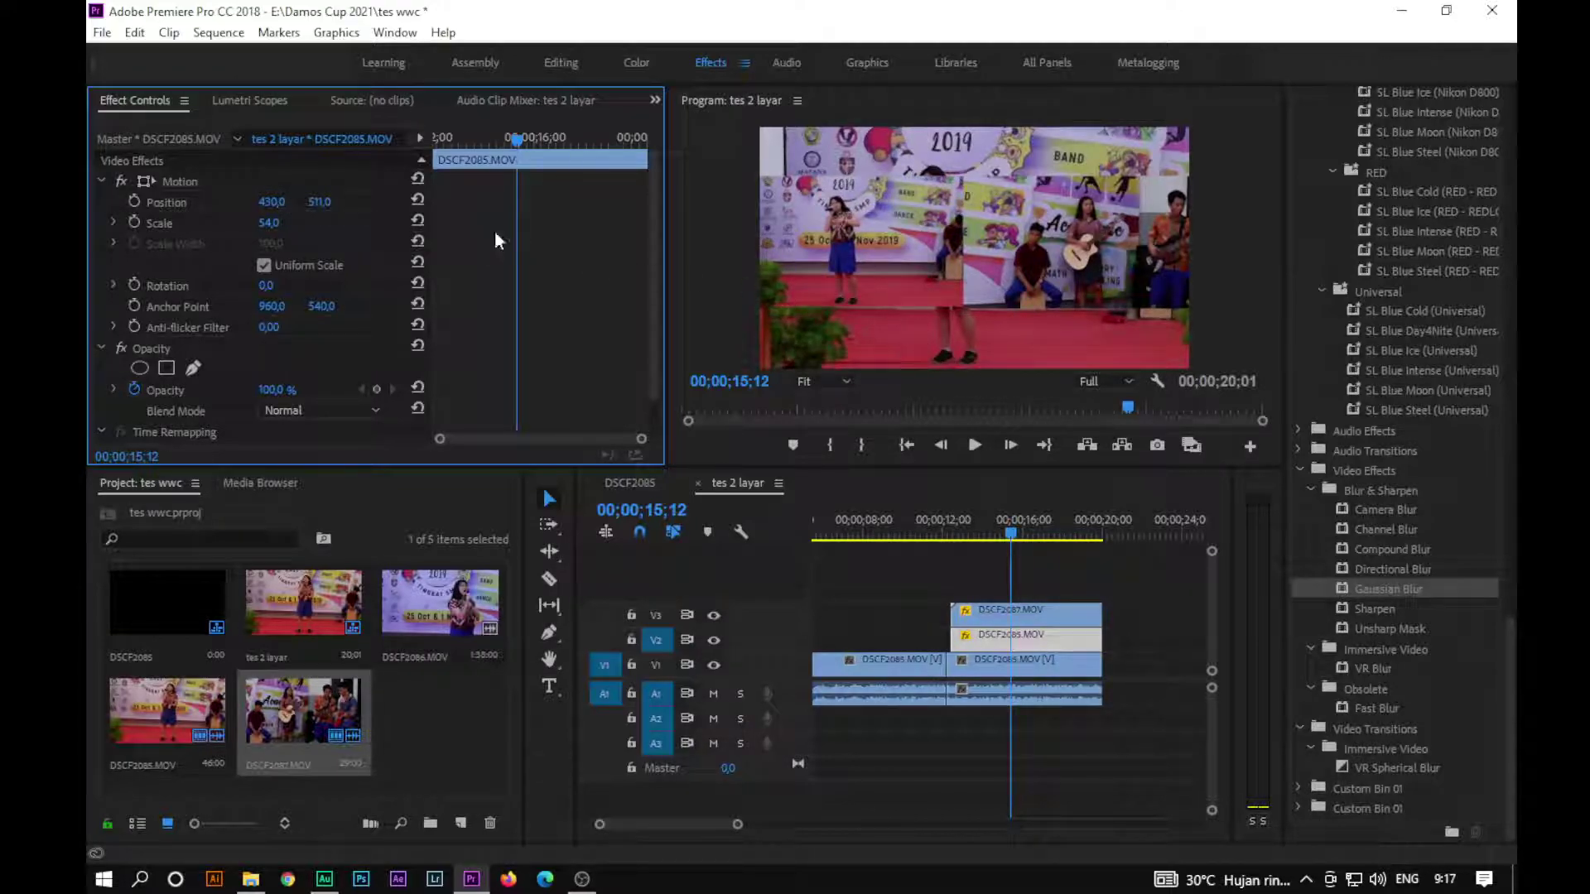
left_click_drag(319, 202, 334, 202)
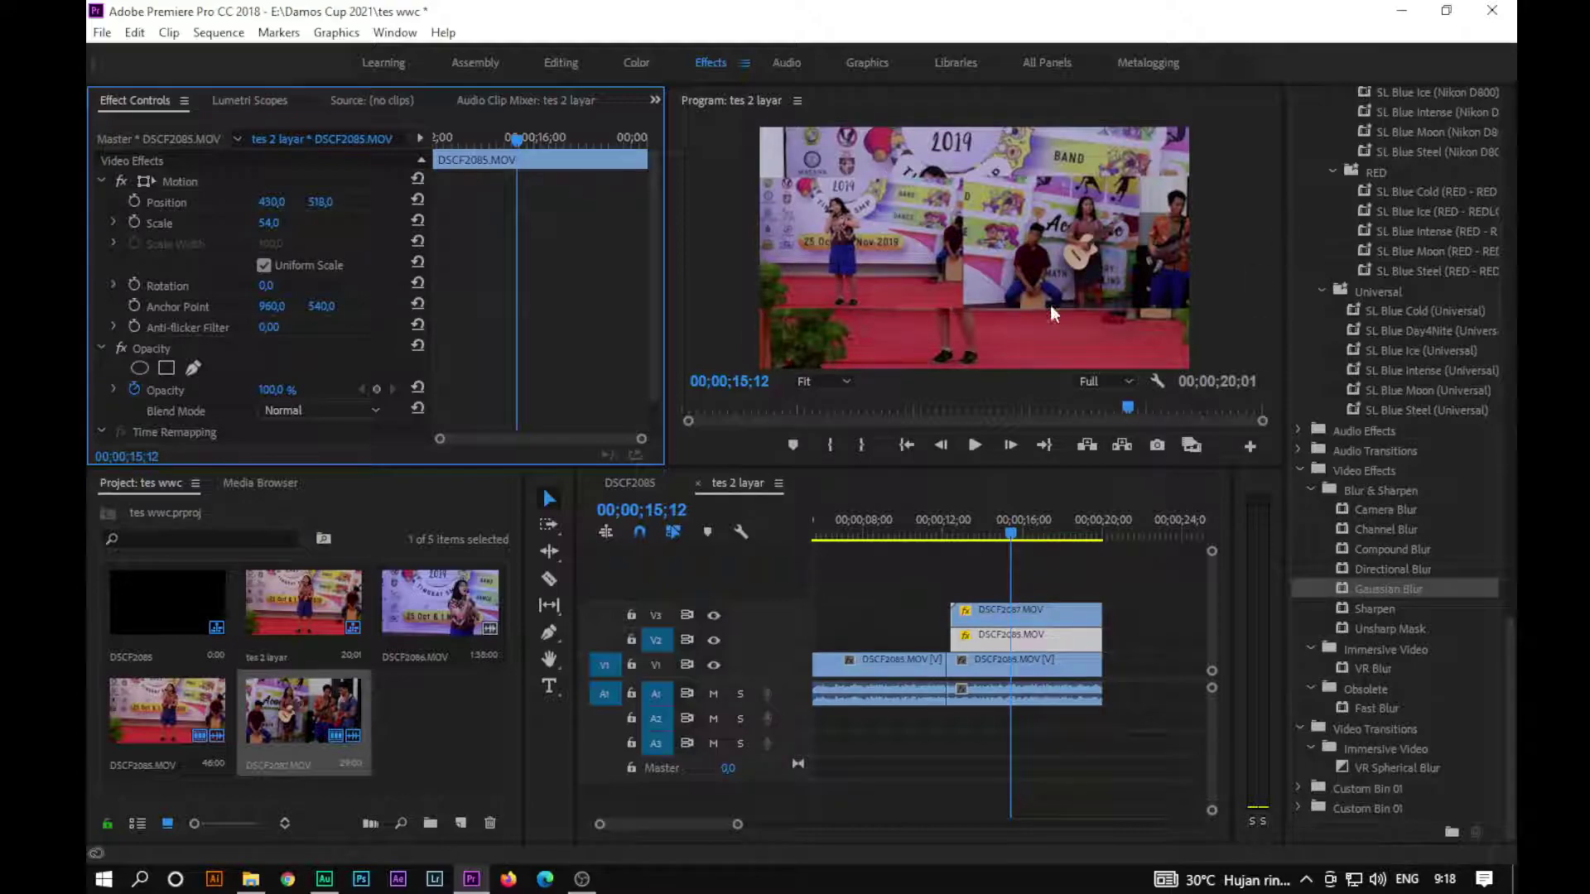
left_click(1027, 662)
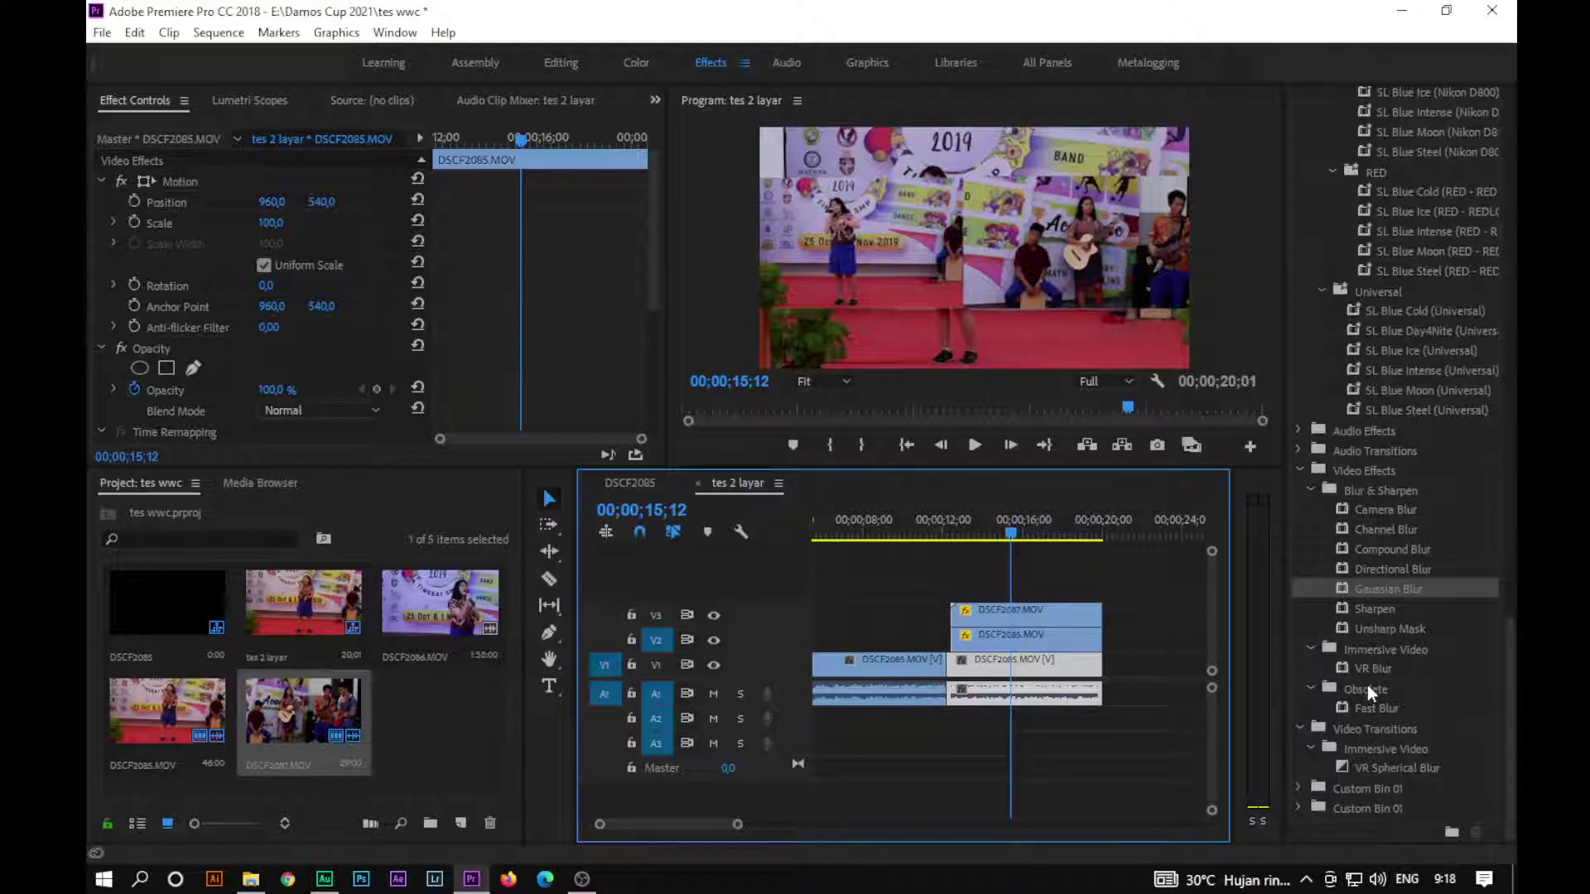
Step: Apply Gaussian Blur to the V1 DSCF2085.MOV background clip with Blurriness 140
left_click(1375, 588)
scroll(1400, 618, "up", 10)
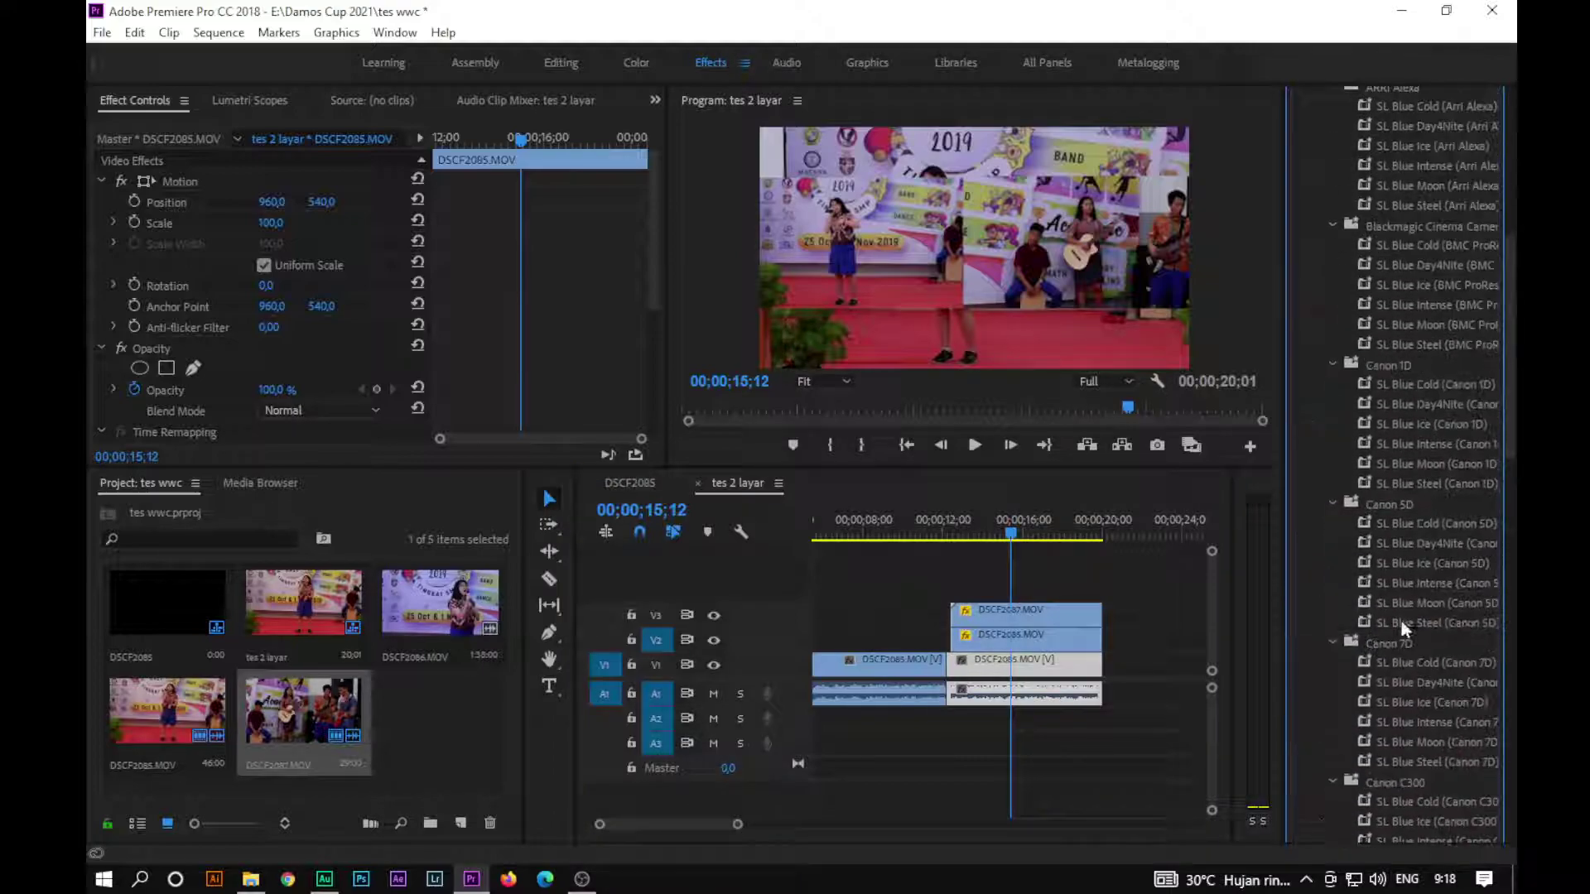
scroll(1397, 623, "down", 2)
scroll(1395, 625, "down", 10)
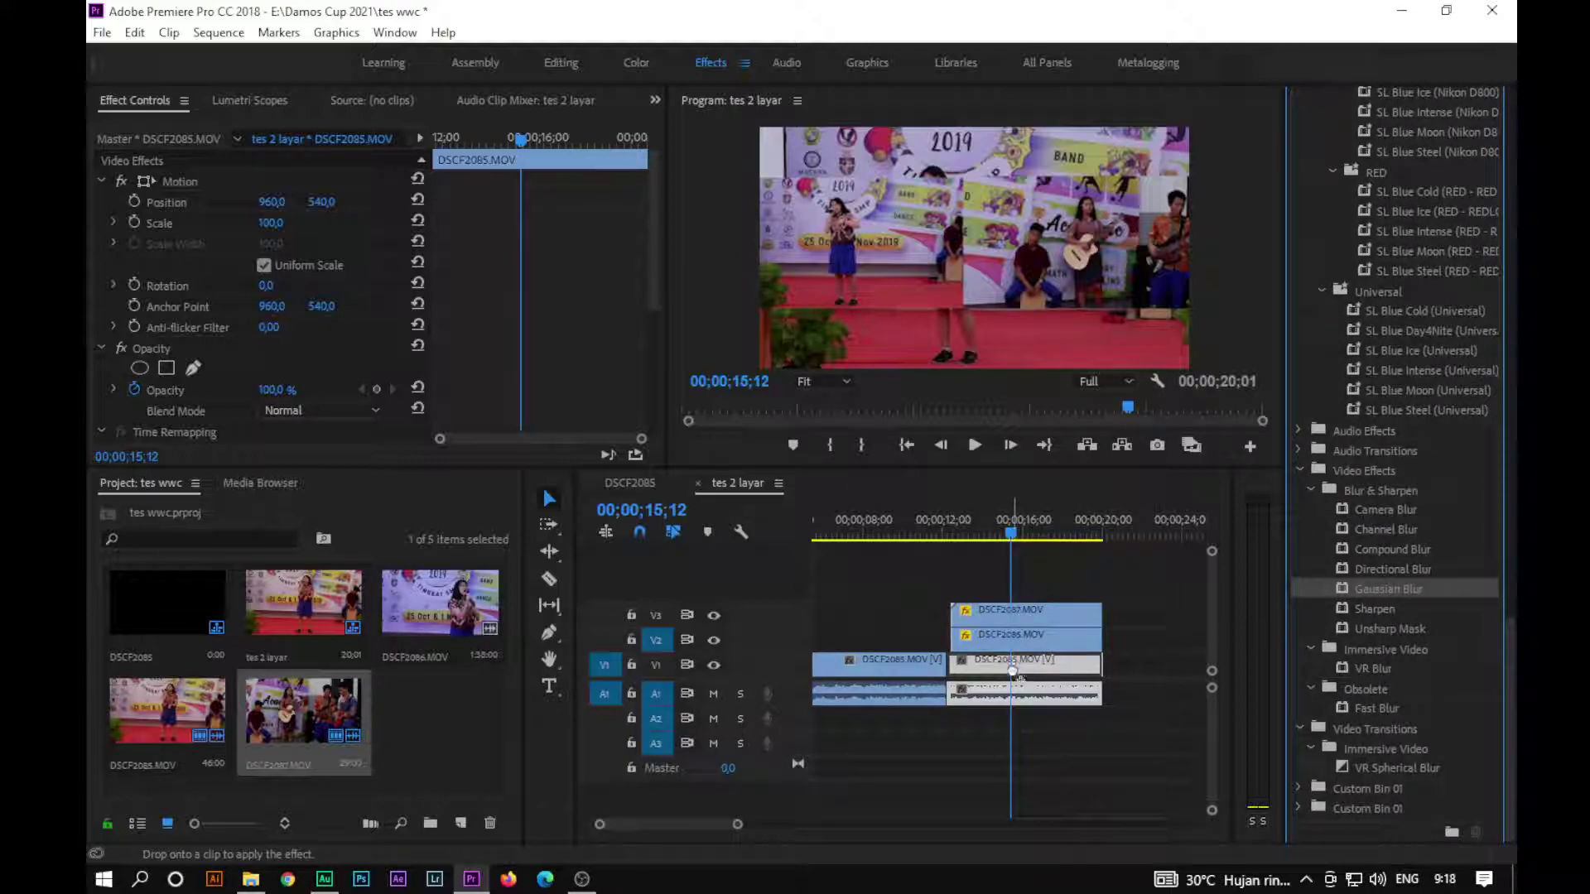
left_click_drag(1368, 588, 1012, 669)
left_click_drag(656, 274, 652, 463)
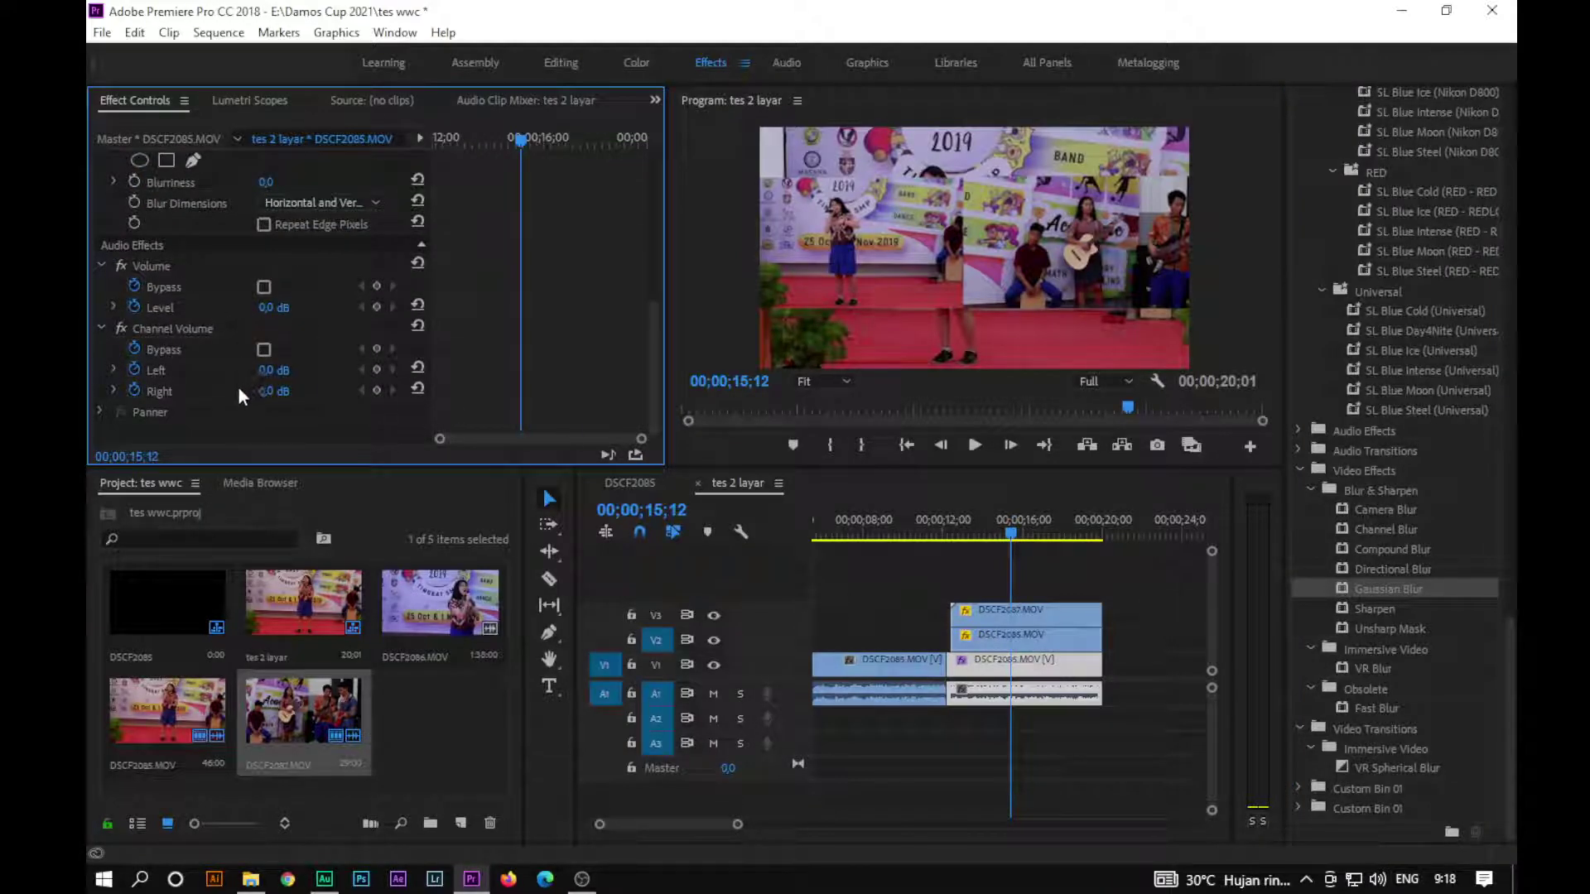
scroll(236, 392, "up", 2)
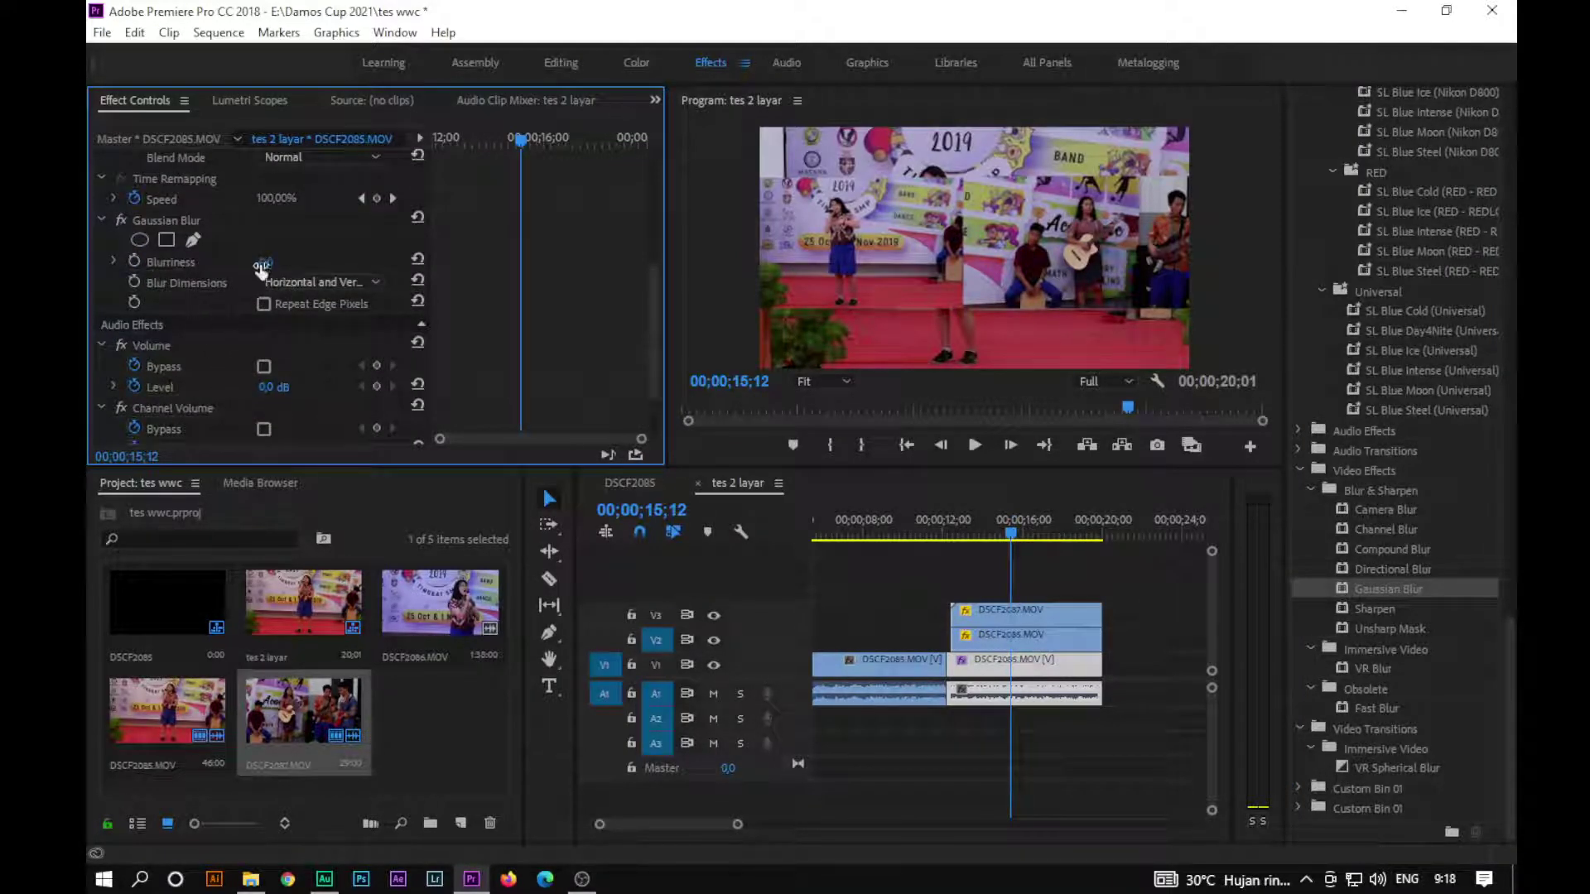
left_click_drag(262, 266, 413, 266)
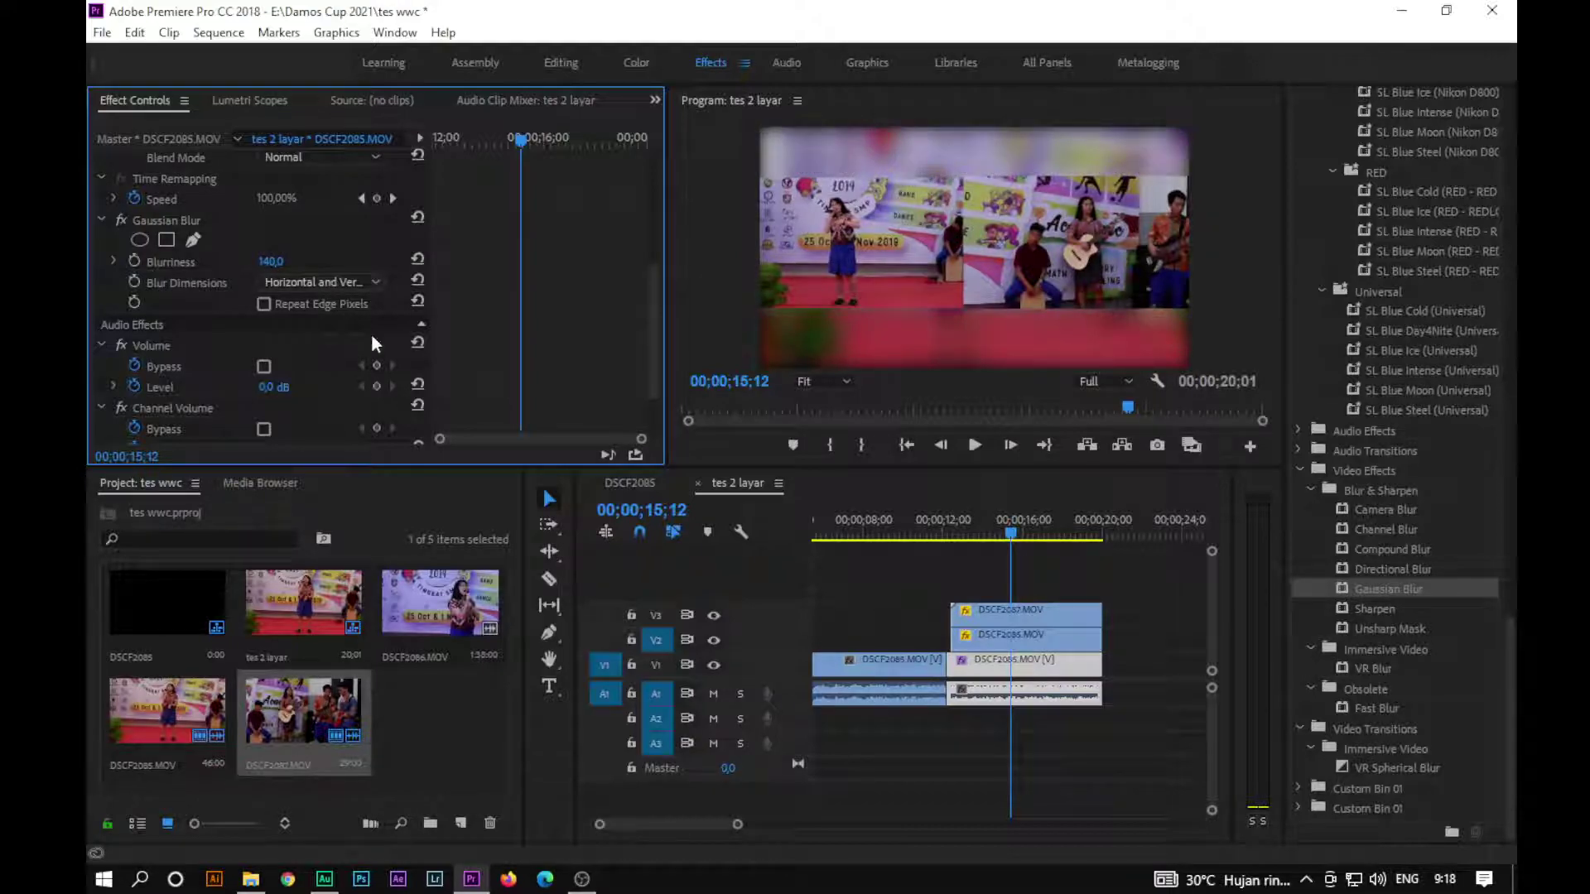
left_click(943, 510)
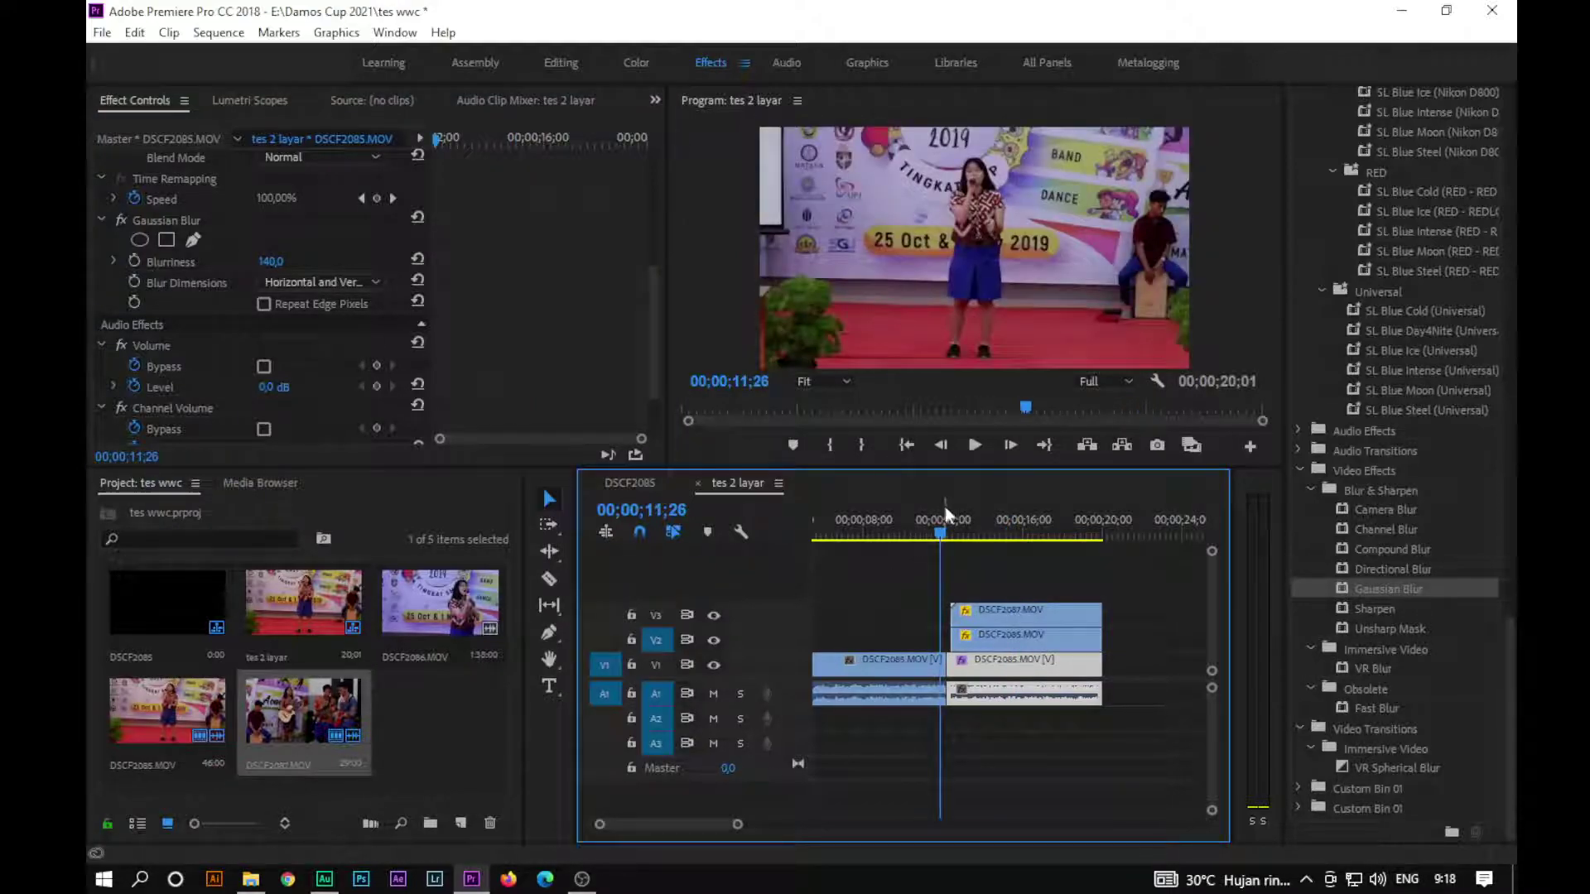
Step: Trim the start of both inset clips so they begin at the same frame
key("=")
key("=")
key("=")
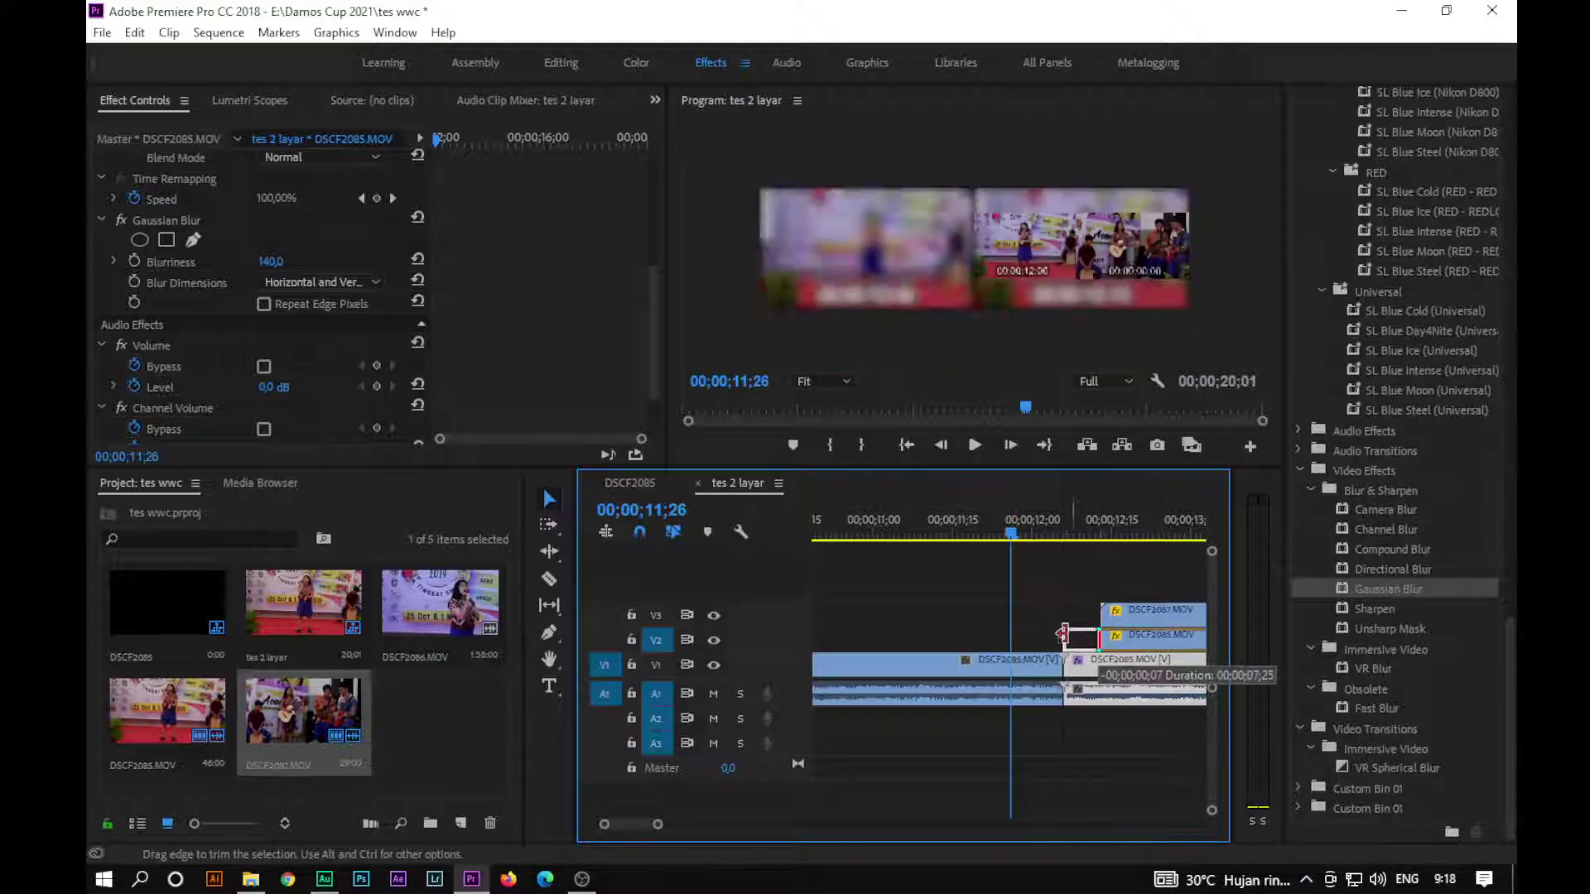
mouse_move(1093, 637)
left_mouse_down()
mouse_move(1064, 634)
mouse_move(1063, 617)
left_mouse_up()
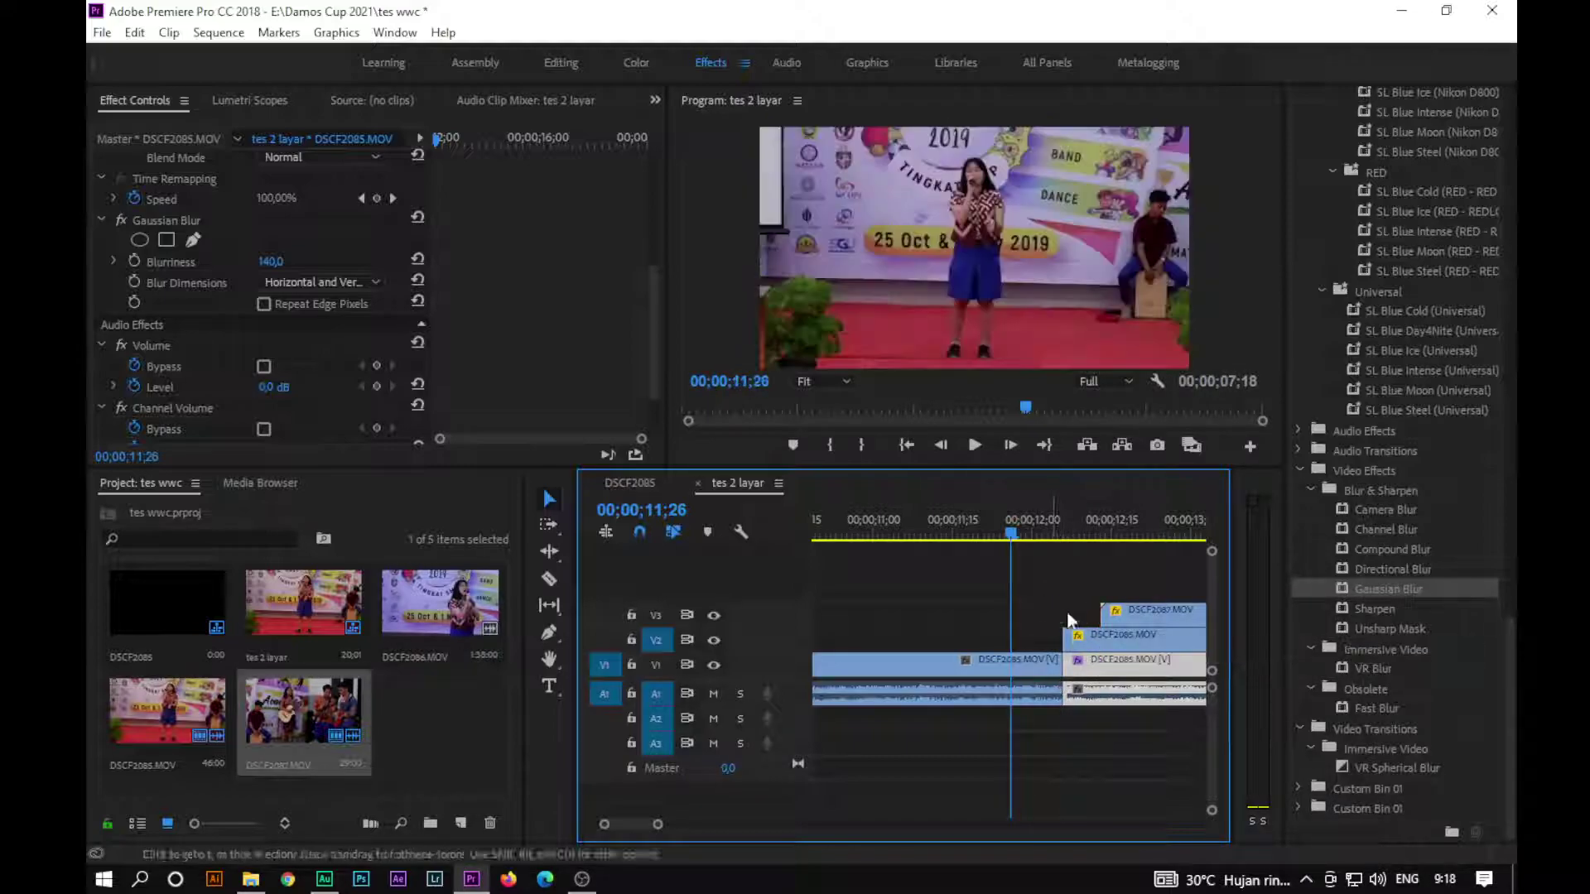
left_click(1120, 618)
left_click_drag(1102, 615, 1063, 615)
Step: Extend the right inset's end by 10 frames so both insets end together, then return to the sequence start
key("minus")
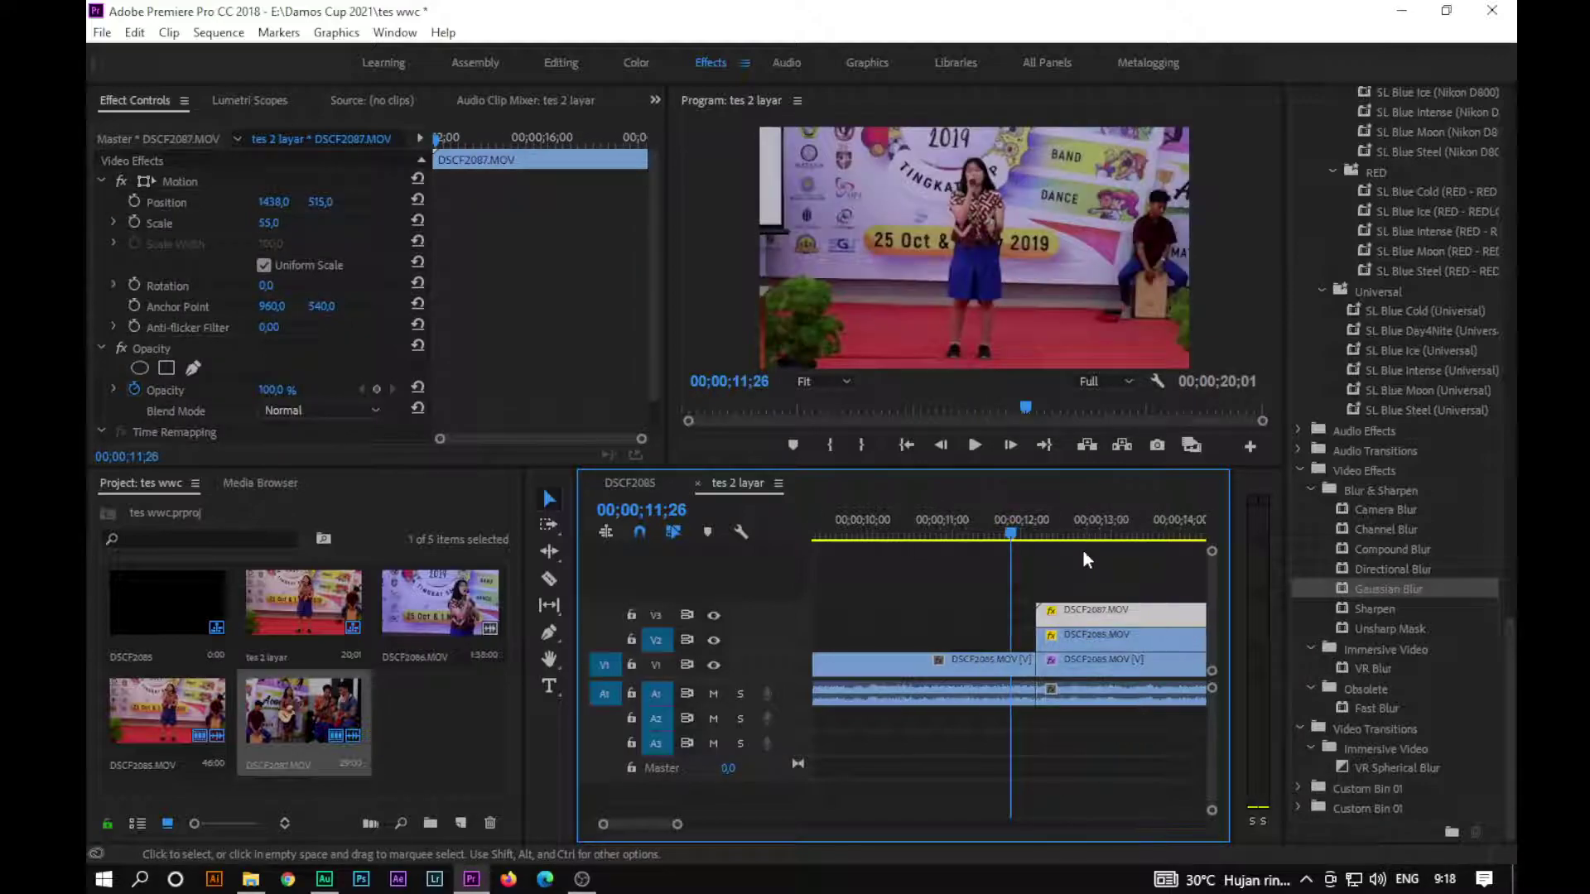
key("minus")
key("minus")
left_click(998, 513)
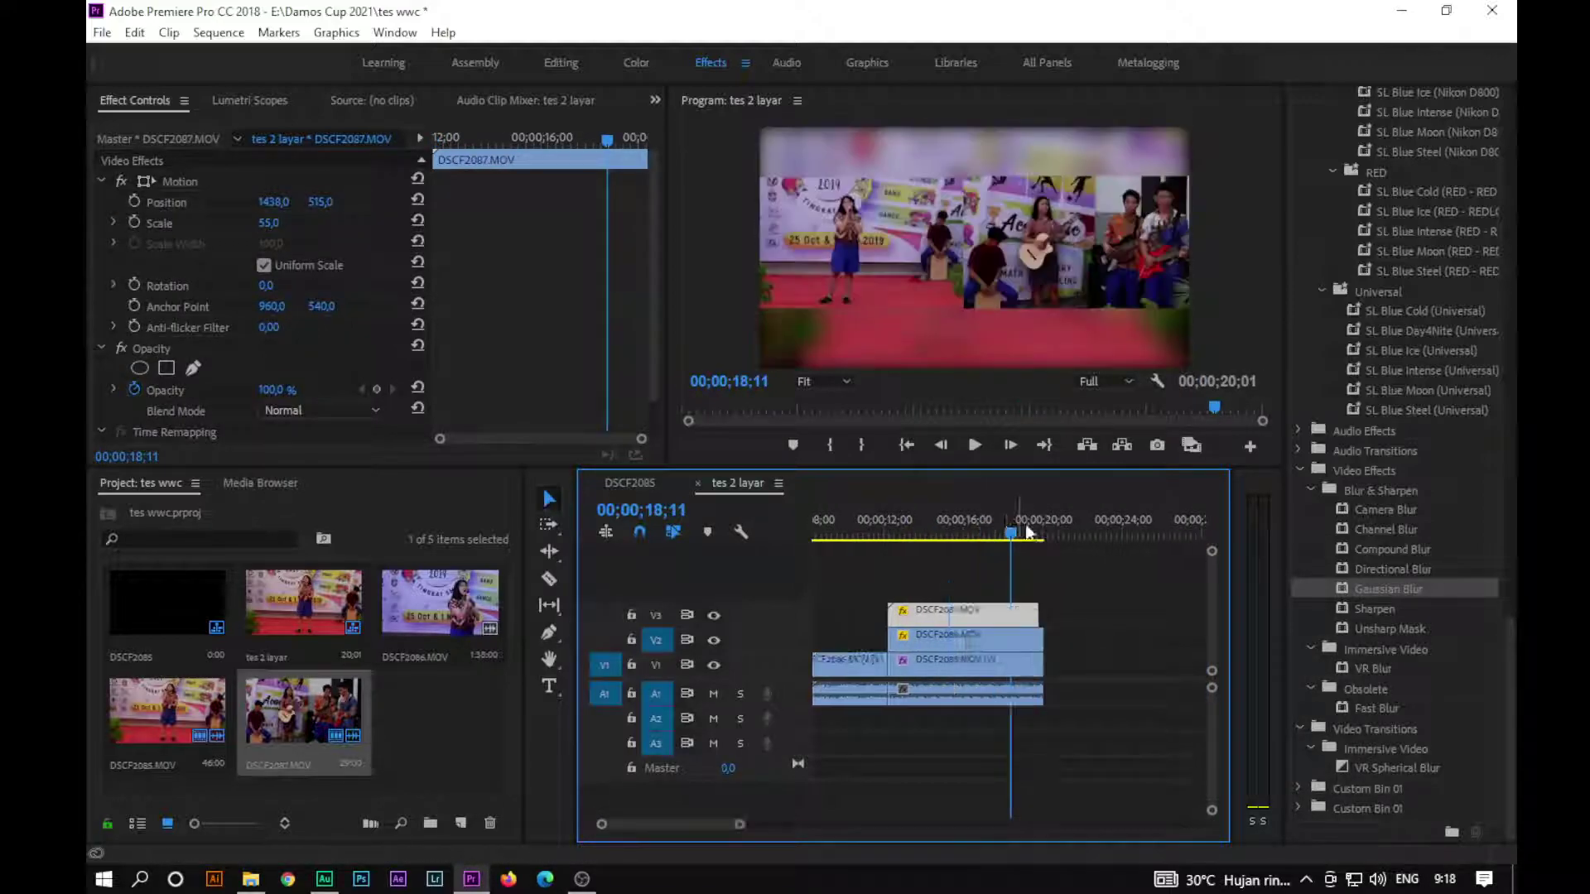
key("equal")
key("equal")
left_click_drag(1119, 614, 1143, 614)
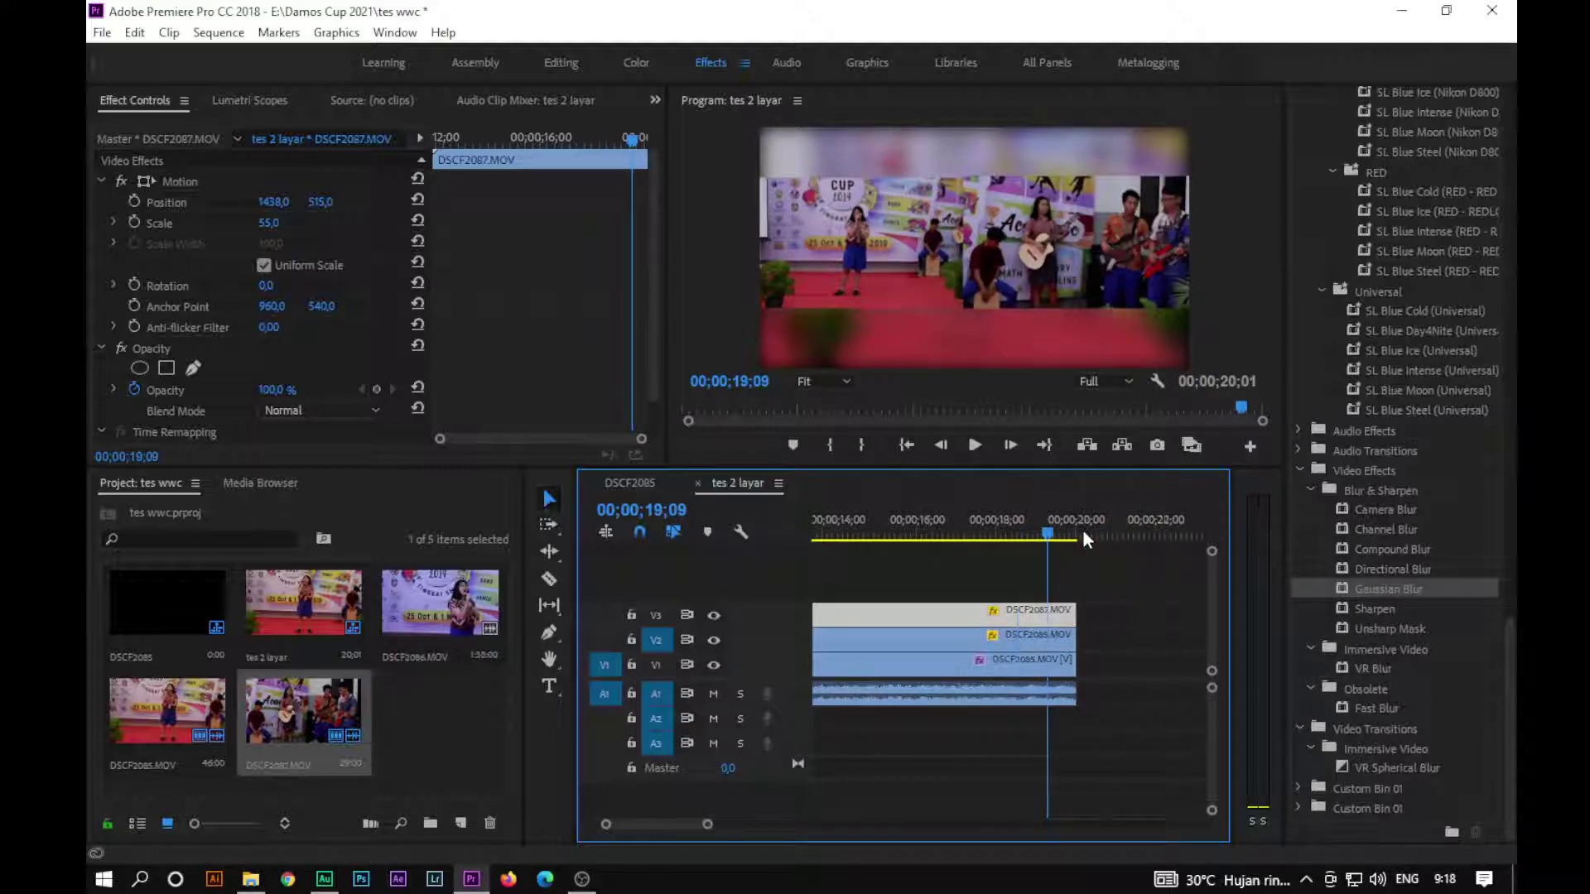
key("minus")
key("minus")
left_click_drag(1084, 530, 851, 530)
key("Home")
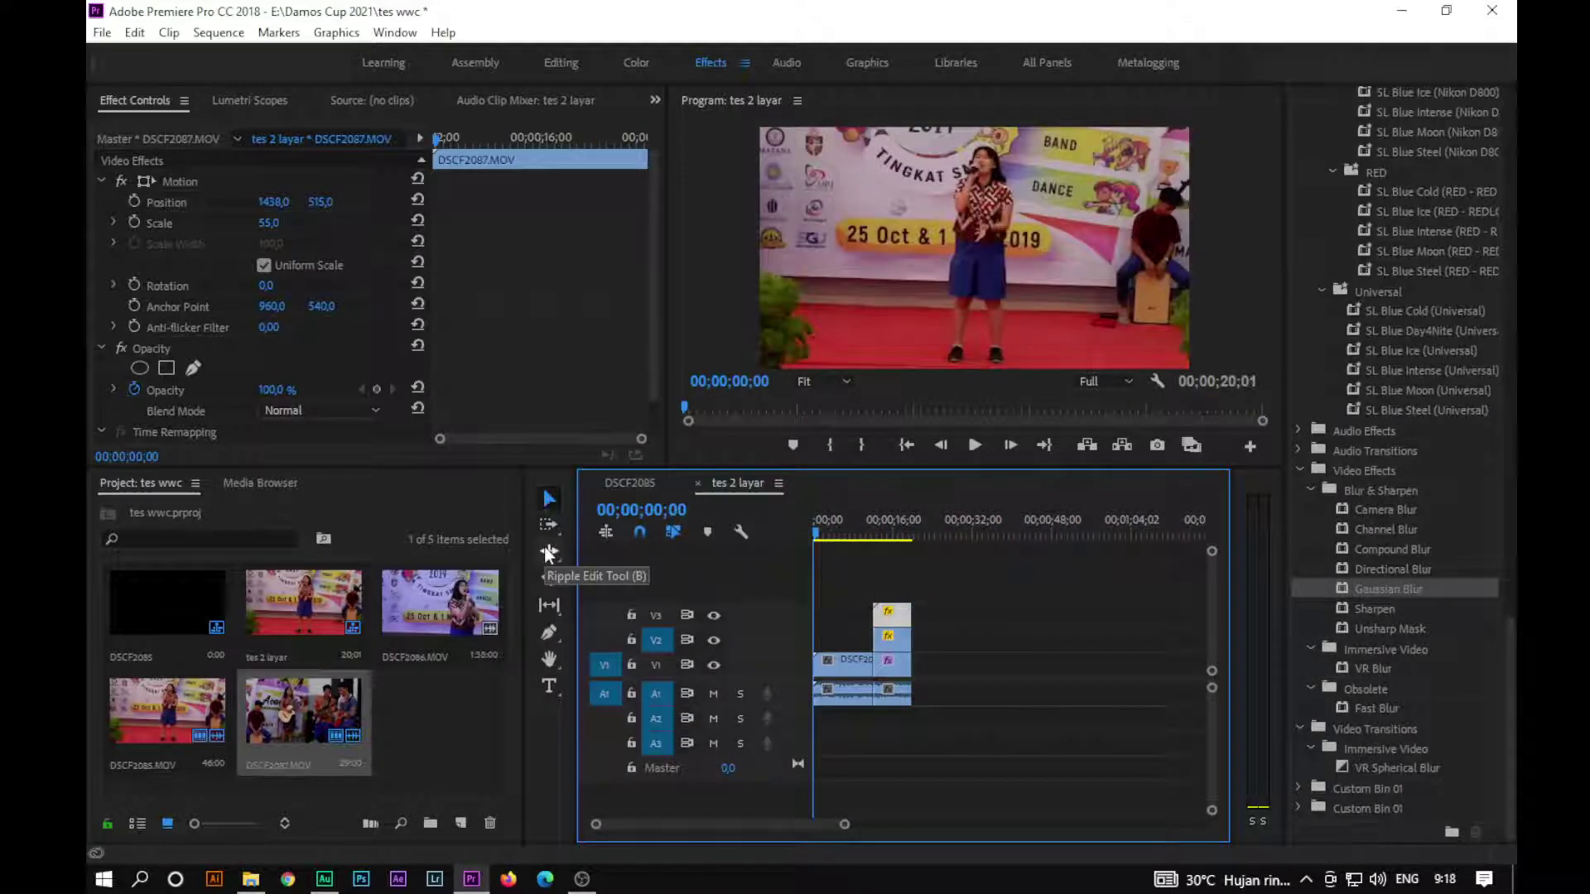
key("space")
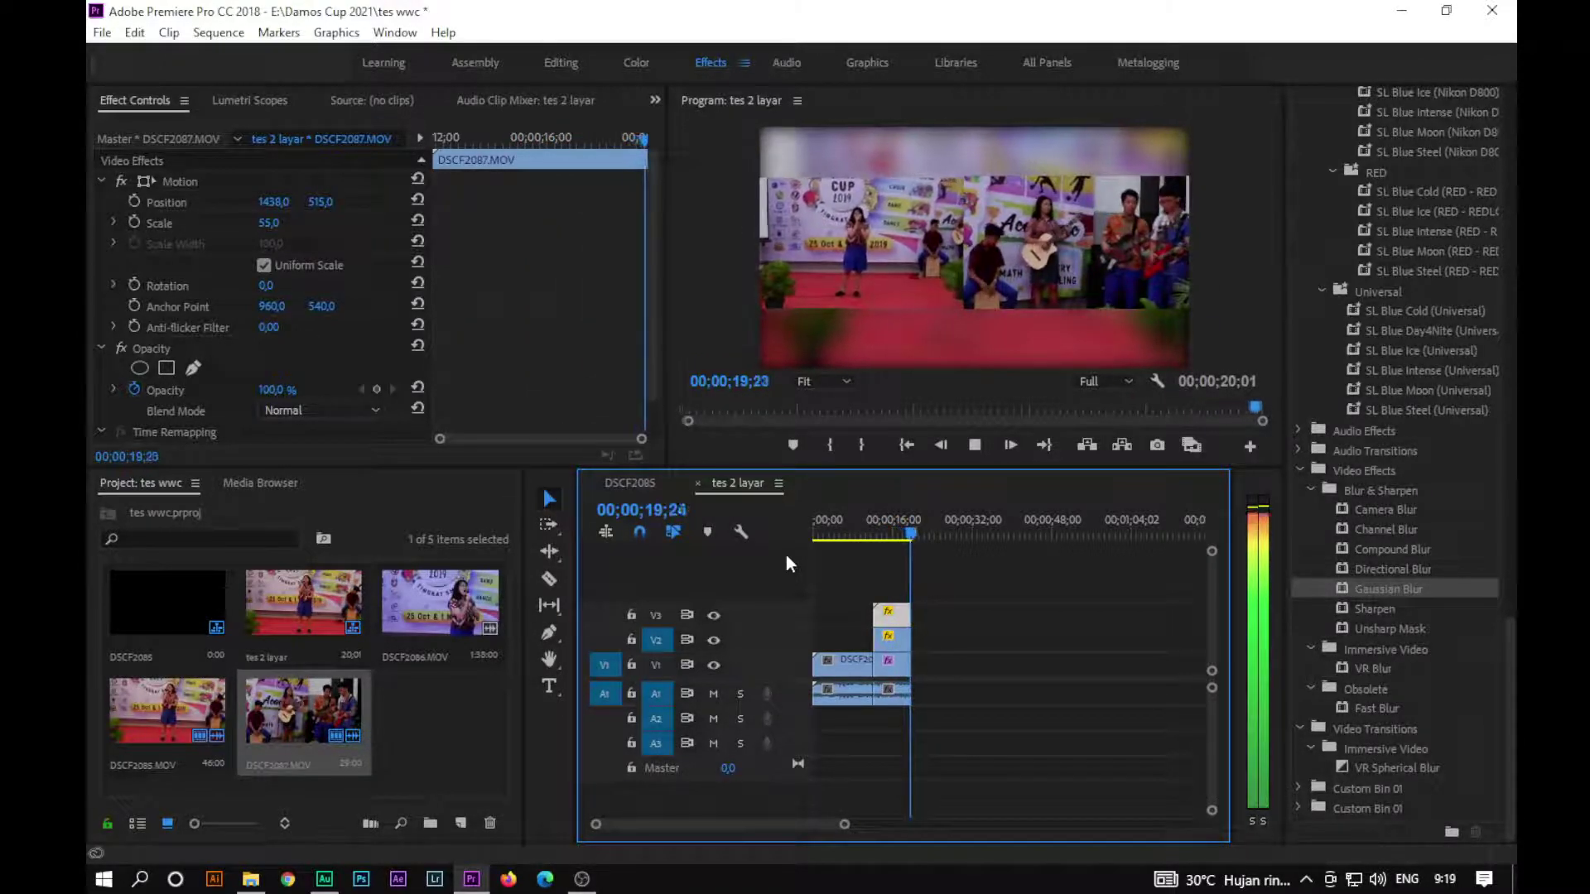
key("space")
left_click(856, 534)
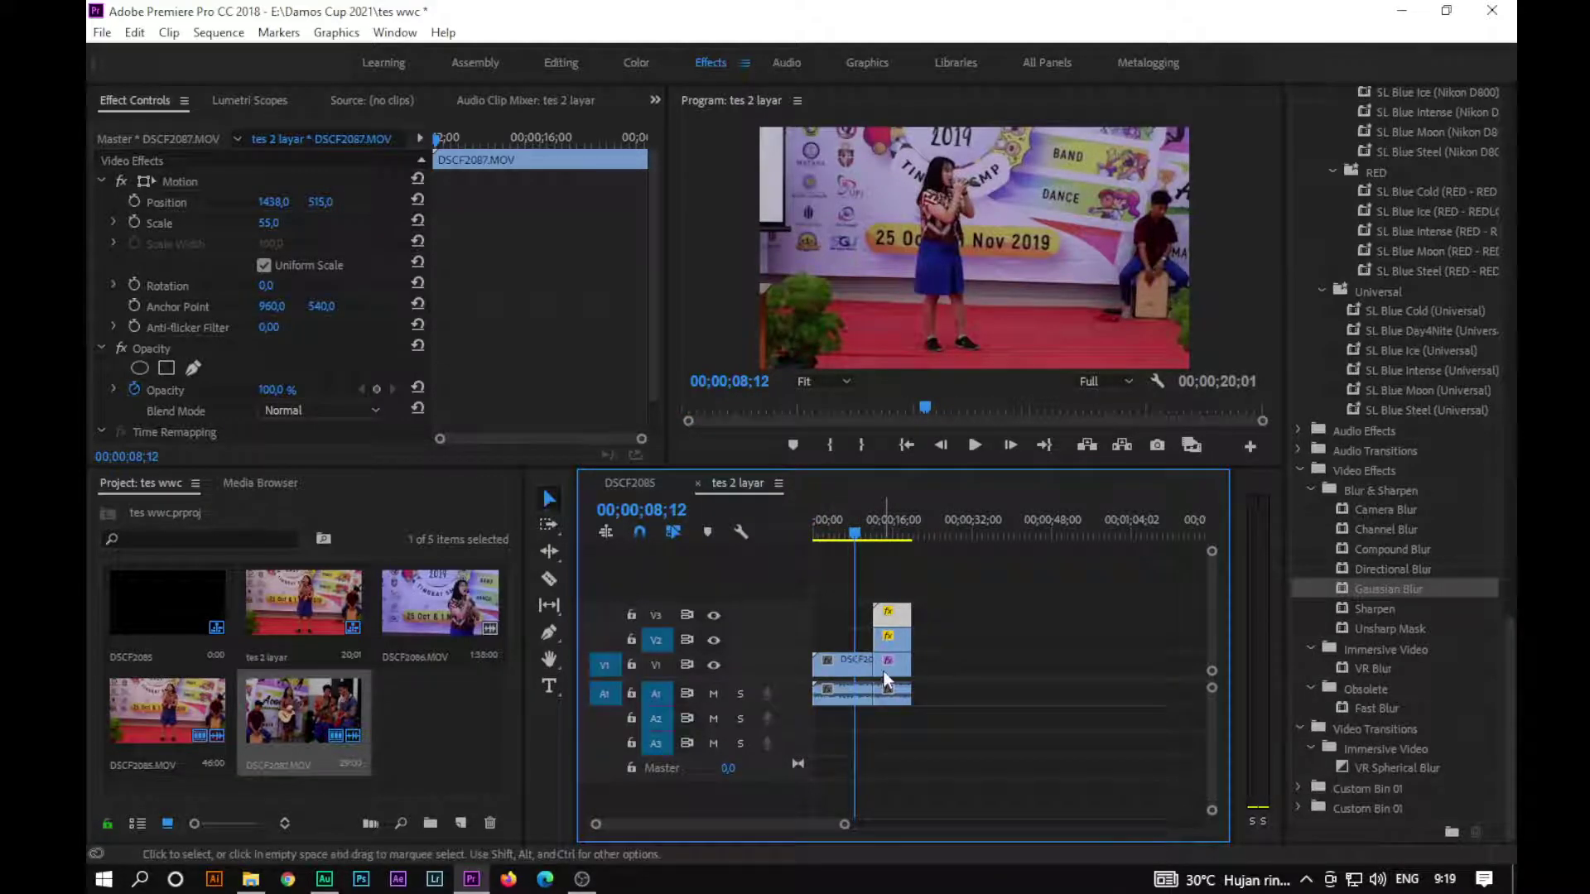
left_click(893, 534)
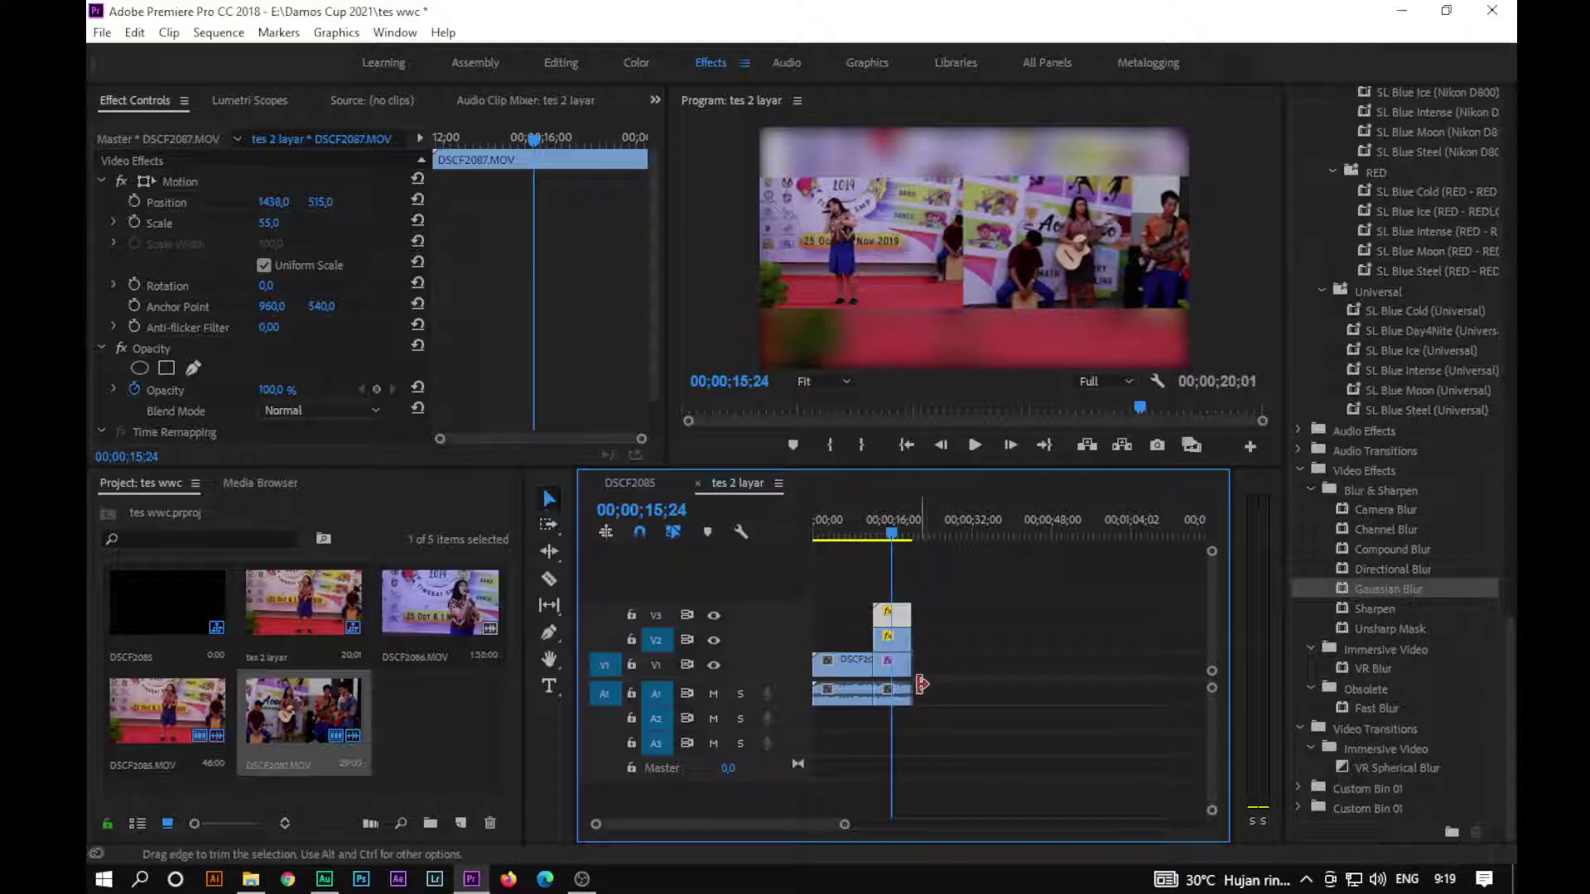
left_click(895, 663)
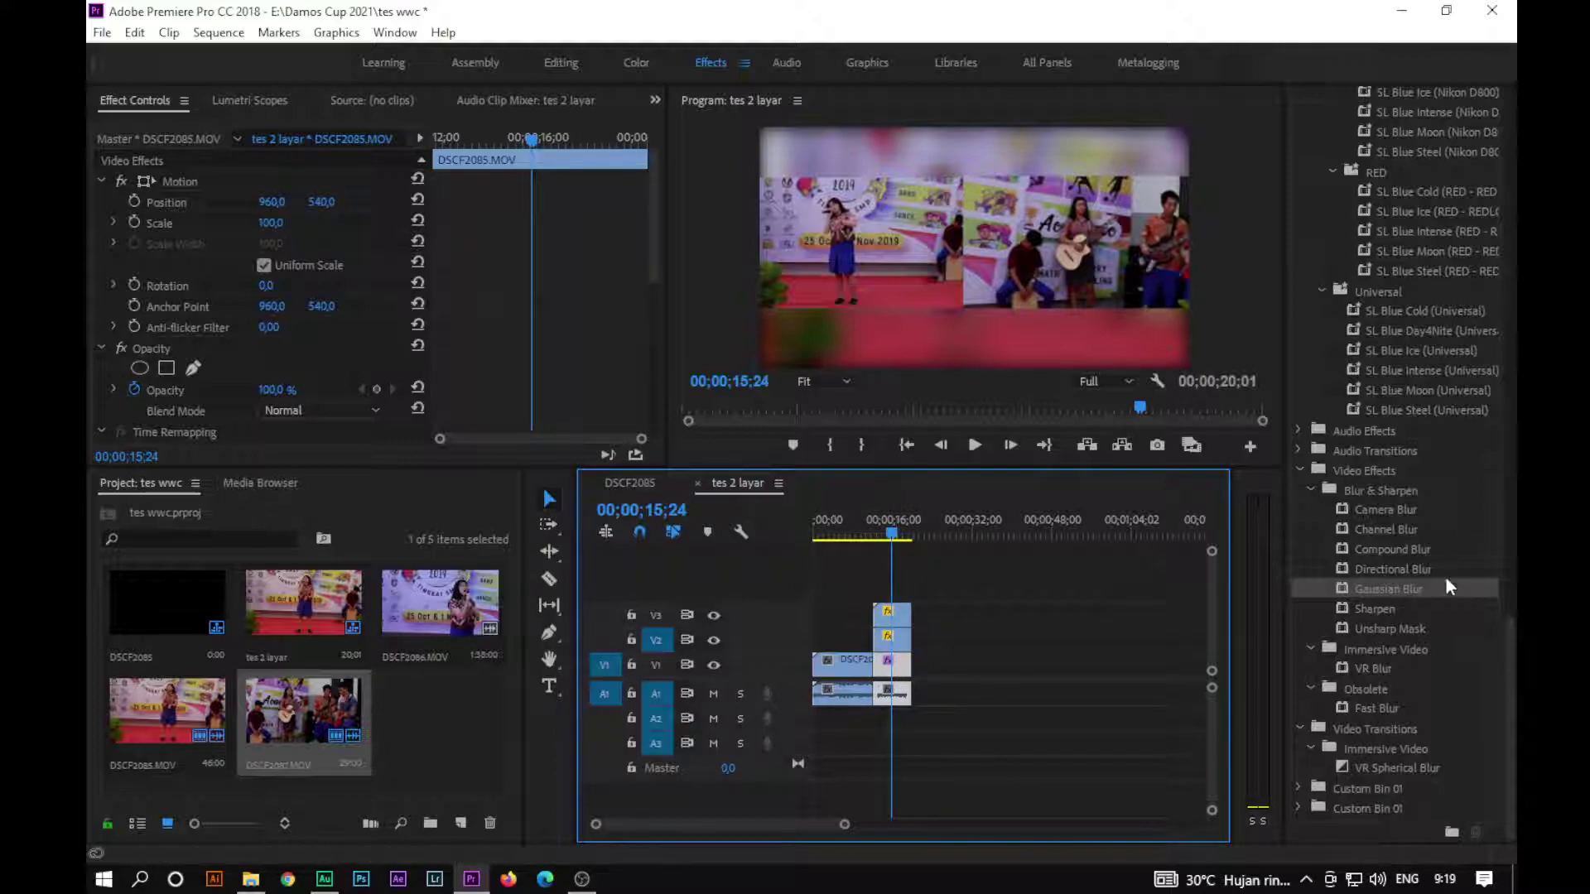